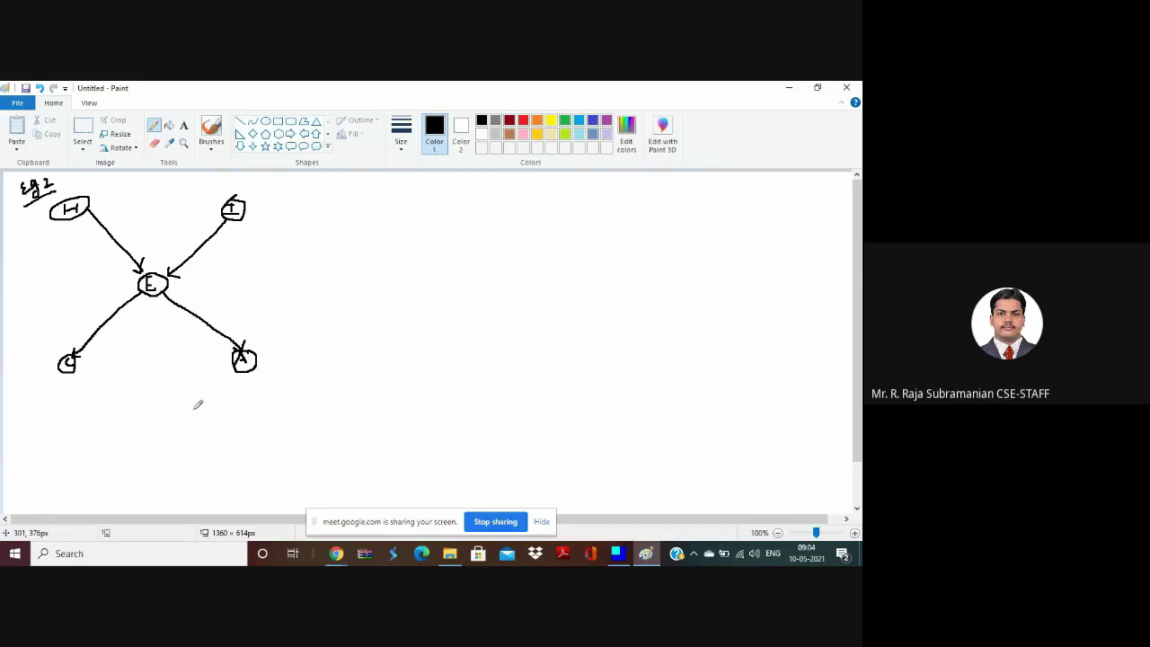
# Show the Netica download page on the Norsys site in Chrome, and return to the network drawing in Paint.
pyautogui.hotkey('alt', 'Tab')
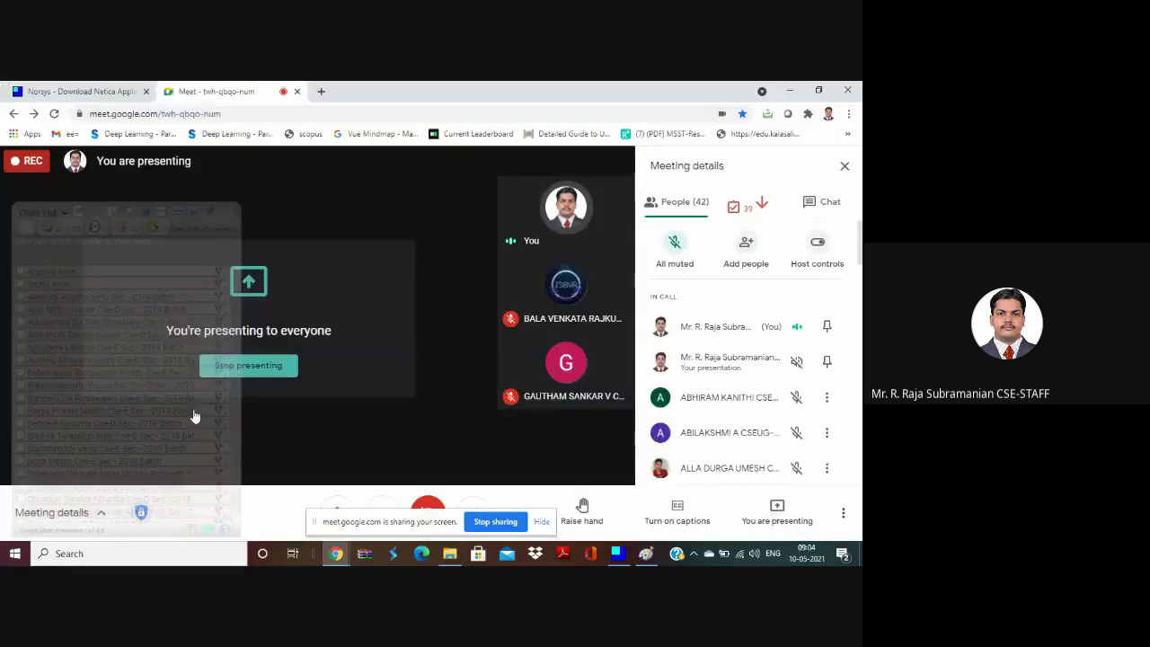
pyautogui.click(104, 86)
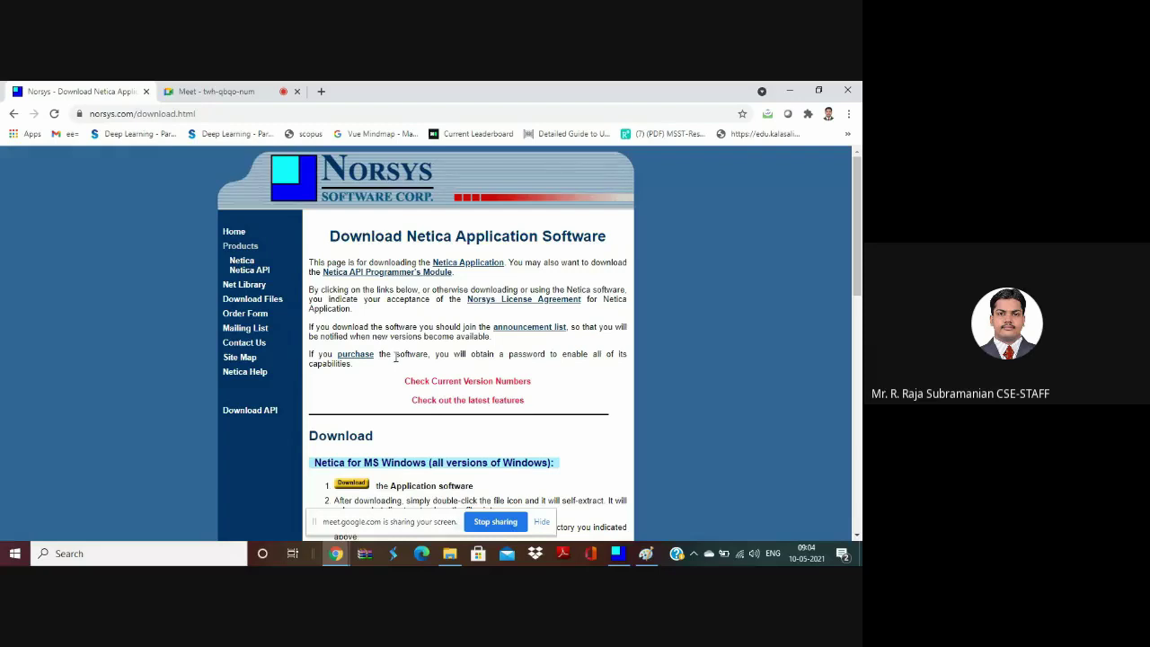
pyautogui.hotkey('alt', 'Tab')
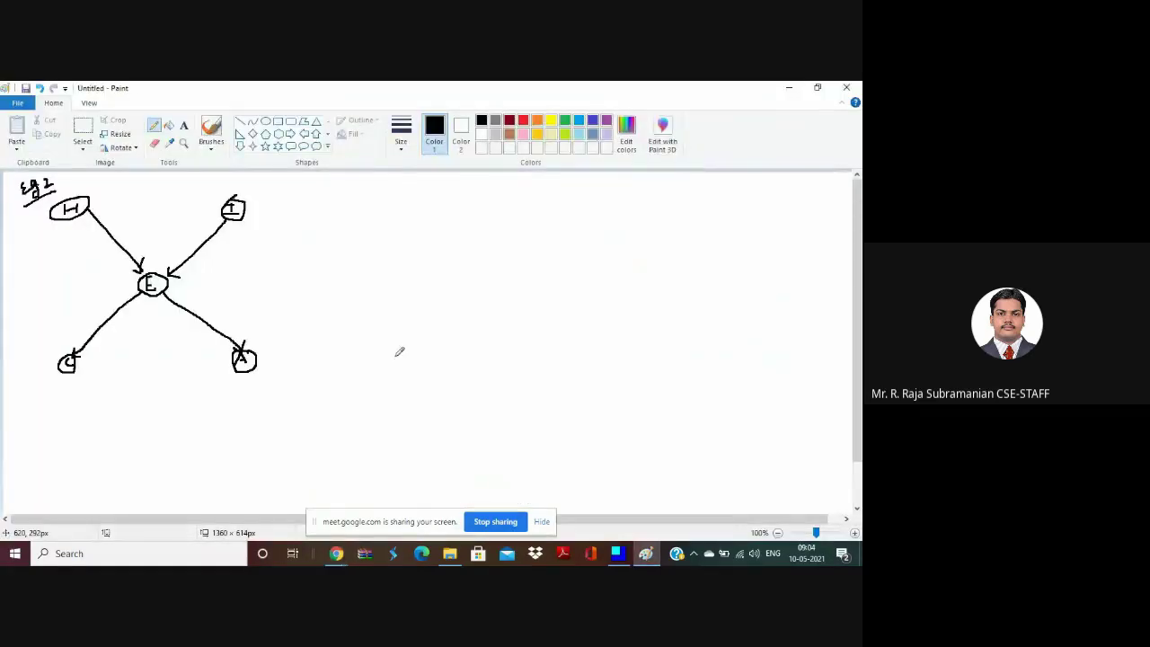
pyautogui.hotkey('alt', 'Tab')
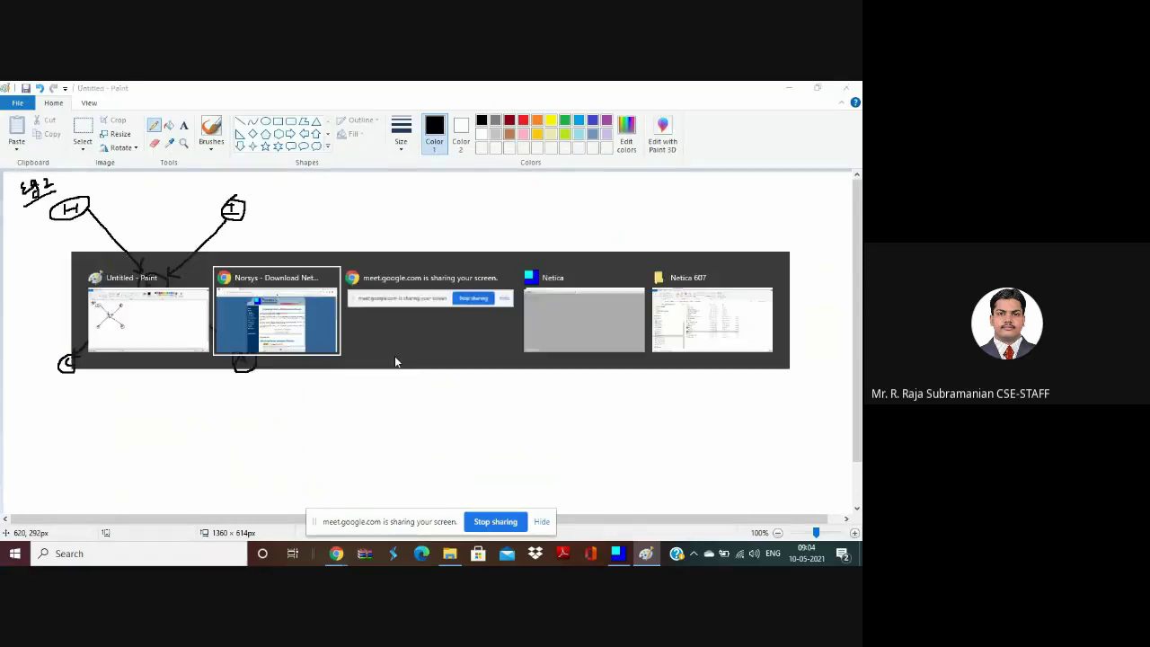
pyautogui.hotkey('alt', 'Tab')
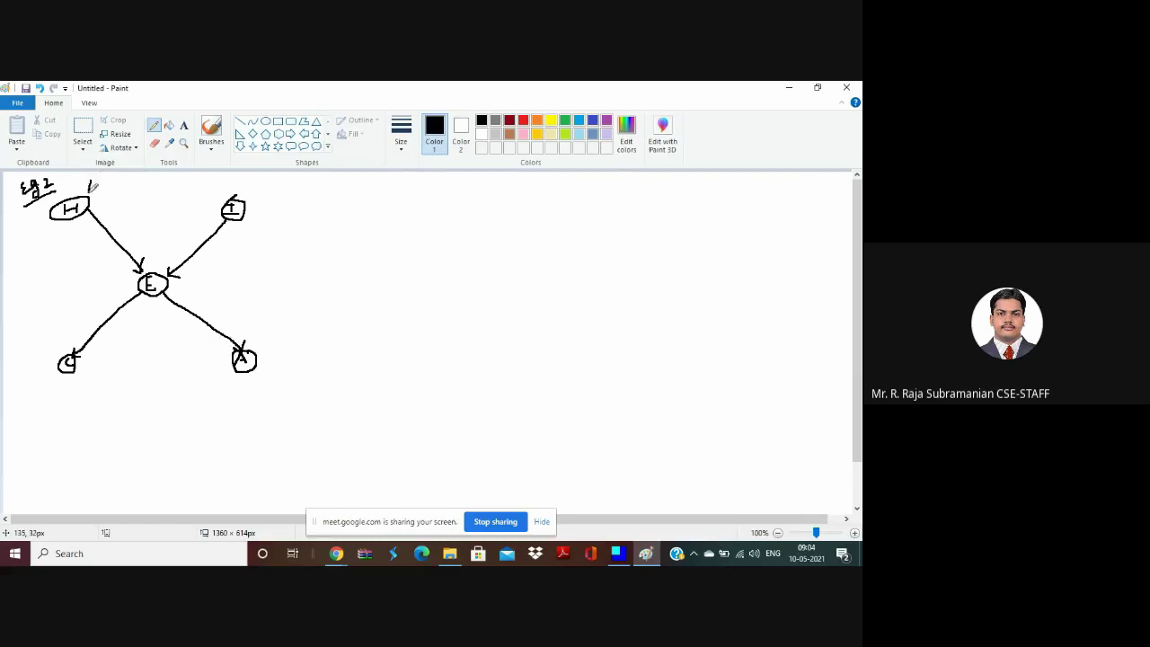
pyautogui.moveTo(86, 187); pyautogui.dragTo(93, 185)
pyautogui.hotkey('ctrl', 'z')
pyautogui.hotkey('ctrl', 'z')
# Check the Google Meet call in Chrome and return to the network drawing in Paint.
pyautogui.hotkey('alt', 'Tab')
pyautogui.hotkey('alt', 'Tab')
pyautogui.hotkey('alt', 'Tab')
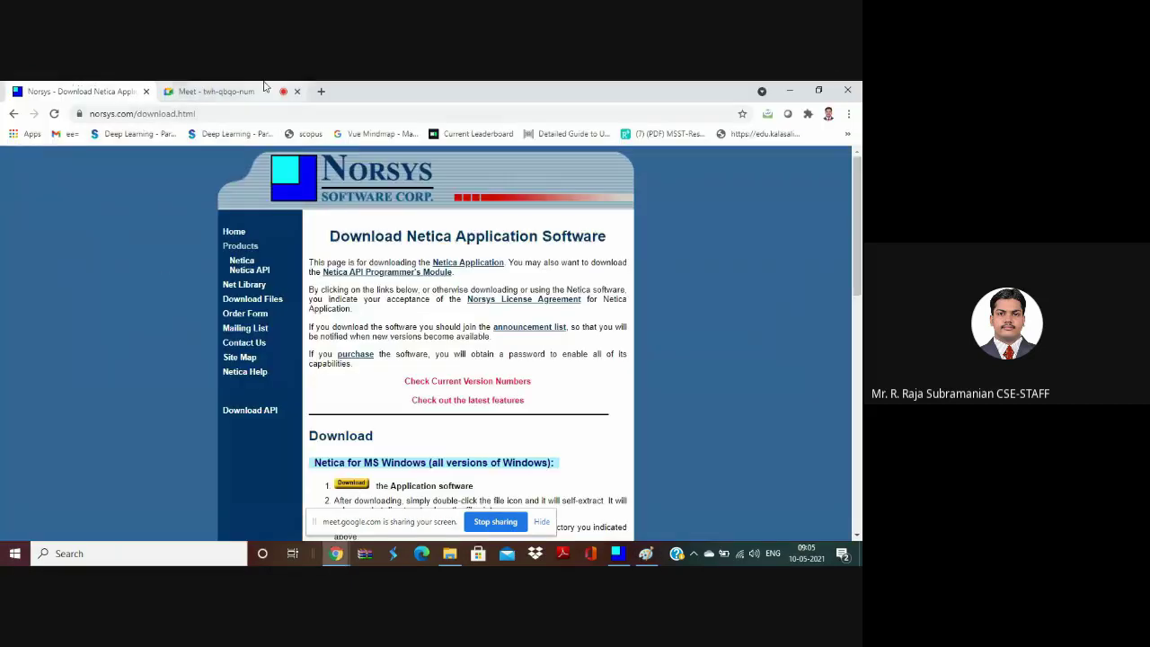
pyautogui.click(211, 91)
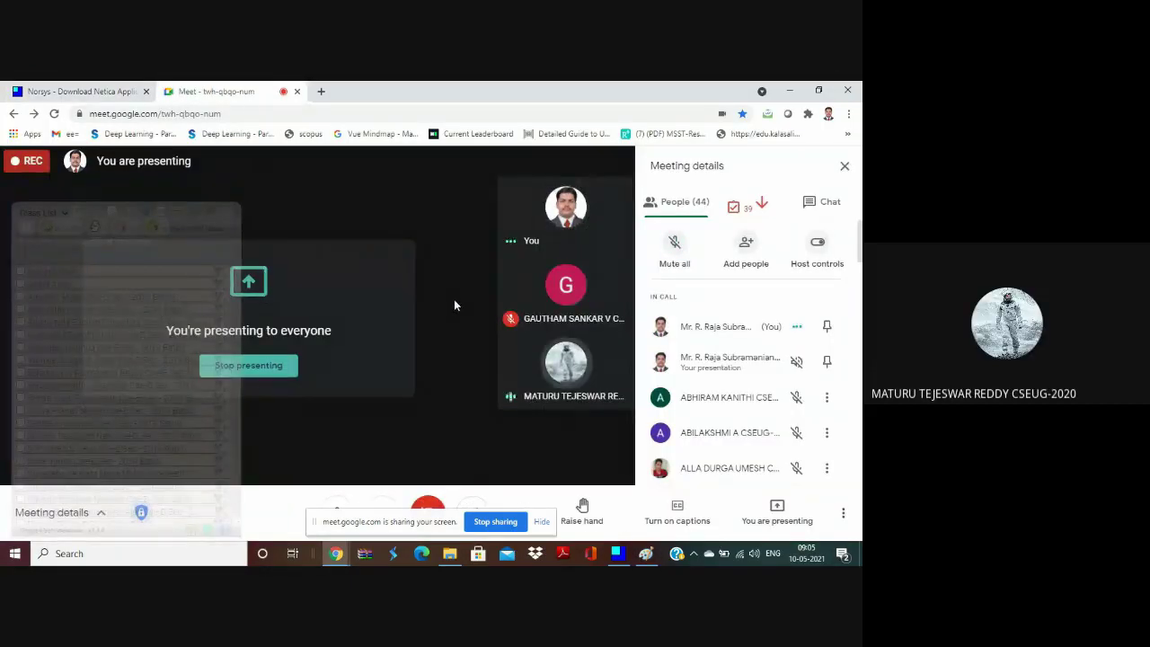
pyautogui.hotkey('alt', 'Tab')
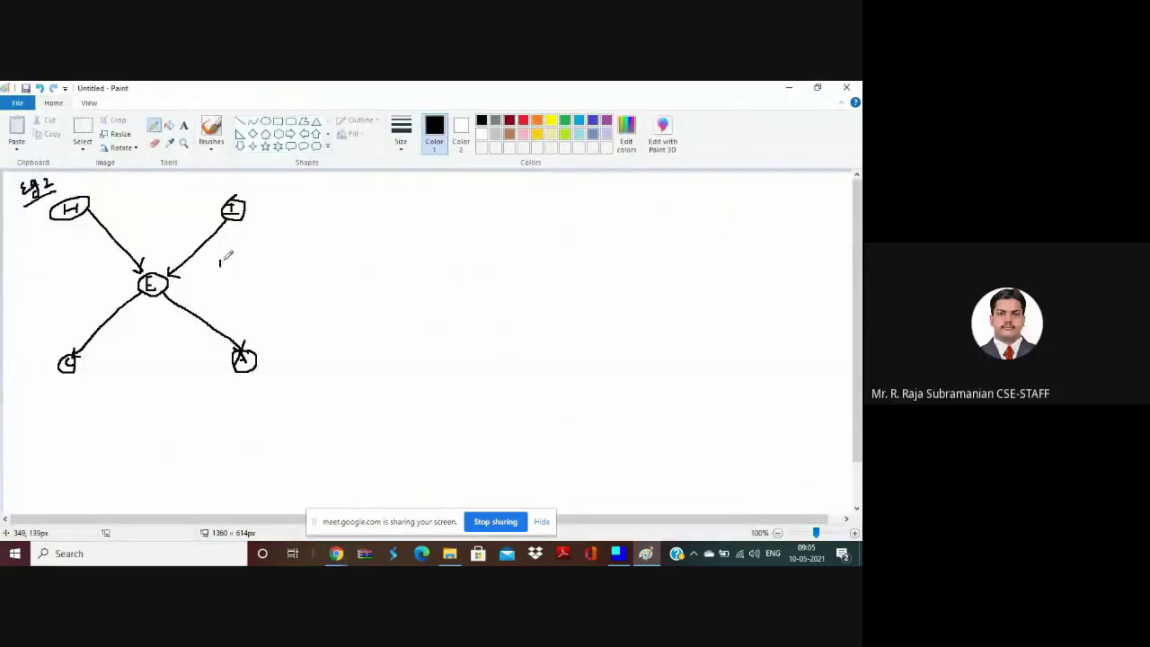
# Handwrite small letters H, I and E beside the E node, undoing the extra stroke drawn below them.
pyautogui.moveTo(218, 266); pyautogui.dragTo(250, 264)
pyautogui.moveTo(281, 257); pyautogui.dragTo(283, 258)
pyautogui.moveTo(215, 276)
pyautogui.mouseDown()
pyautogui.moveTo(216, 308)
pyautogui.moveTo(230, 318)
pyautogui.mouseUp()
pyautogui.hotkey('ctrl', 'z')
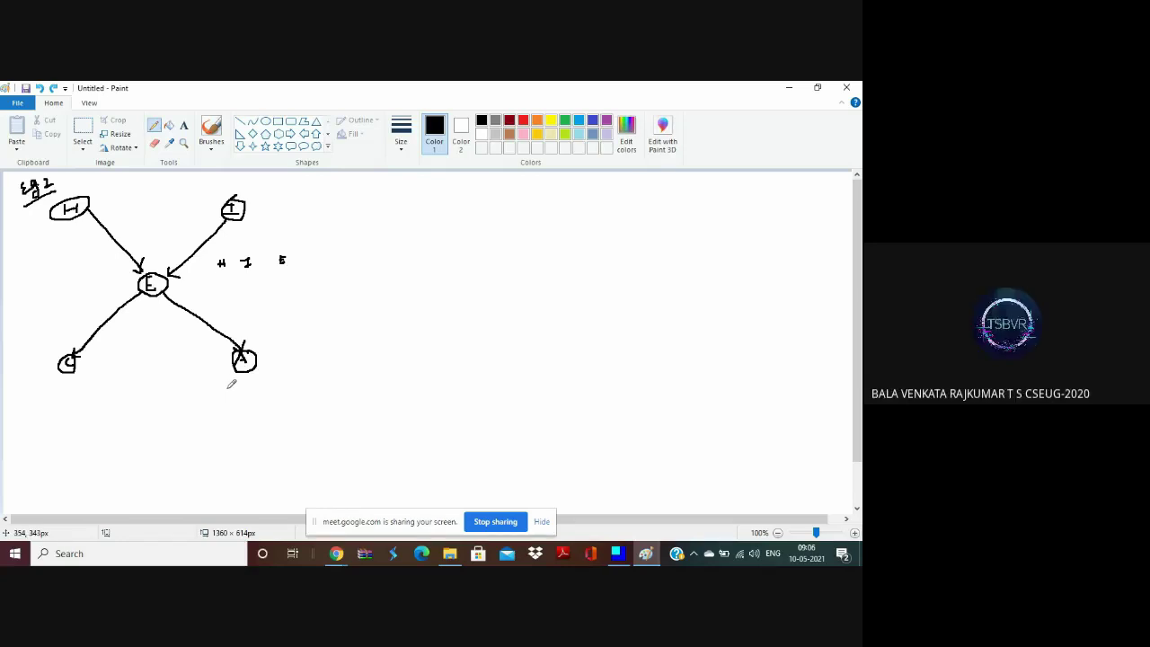
# Add a text box beside the network reading "P(C) = P(C|E) P(E) +" and widen it to about 422 px.
pyautogui.click(184, 125)
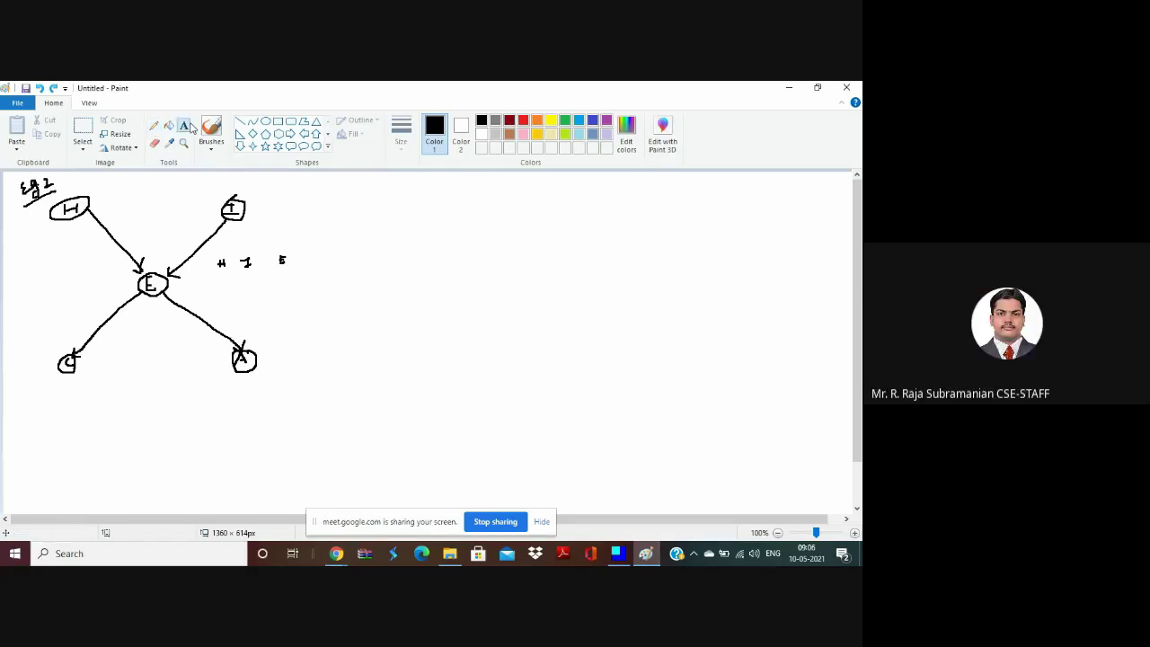
pyautogui.click(372, 201)
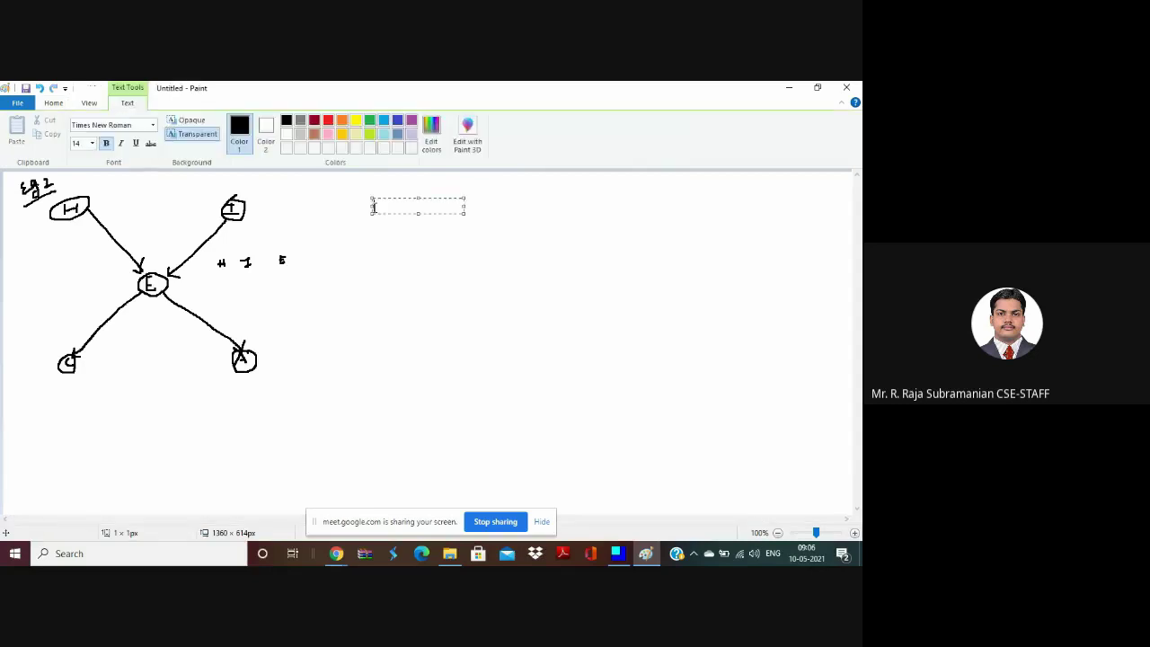
pyautogui.write('PO')
pyautogui.write('C')
pyautogui.press('Right')
pyautogui.write('=')
pyautogui.write('P(C|E) P(E))')
pyautogui.press('BackSpace')
pyautogui.moveTo(465, 216); pyautogui.dragTo(635, 219)
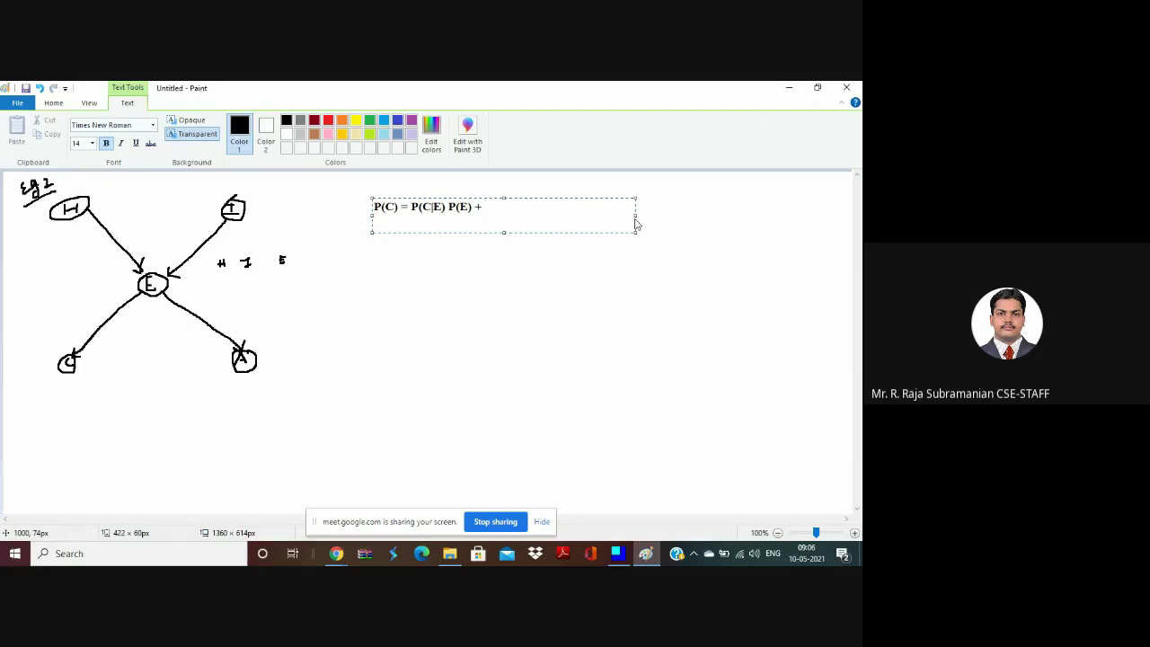
# Complete the P(C) equation with the term "P(C|E') P(E')".
pyautogui.write('P(C|~')
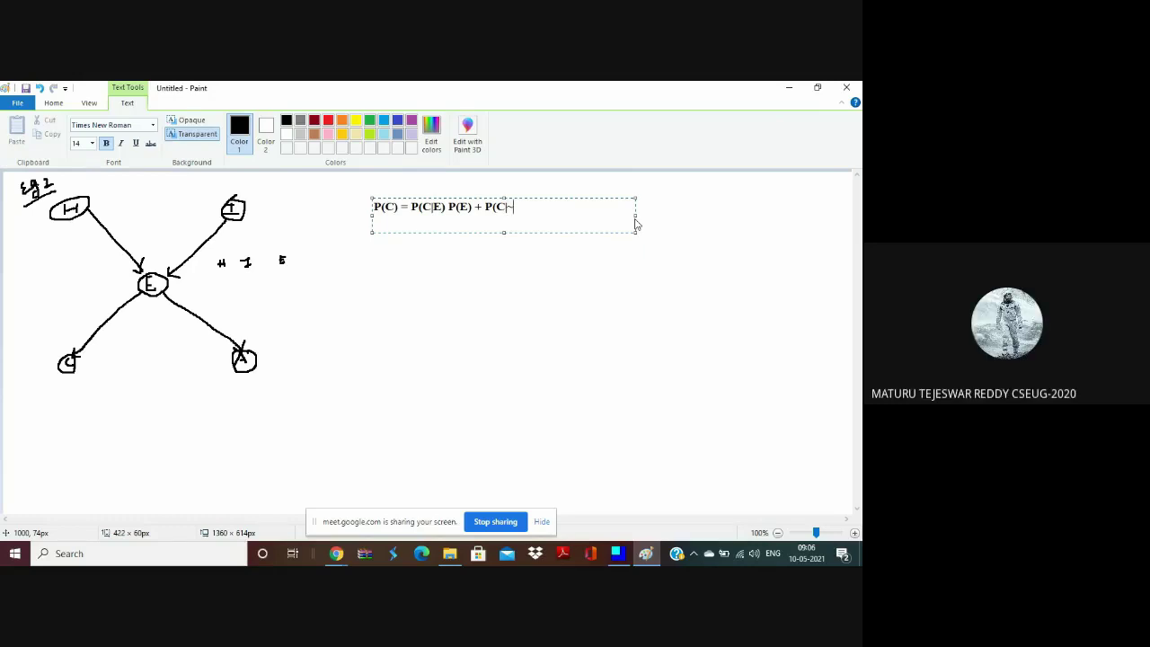
pyautogui.press('BackSpace')
pyautogui.write("|E'")
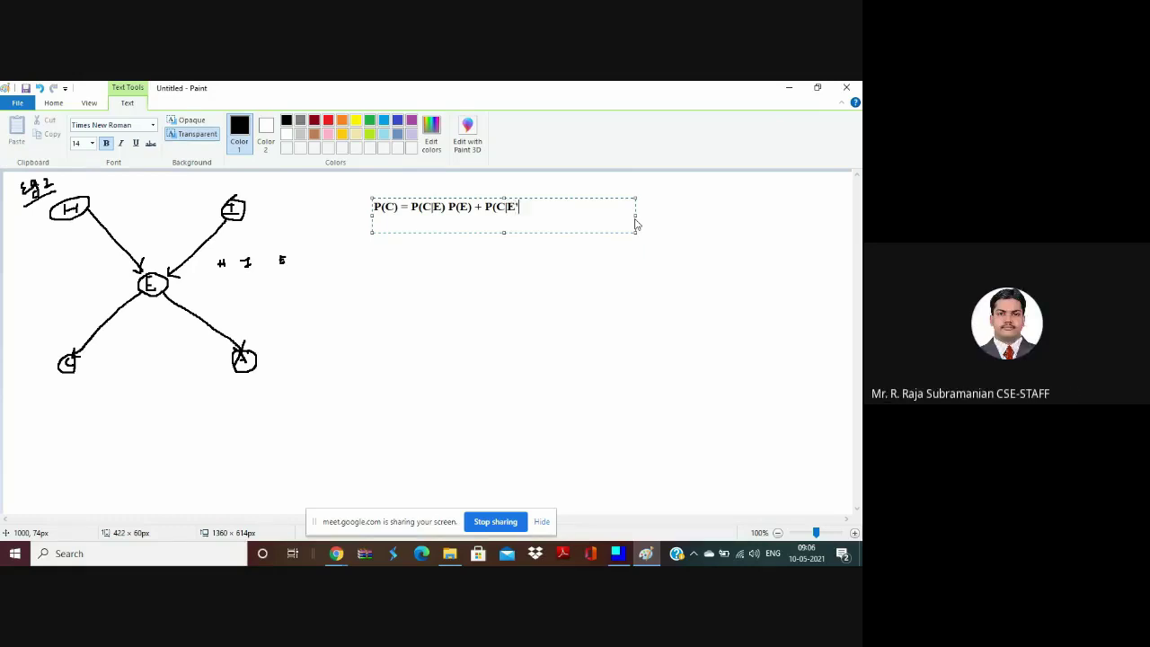
pyautogui.write(") P(E')")
pyautogui.press('Return')
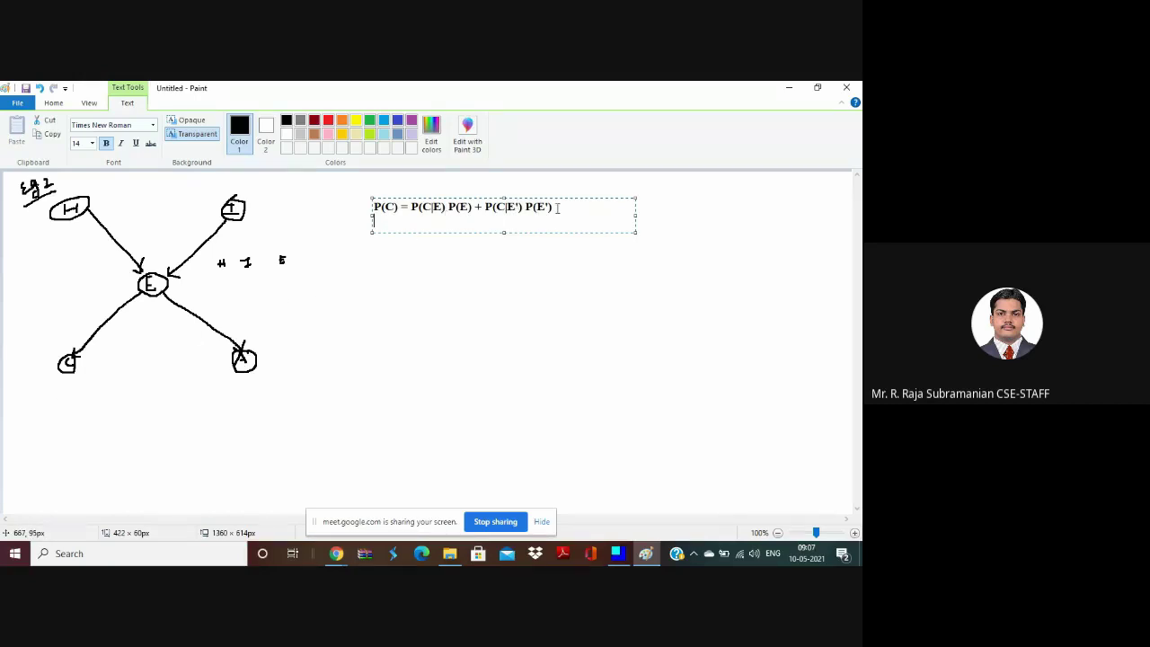
# Start a second equation below a blank line, reading "P(E) = P(E|H,I) . P(H^I) +".
pyautogui.press('Return')
pyautogui.write('P(E) =')
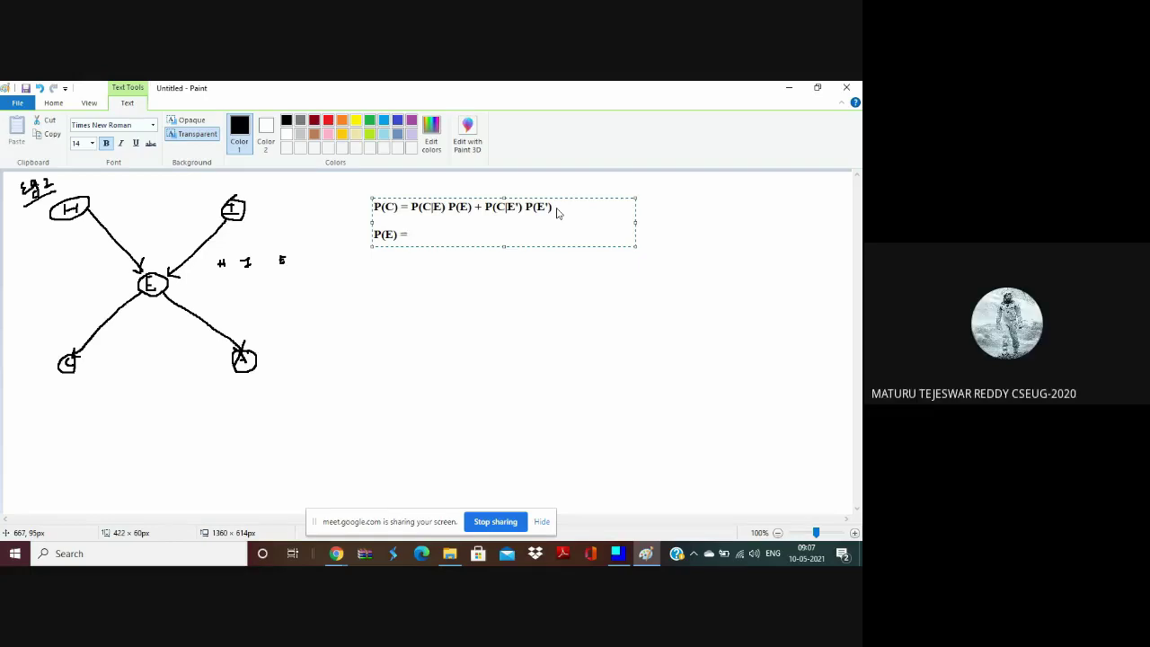
pyautogui.write('(E')
pyautogui.write('|H,')
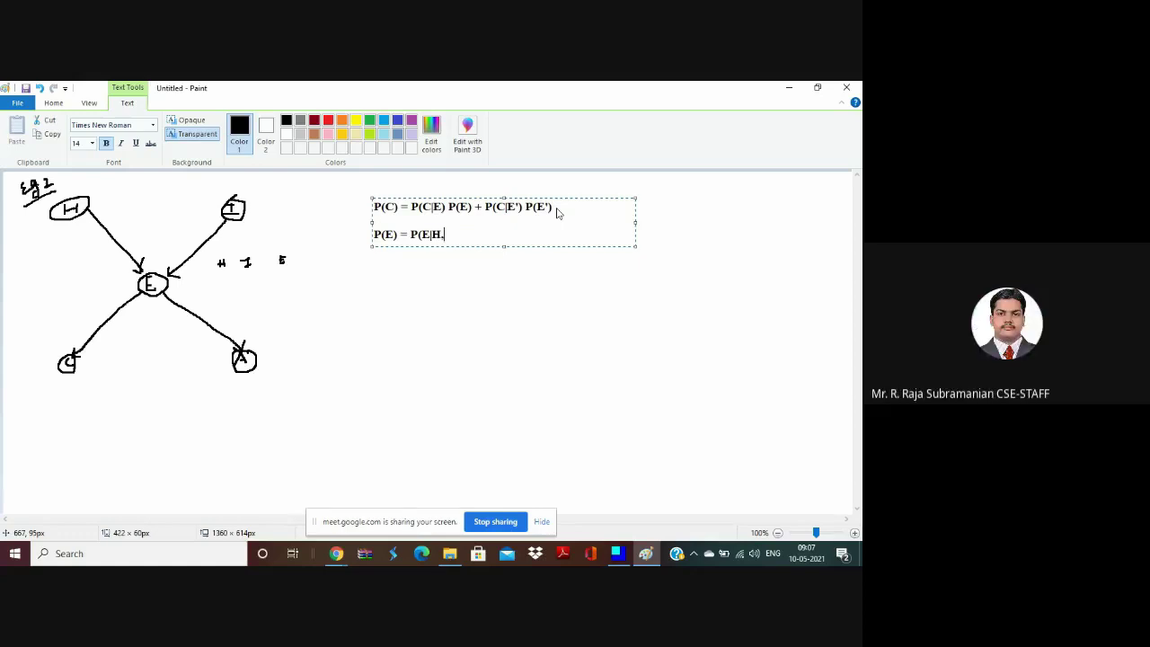
pyautogui.write('T) ')
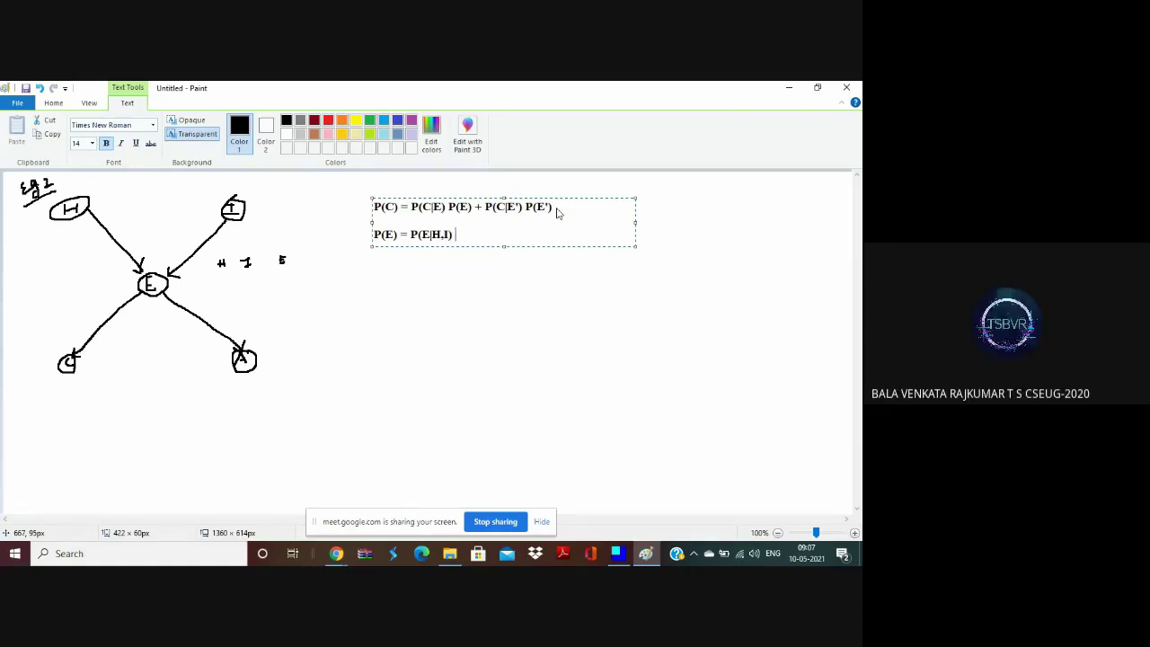
pyautogui.write('. P(H')
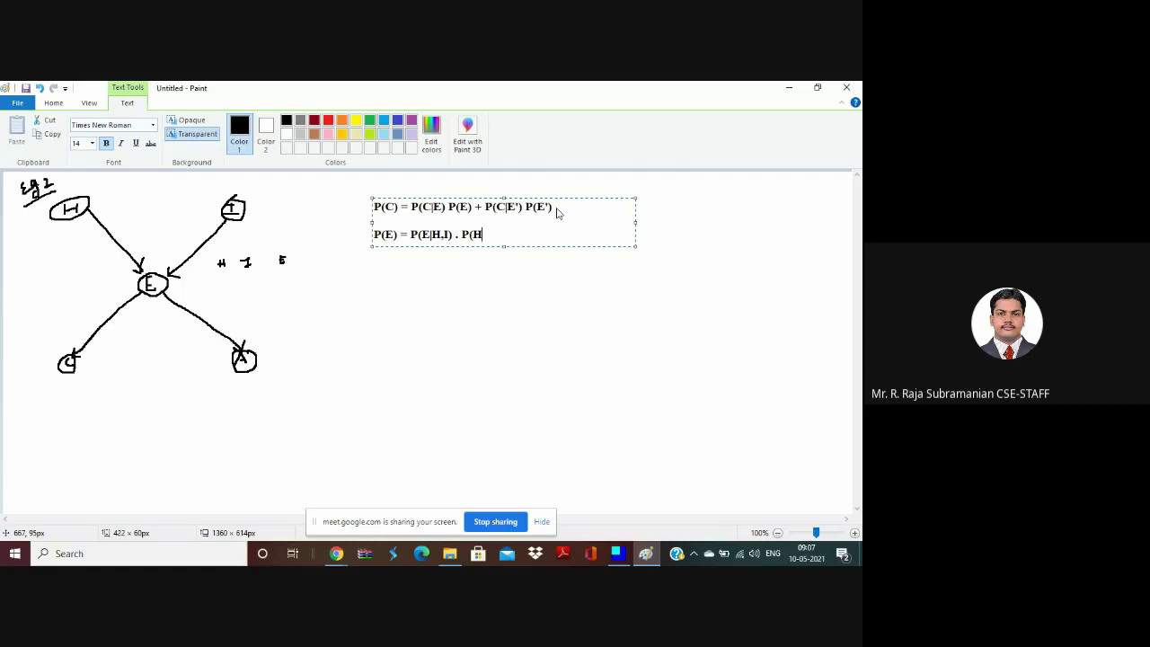
pyautogui.write('^I) +')
# Add the term "P(E|H,I') . P(H^I') +" on an indented new line of the P(E) equation.
pyautogui.press('Return')
pyautogui.press('BackSpace')
pyautogui.write('P(E|H,I')
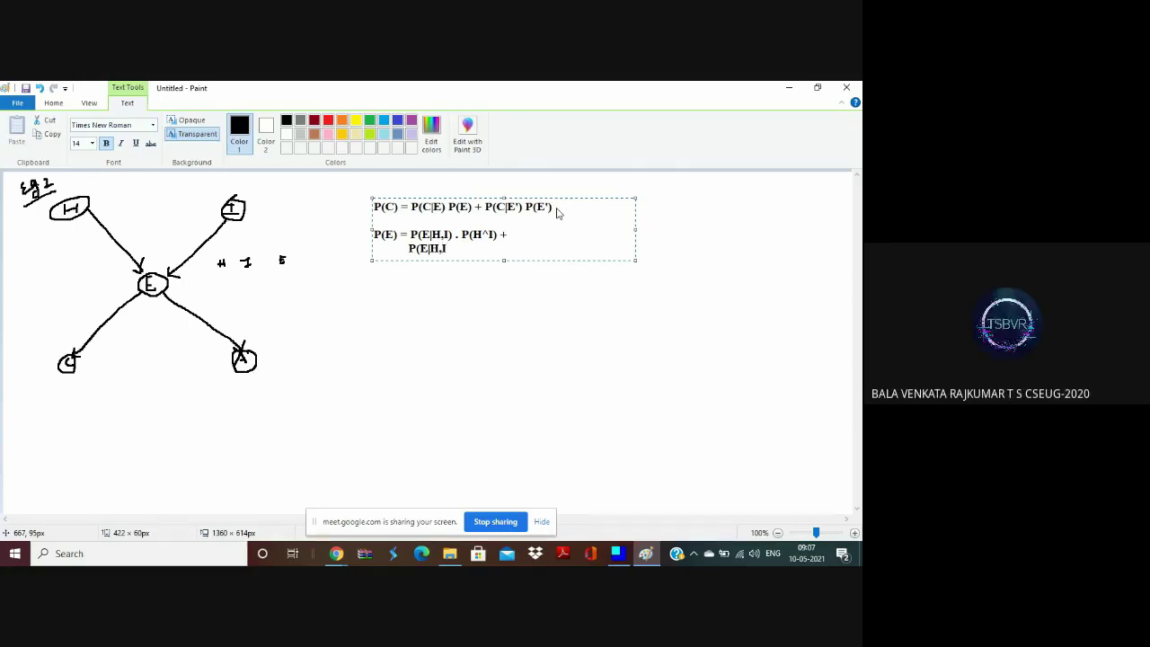
pyautogui.write("') . ")
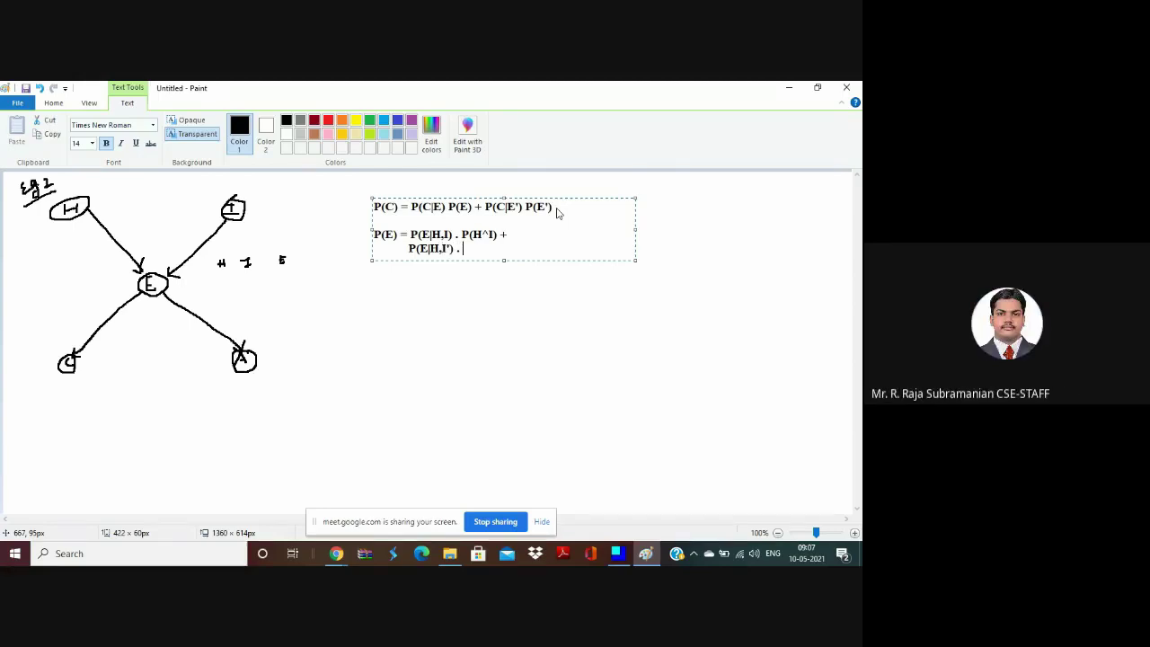
pyautogui.write("P(H^I'")
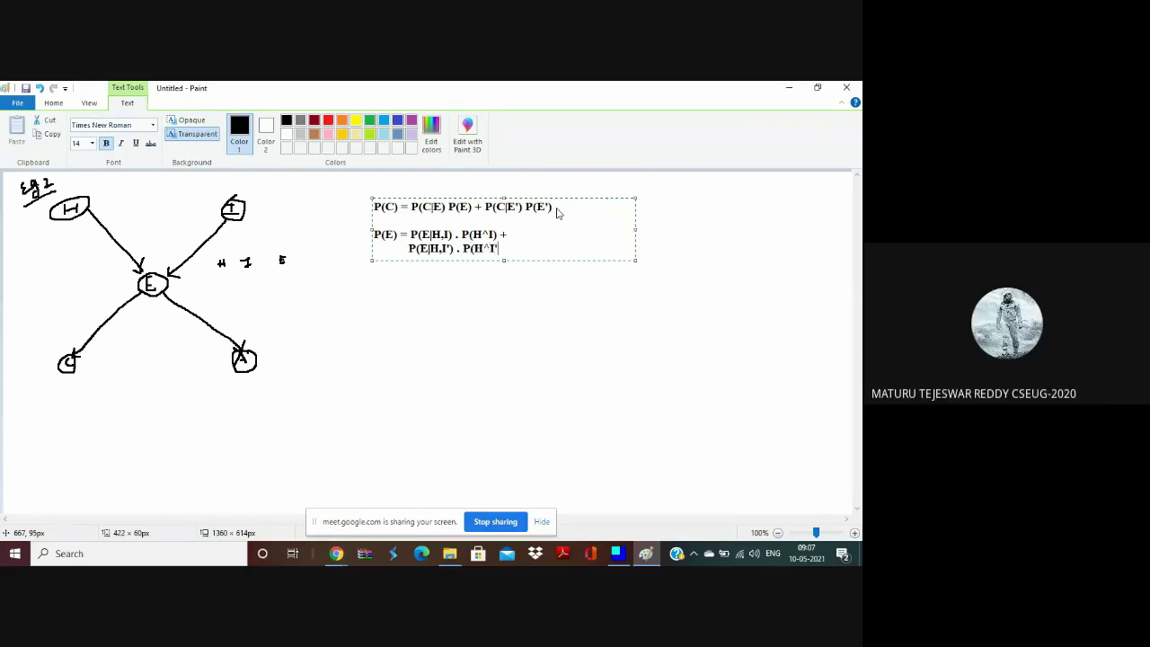
pyautogui.write(') +')
# Add the third term "P(E|H',I) . P(H'^I) +" on its own line of the P(E) equation.
pyautogui.press('Return')
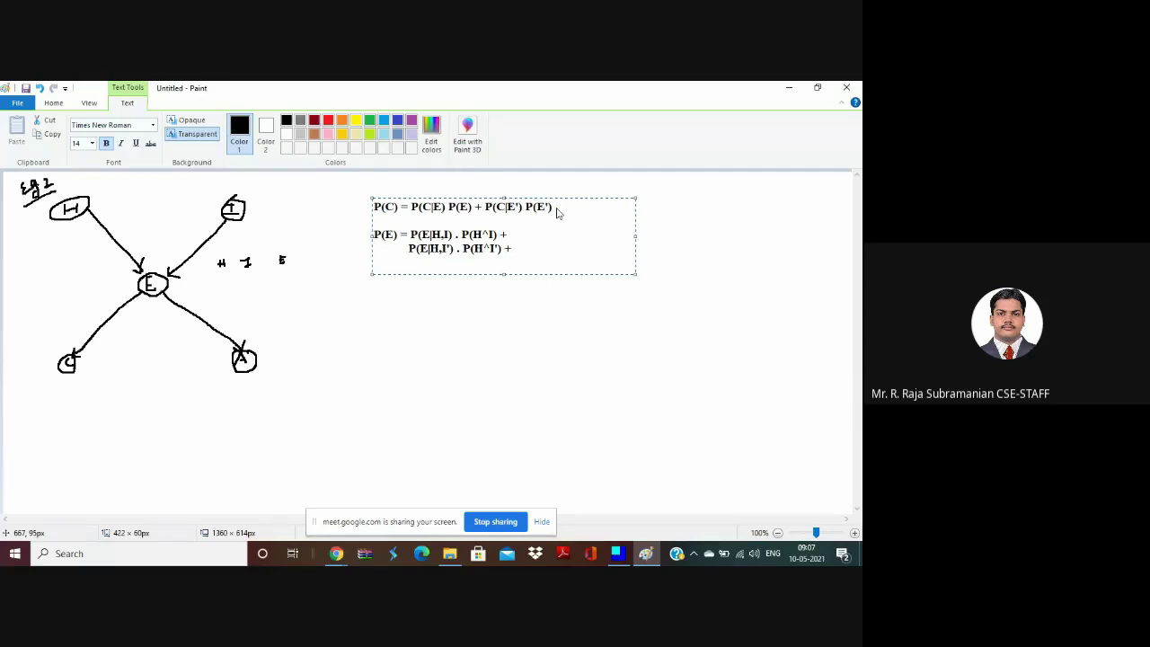
pyautogui.write("P(E|H',")
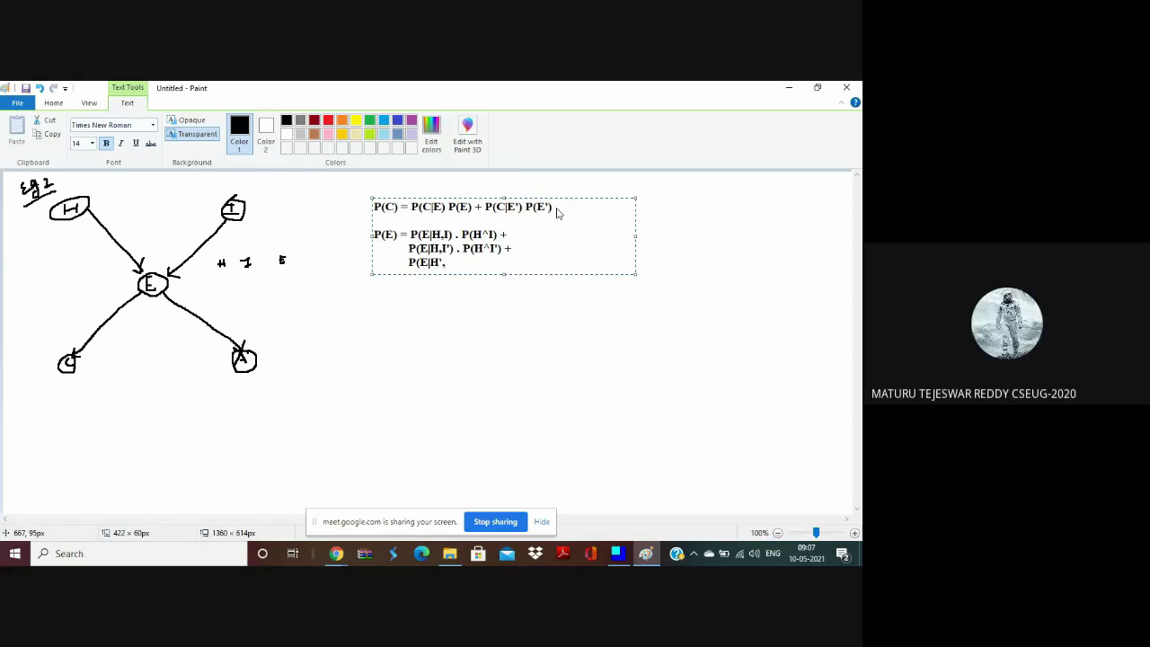
pyautogui.write("I) . P(H'^")
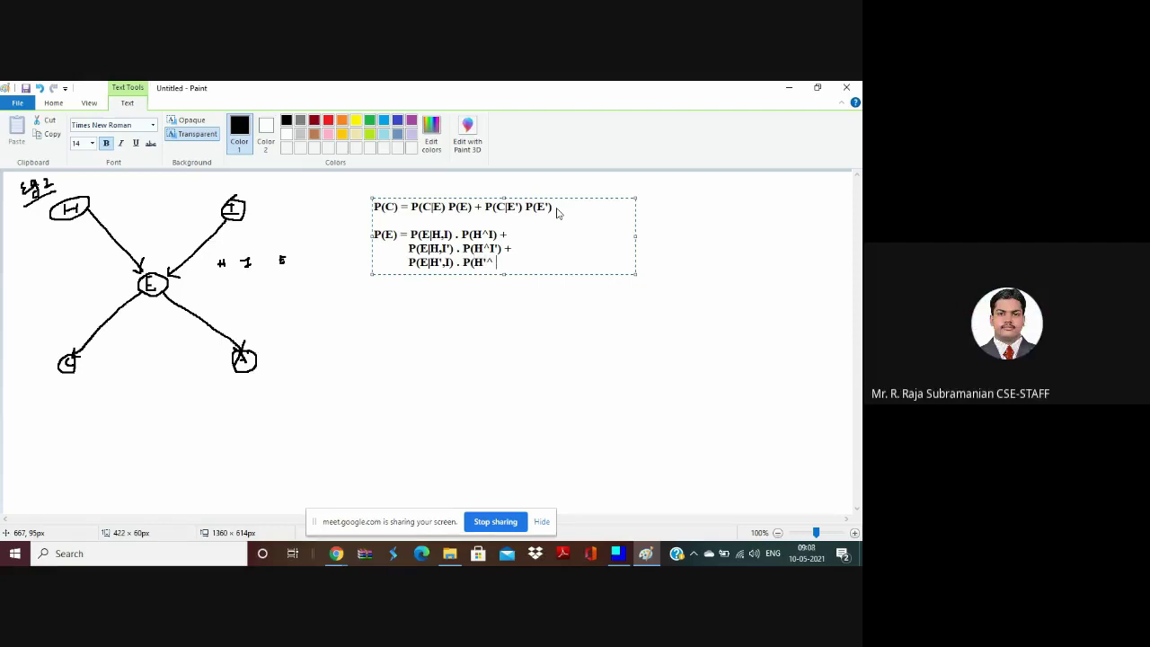
pyautogui.write('I) +')
# Finish the P(E) equation with the fourth term "P(E|H',I') . P(H'^I')" on a new line.
pyautogui.press('Return')
pyautogui.press('Tab')
pyautogui.write('P(E|')
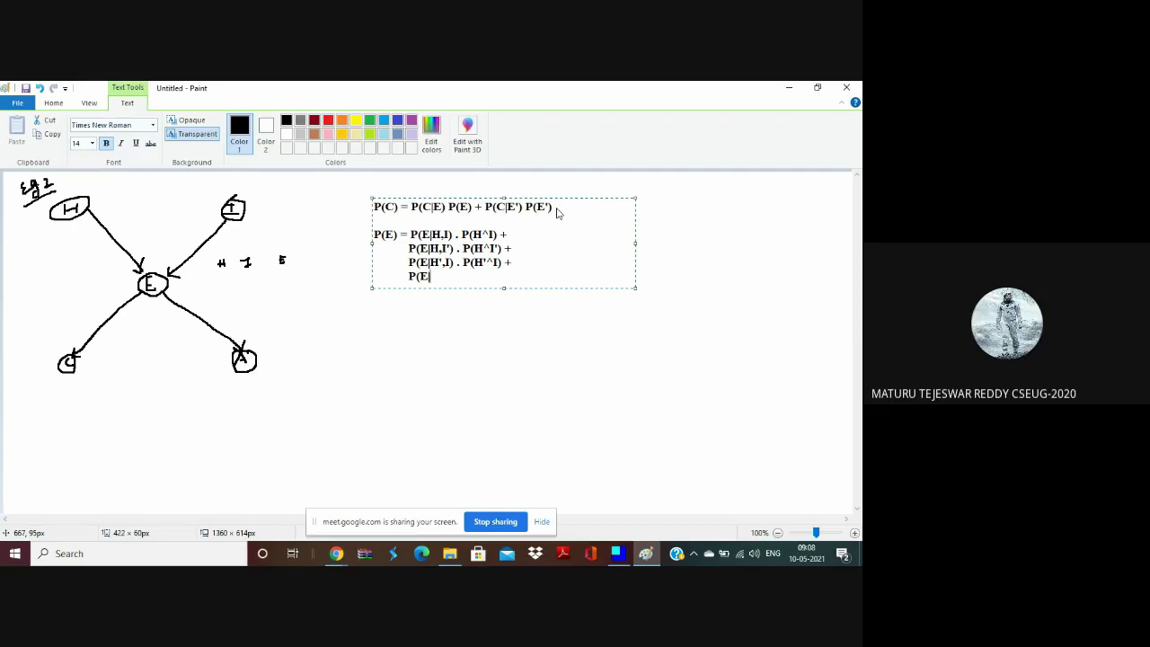
pyautogui.write("H'")
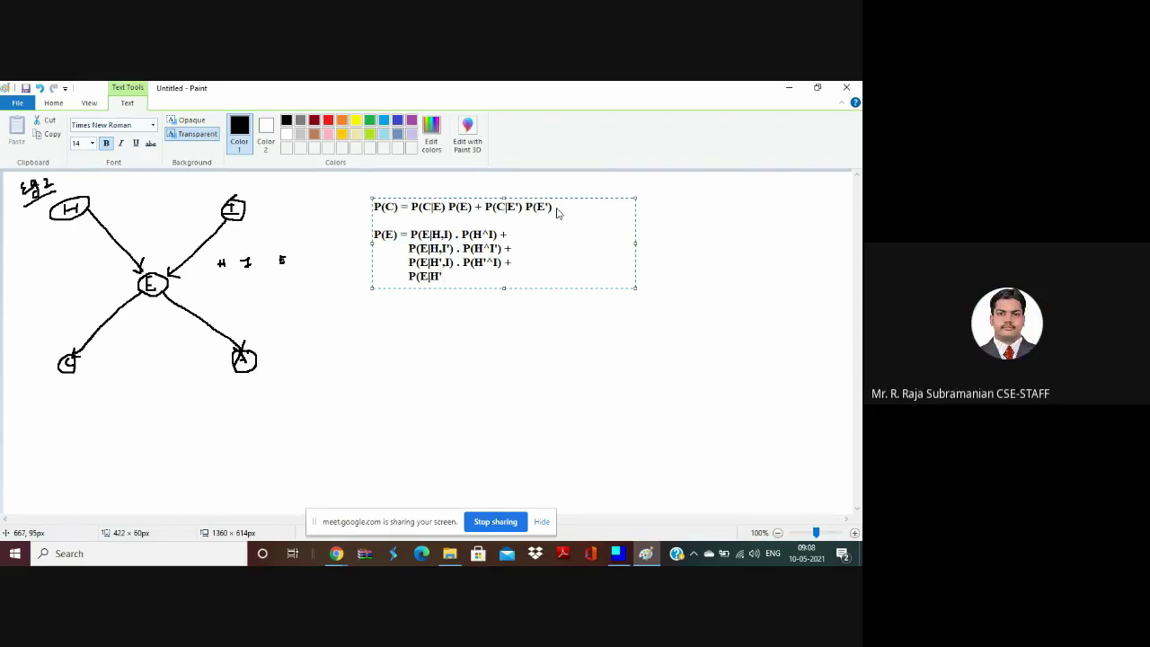
pyautogui.write(",I') . P(H'^")
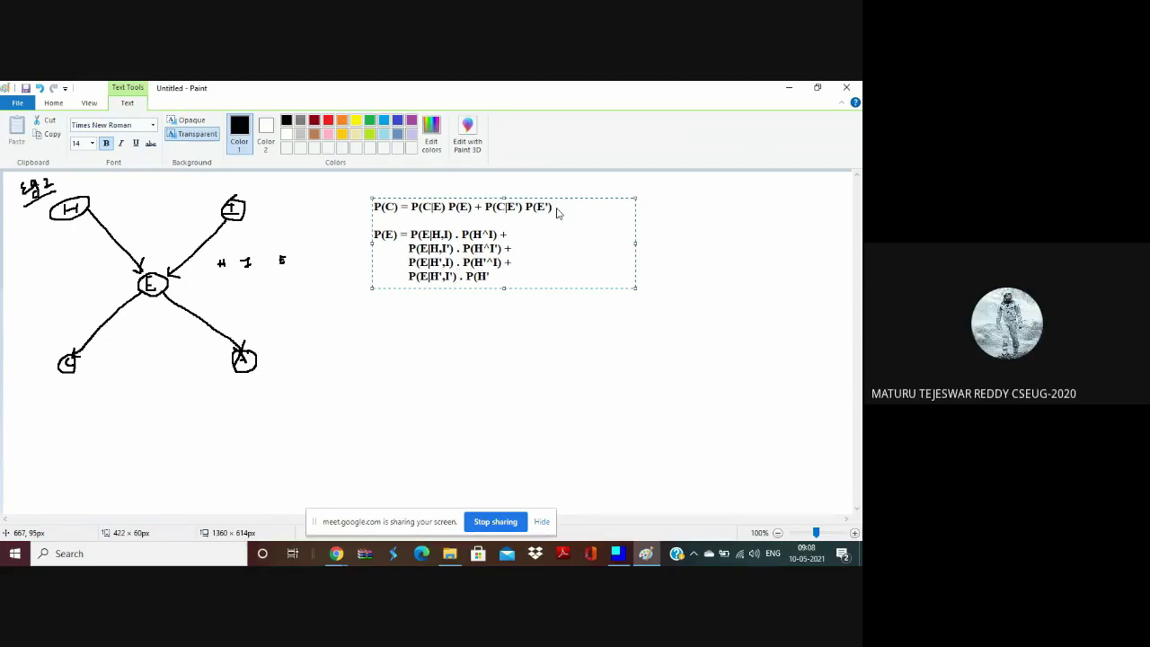
pyautogui.write('I')
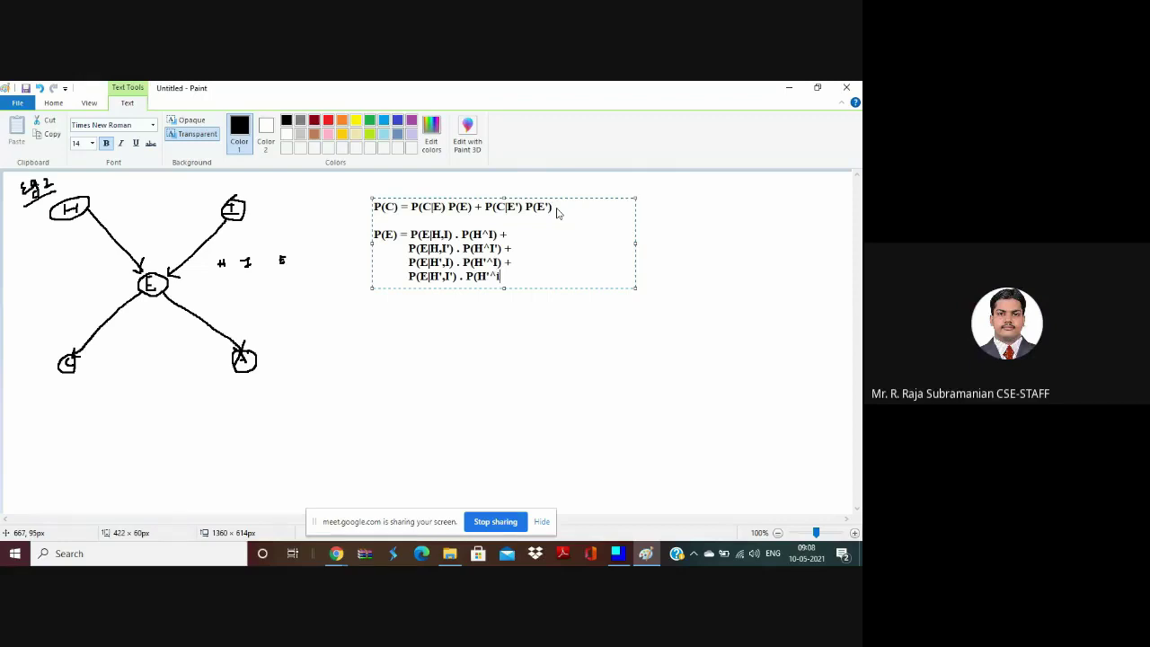
pyautogui.write("')")
pyautogui.press('BackSpace')
pyautogui.press('BackSpace')
pyautogui.write("')")
# Duplicate the four-line P(E) equation below itself, separated by a blank line.
pyautogui.press('Return')
pyautogui.press('Return')
pyautogui.press('Up')
pyautogui.press('Up')
pyautogui.press('Up')
pyautogui.press('Up')
pyautogui.hotkey('shift', 'Down')
pyautogui.hotkey('shift', 'Down')
pyautogui.hotkey('shift', 'Down')
pyautogui.hotkey('shift', 'End')
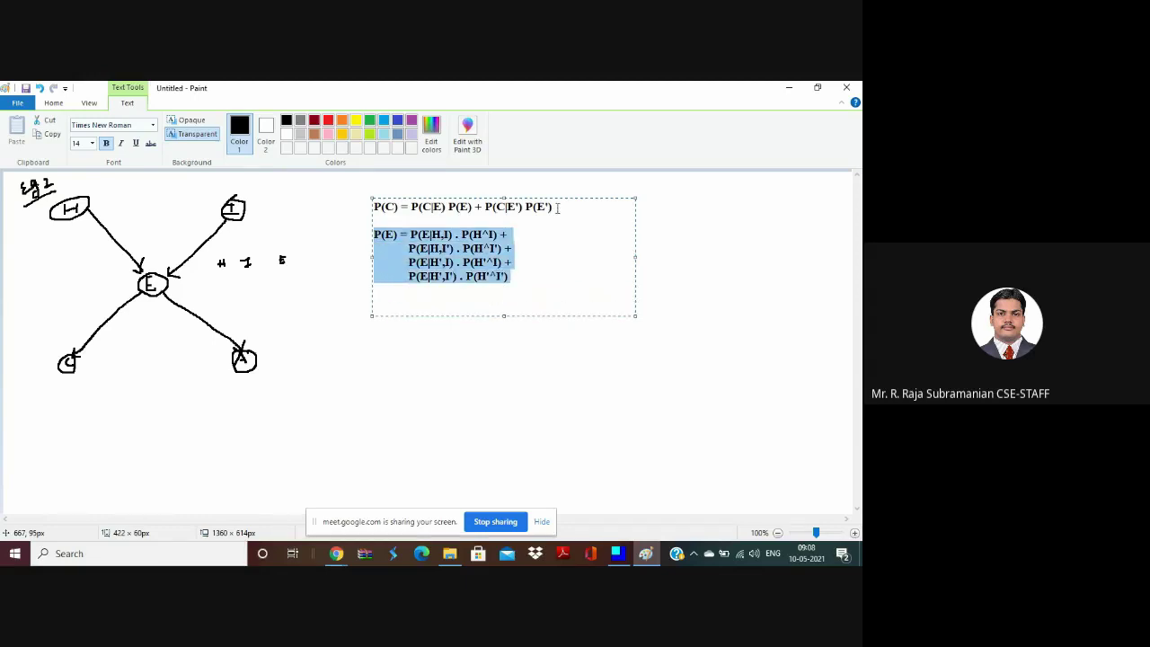
pyautogui.hotkey('ctrl', 'c')
pyautogui.press('Down')
pyautogui.press('Down')
pyautogui.hotkey('ctrl', 'v')
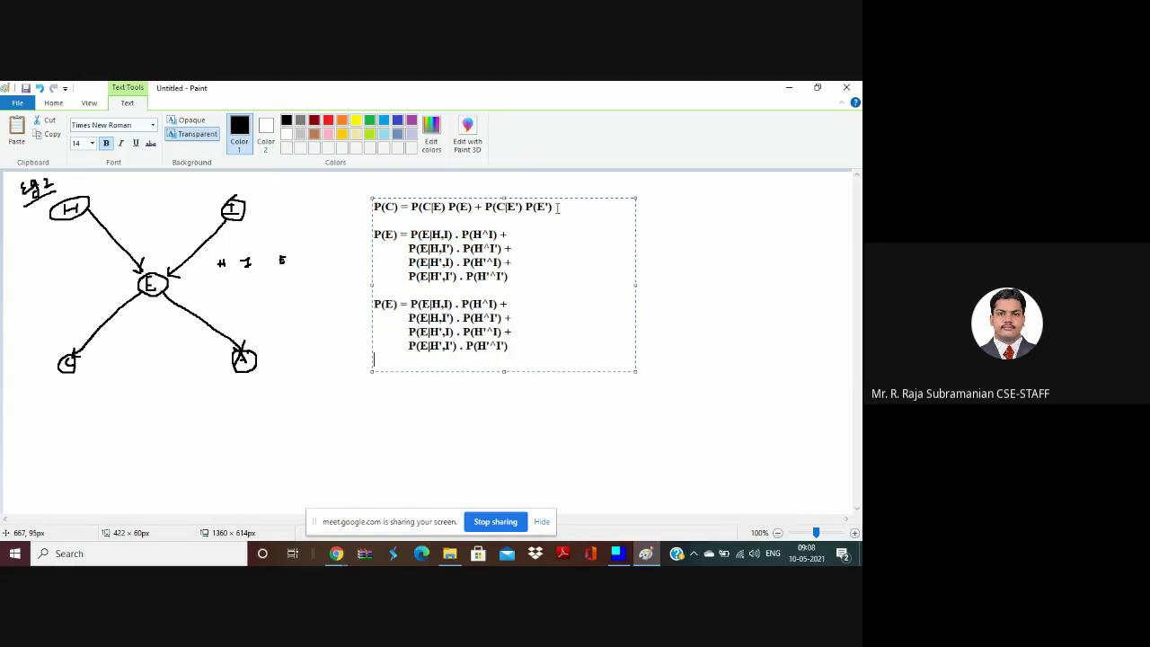
# Change the left-hand side of the copied equation to P(E').
pyautogui.press('Up')
pyautogui.press('Up')
pyautogui.press('Right')
pyautogui.write("'")
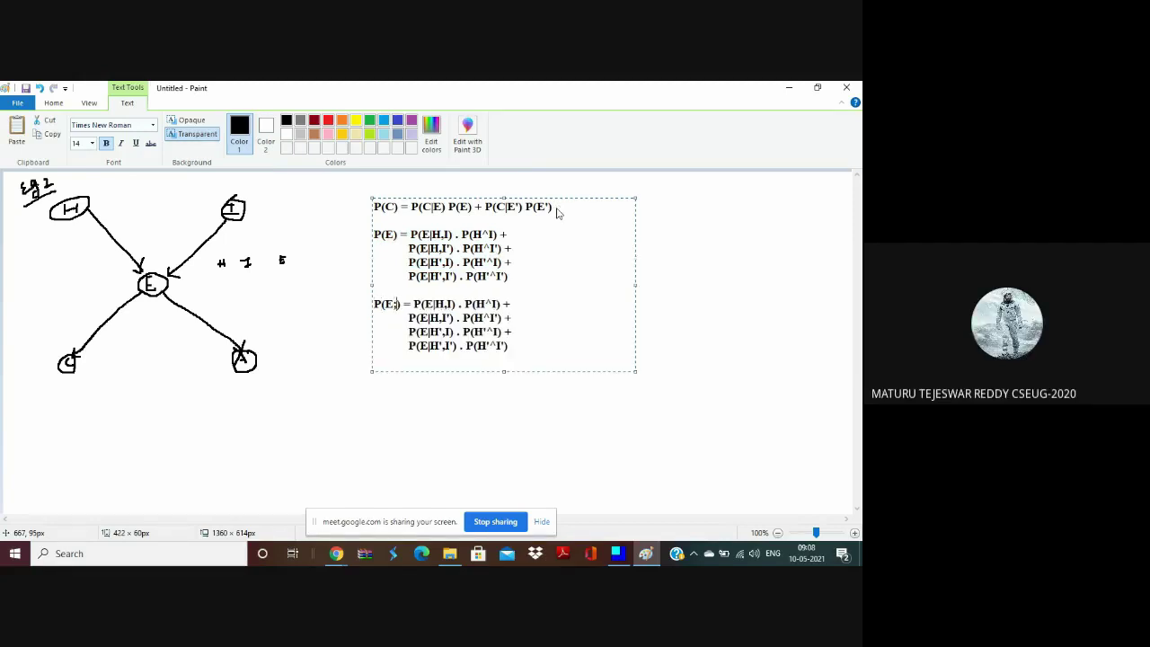
# Change E to E' in the four conditional terms of the copied equation.
pyautogui.press('Right')
pyautogui.press('Right')
pyautogui.press('Right')
pyautogui.press('Right')
pyautogui.press('Right')
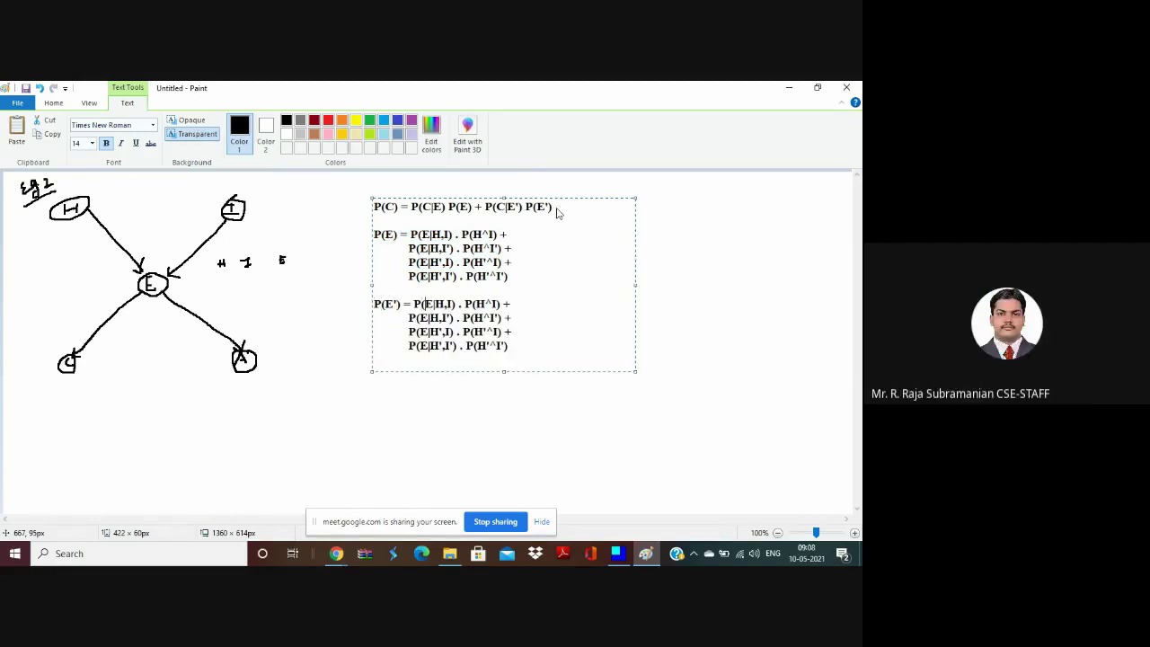
pyautogui.write("'")
pyautogui.press('Down')
pyautogui.write("'|H")
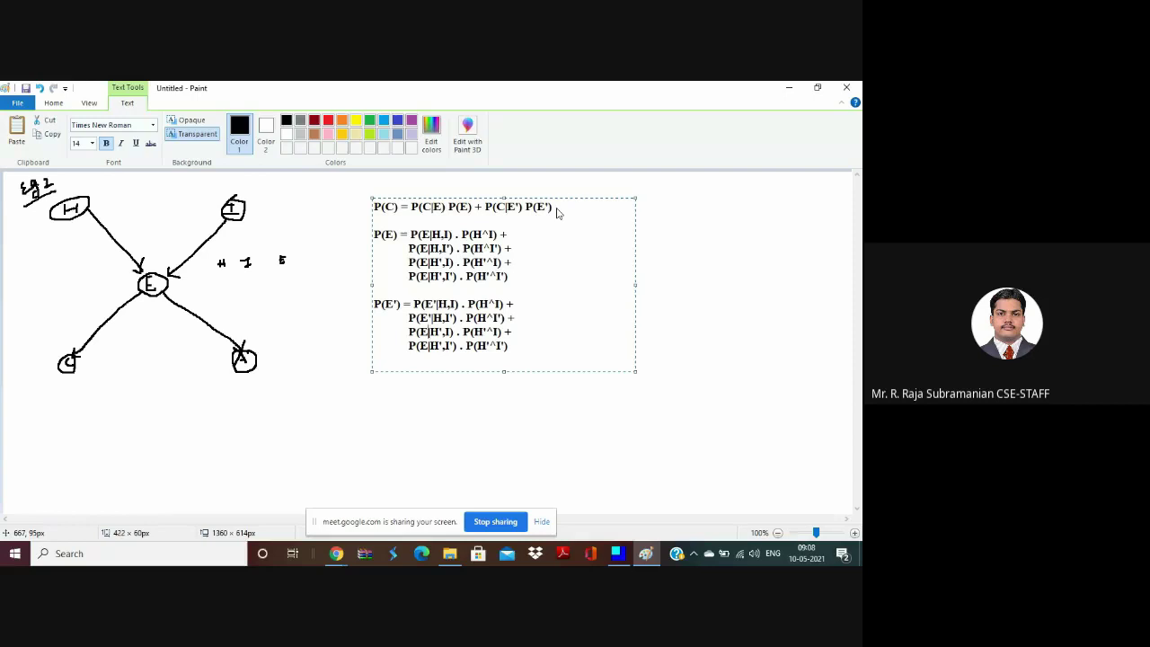
pyautogui.write("',I'")
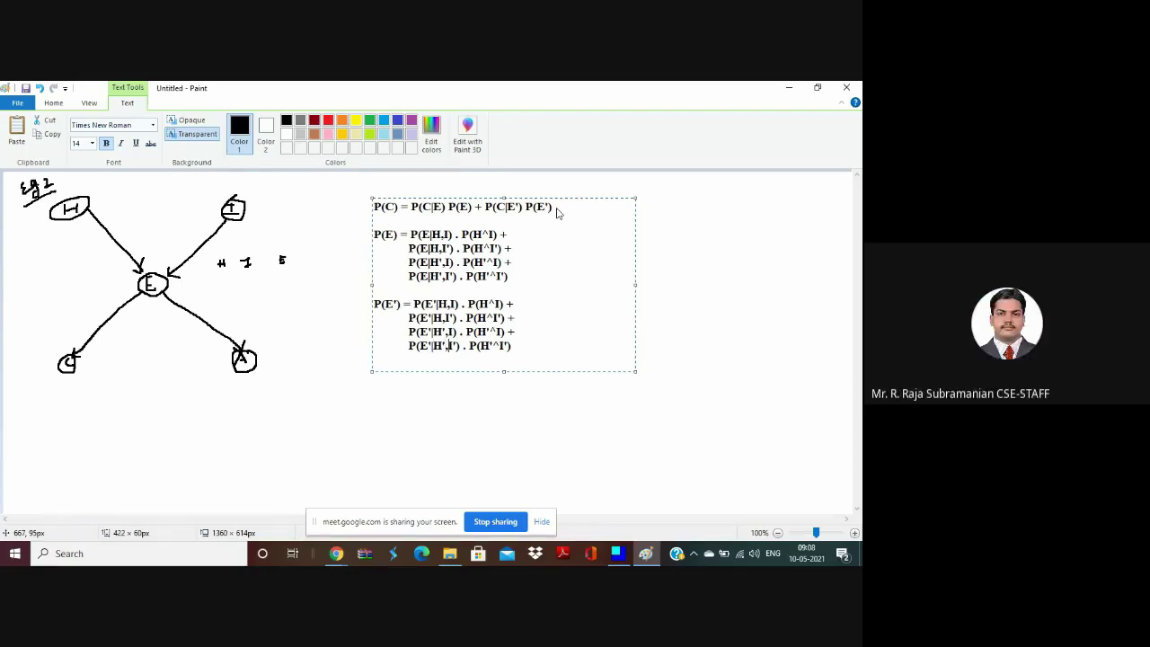
# Begin a new line with "P(" below the P(E') equation, separated by a blank line.
pyautogui.press('Right')
pyautogui.press('Right')
pyautogui.press('Right')
pyautogui.press('Right')
pyautogui.press('Right')
pyautogui.press('End')
pyautogui.press('Return')
pyautogui.press('Return')
pyautogui.write('P')
pyautogui.hotkey('alt', 'Tab')
pyautogui.hotkey('alt', 'Tab')
pyautogui.hotkey('alt', 'shift', 'Tab')
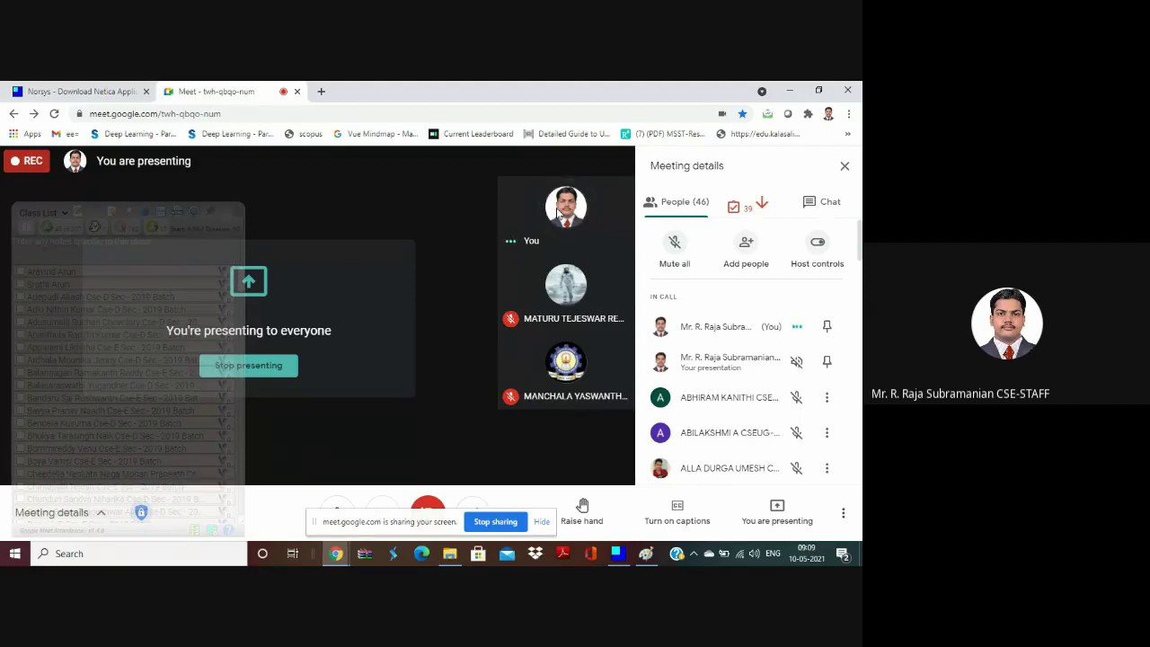
pyautogui.hotkey('alt', 'Tab')
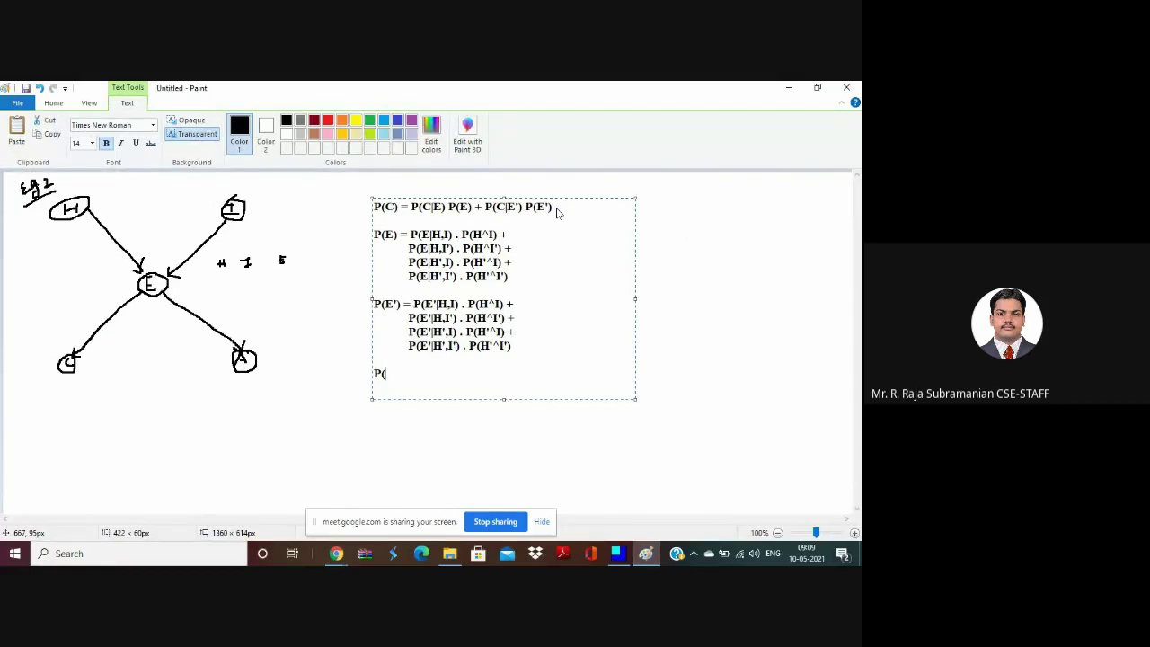
# Complete the new line to read "P(C|E) - Probability of C given E = True".
pyautogui.write('C|E')
pyautogui.moveTo(410, 206); pyautogui.dragTo(446, 206)
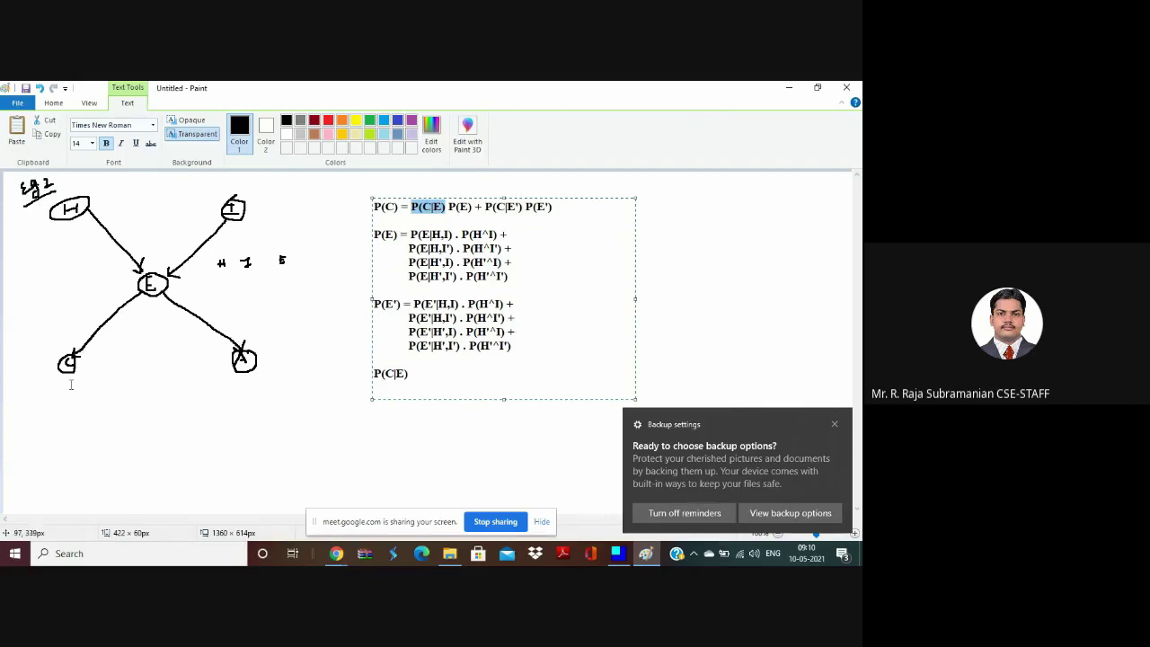
pyautogui.click(413, 375)
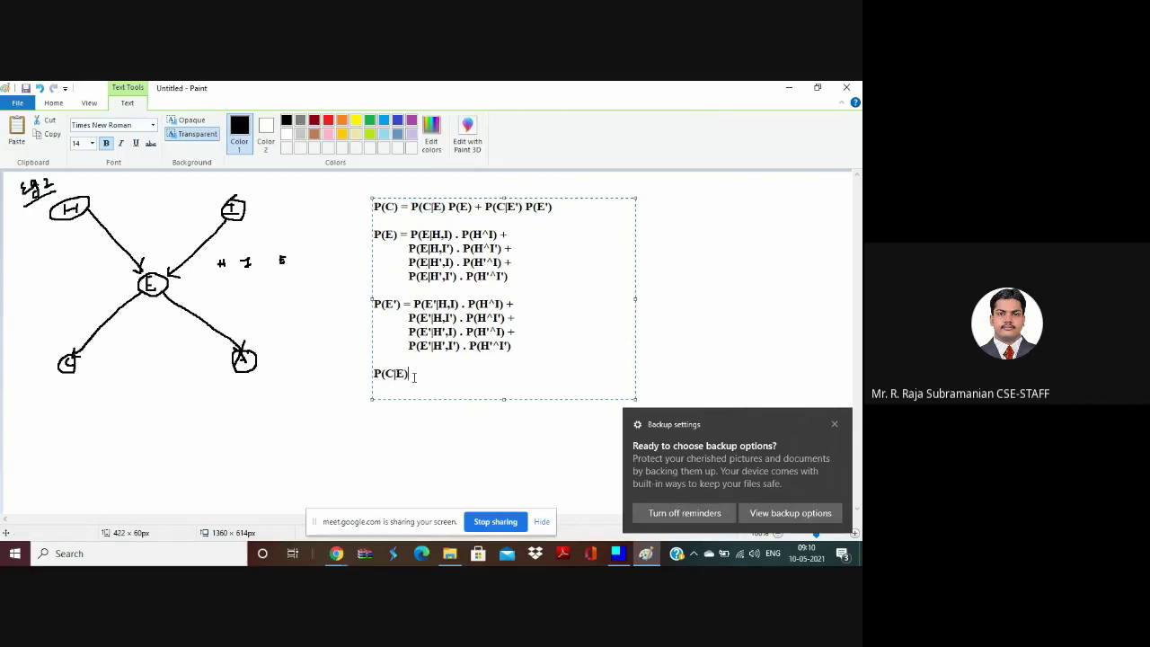
pyautogui.write('=')
pyautogui.write(' Probability o')
pyautogui.write('f ')
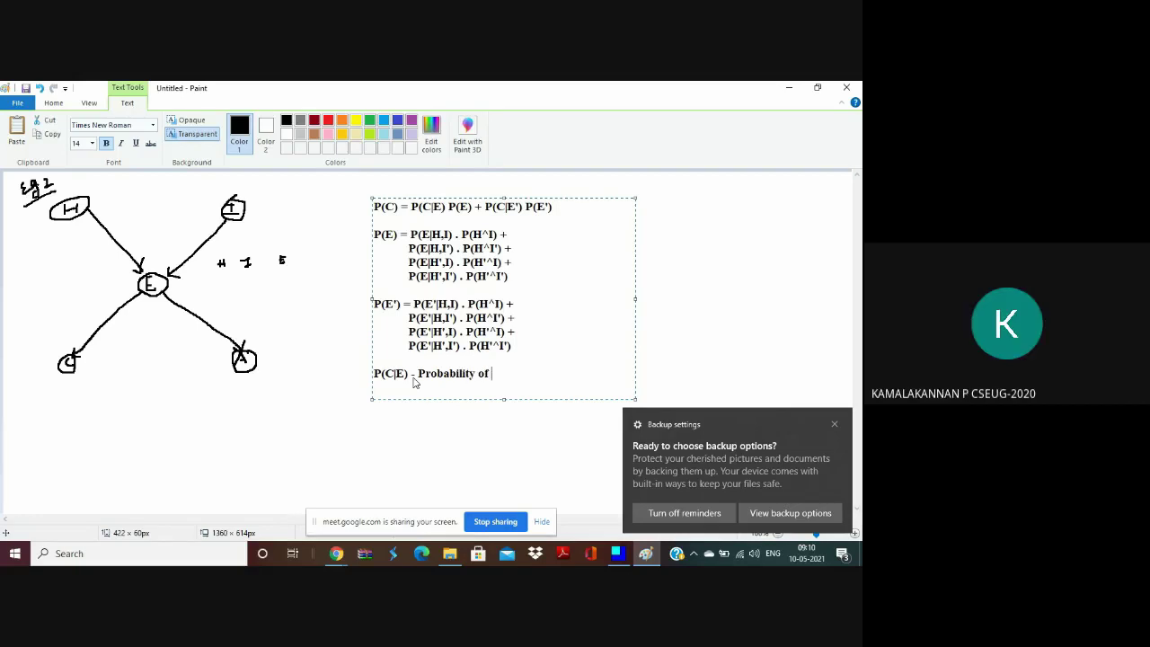
pyautogui.write('C give n')
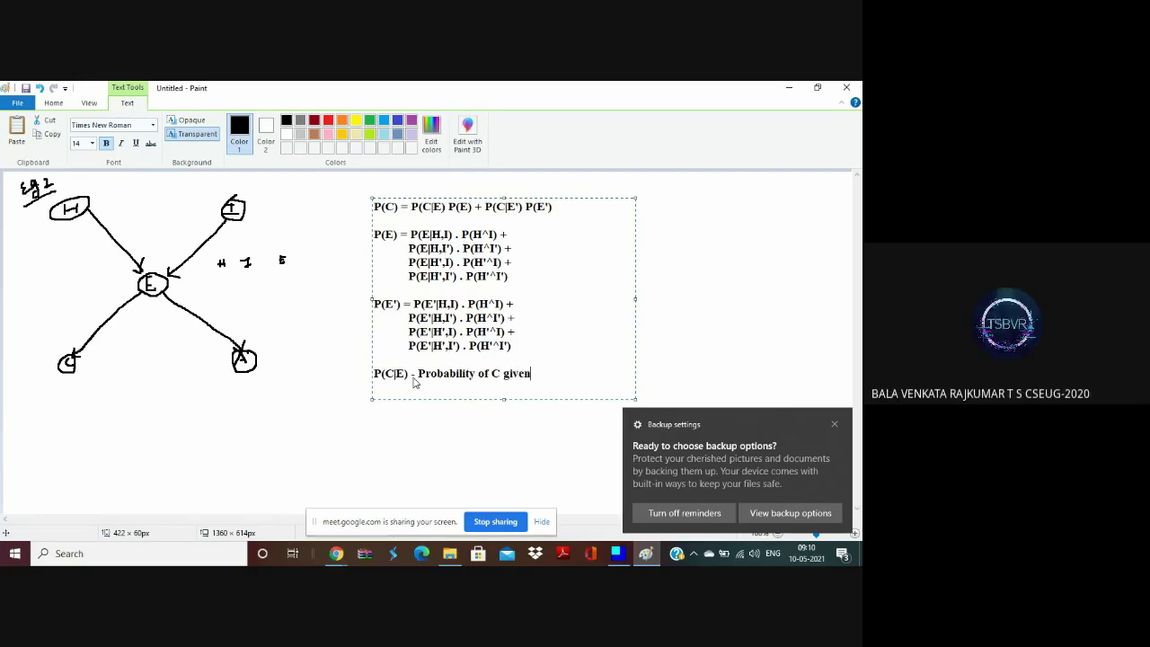
pyautogui.write(' E = True')
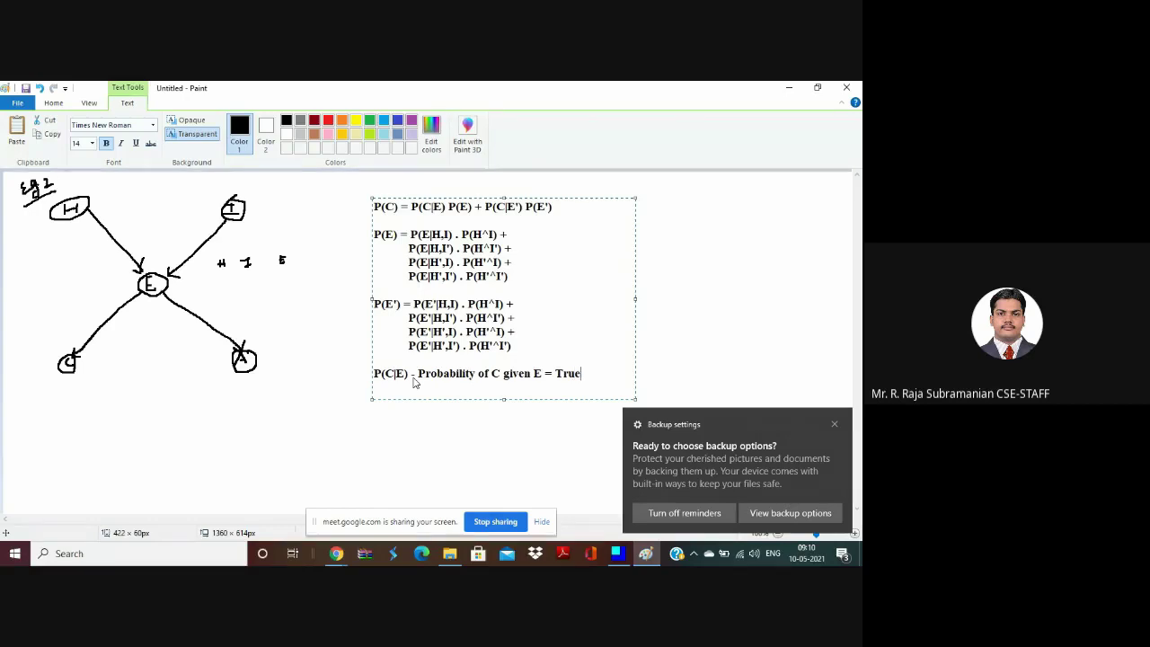
# Add the line "P(C|E') - Probability of C given E = False" directly below the P(C|E) explanation.
pyautogui.press('Return')
pyautogui.write('P(C')
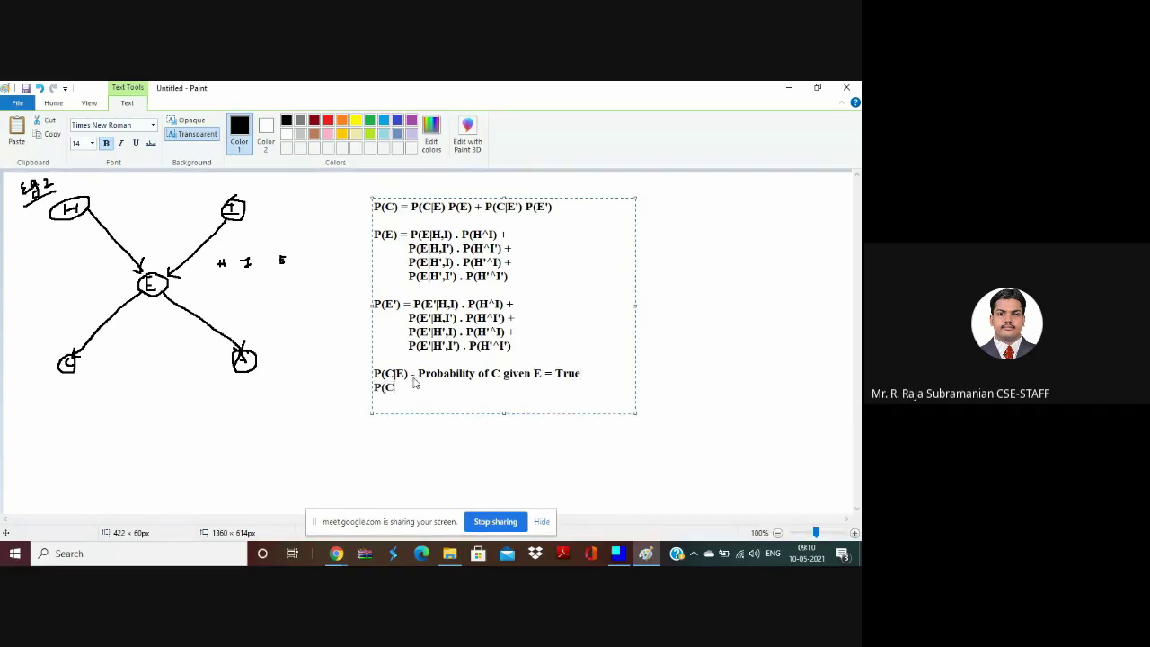
pyautogui.write("|E') - Probability of C g")
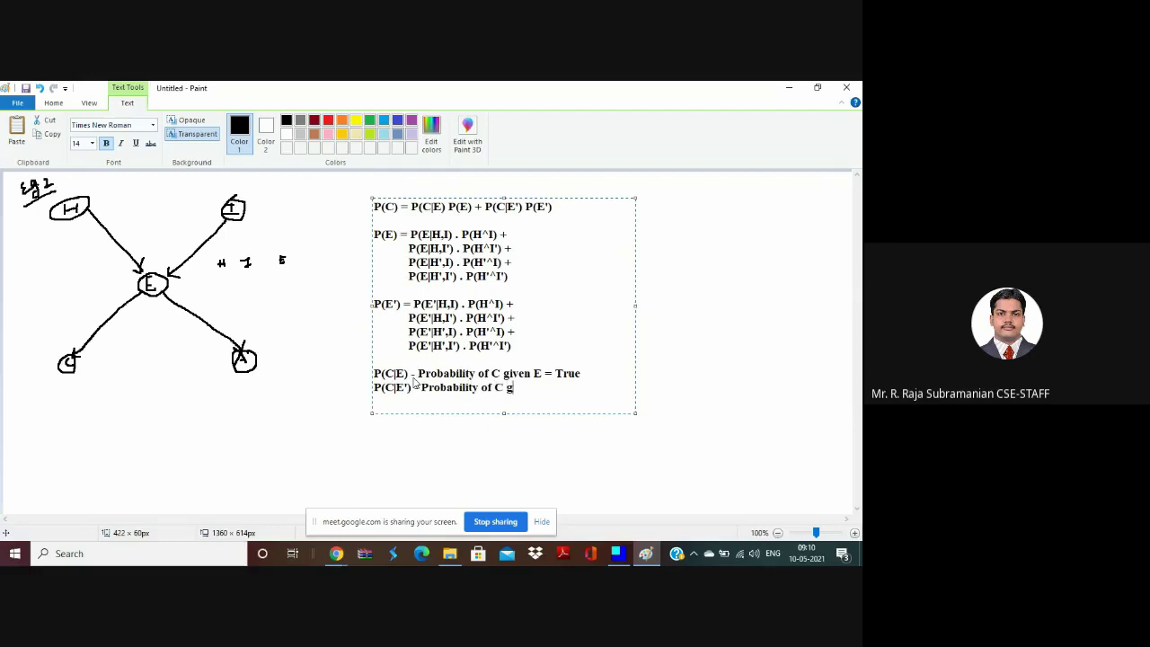
pyautogui.write('iven E = False')
# Below a blank line, start the next equation with "P(E|H) = P(E|H,I) . P(H^I) +".
pyautogui.press('Return')
pyautogui.write('P(E|')
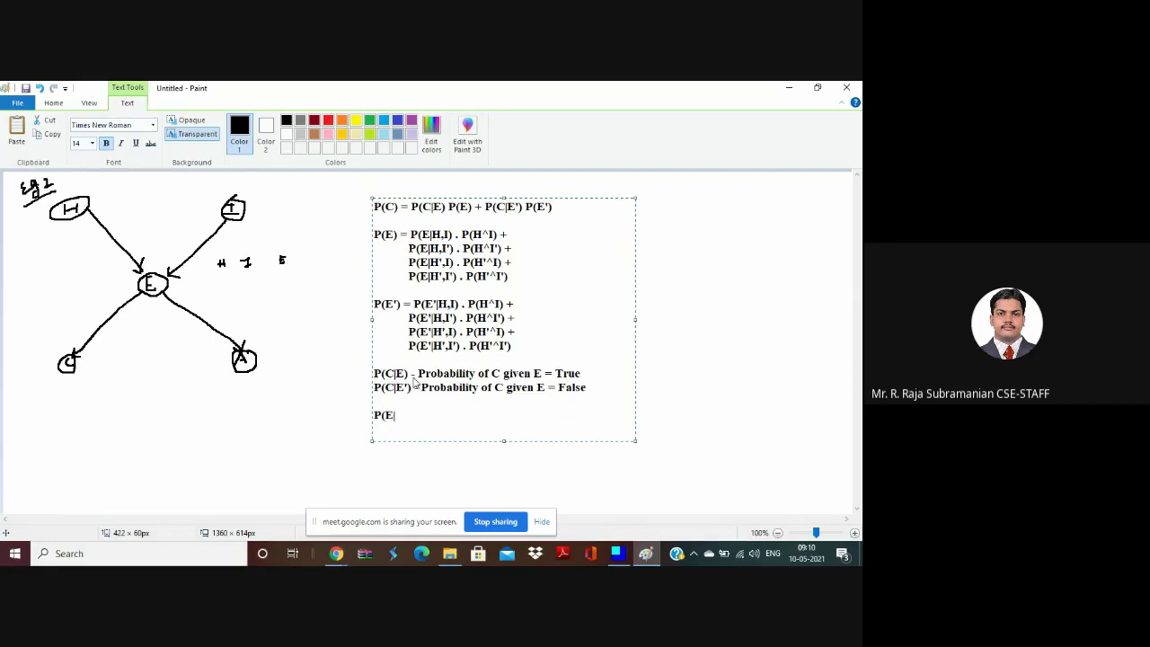
pyautogui.write('H)')
pyautogui.write('= P(E|H,I) . P(H^I)')
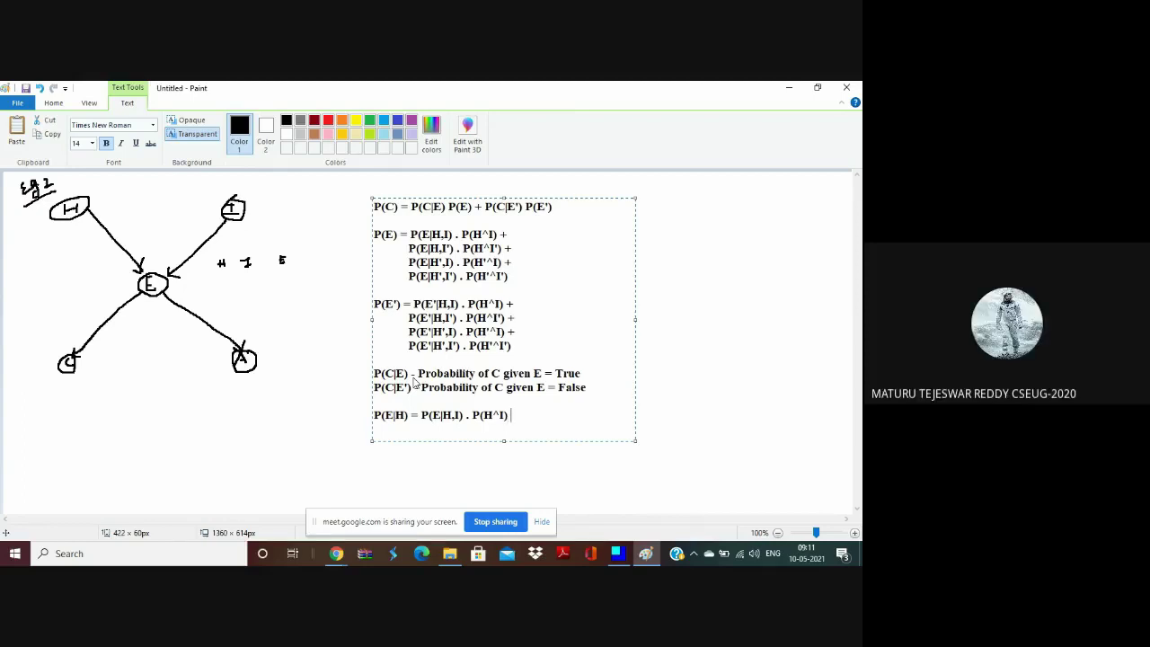
pyautogui.write(' +')
pyautogui.press('Return')
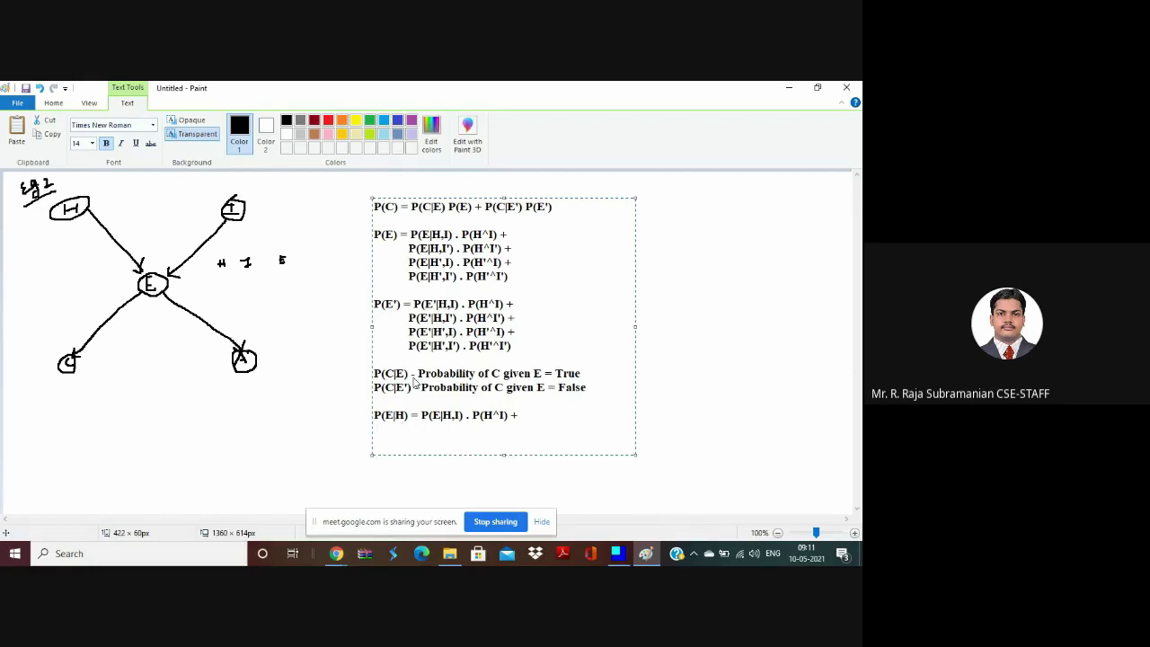
# Add the second term "P(E|H,I'). P(H^I') +" to the P(E|H) equation, aligned under the first term.
pyautogui.write('P(E)')
pyautogui.press('Left')
pyautogui.write('|')
pyautogui.write('H')
pyautogui.write(",I'")
pyautogui.write('. ')
pyautogui.write('P()')
pyautogui.write('H')
pyautogui.write('^I')
pyautogui.write("'")
pyautogui.write(' +')
pyautogui.press('Return')
pyautogui.write('P()')
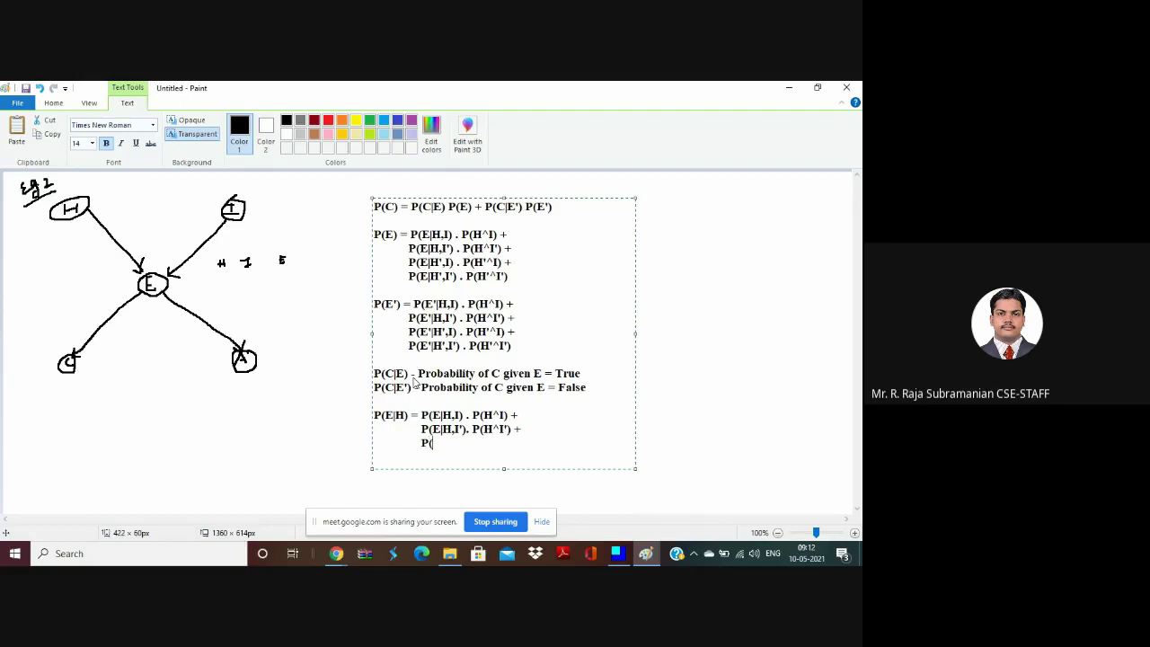
pyautogui.press('Left')
pyautogui.write("E|H',I")
pyautogui.moveTo(406, 414); pyautogui.dragTo(398, 418)
pyautogui.click(454, 440)
pyautogui.write(',')
pyautogui.moveTo(453, 442); pyautogui.dragTo(441, 442)
pyautogui.click(463, 444)
pyautogui.write("'")
pyautogui.press('BackSpace')
pyautogui.hotkey('shift', 'Left')
pyautogui.hotkey('shift', 'Left')
pyautogui.hotkey('shift', 'Left')
pyautogui.hotkey('shift', 'Left')
pyautogui.hotkey('shift', 'Left')
pyautogui.hotkey('shift', 'Left')
pyautogui.hotkey('shift', 'Left')
pyautogui.hotkey('shift', 'Left')
pyautogui.hotkey('shift', 'Left')
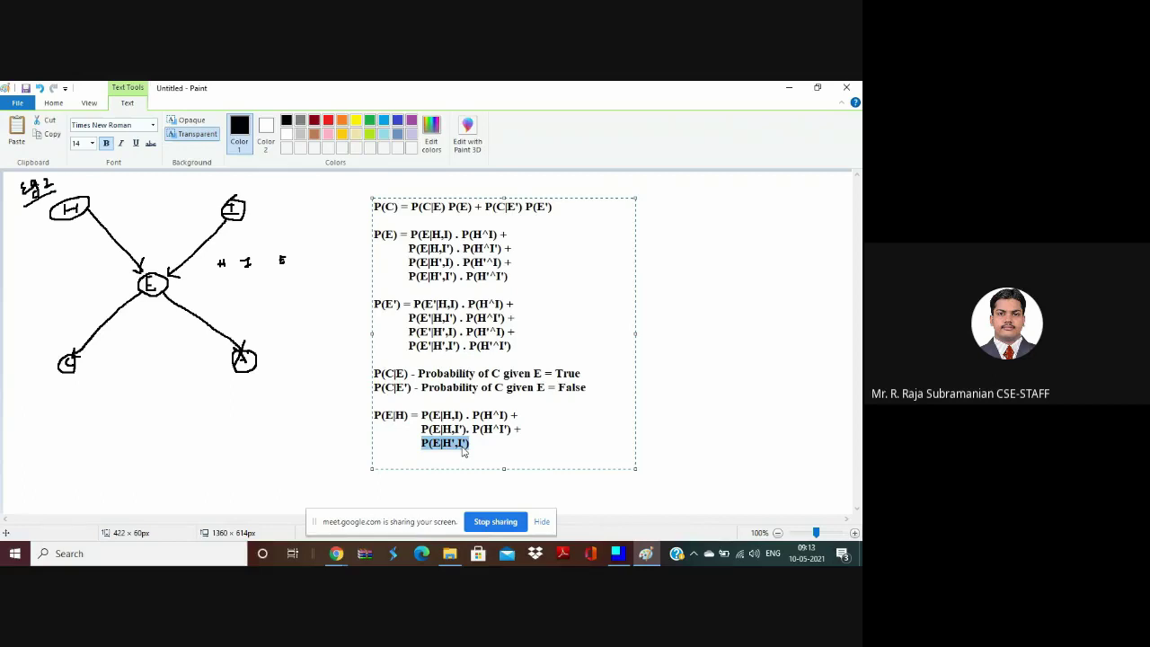
pyautogui.press('Delete')
pyautogui.hotkey('alt', 'Tab')
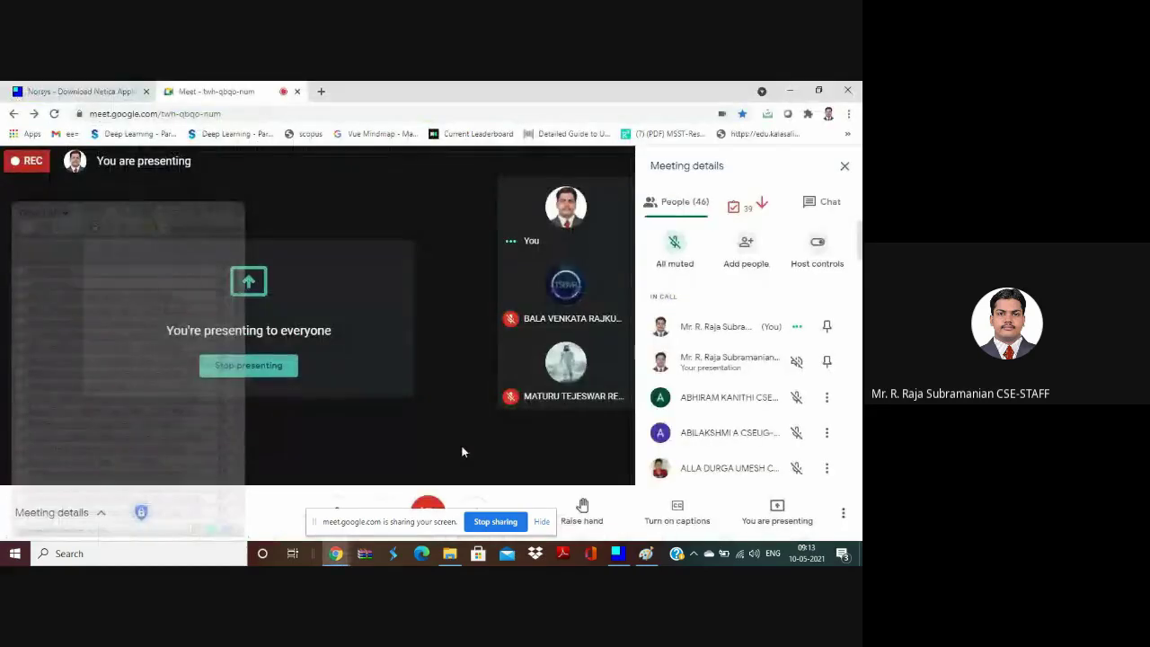
pyautogui.hotkey('alt', 'Tab')
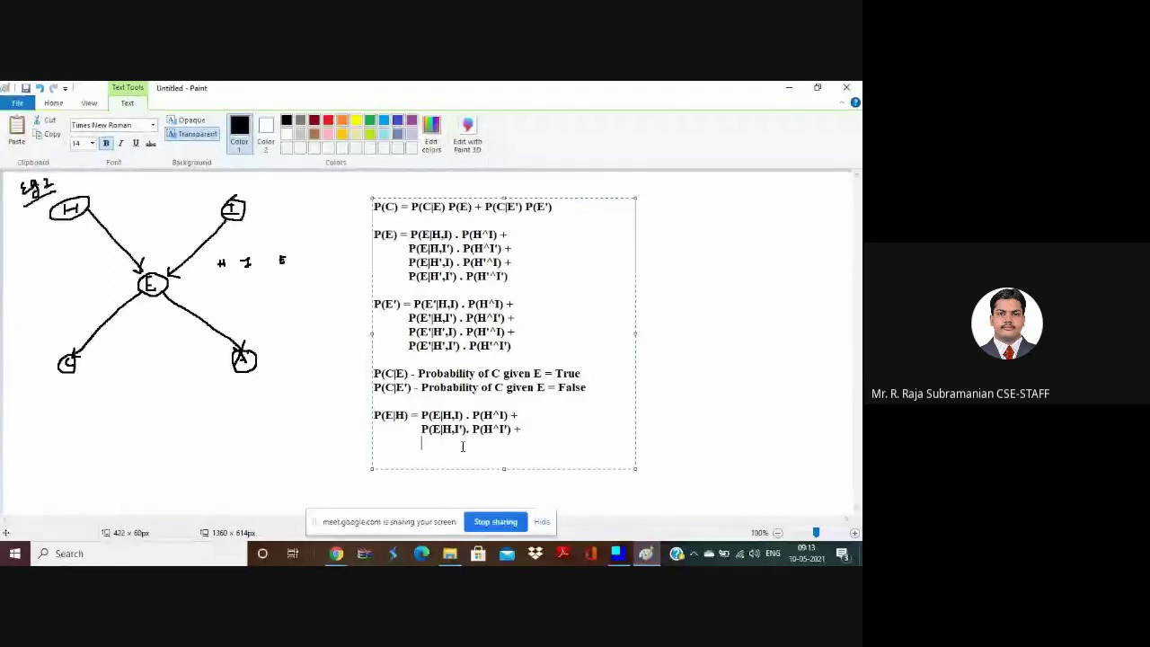
# Below the P(E|H) equation, start a new one with "P(E|I') = P(E|H,I'). P(H^I') +", leaving a blank line between.
pyautogui.press('BackSpace')
pyautogui.press('BackSpace')
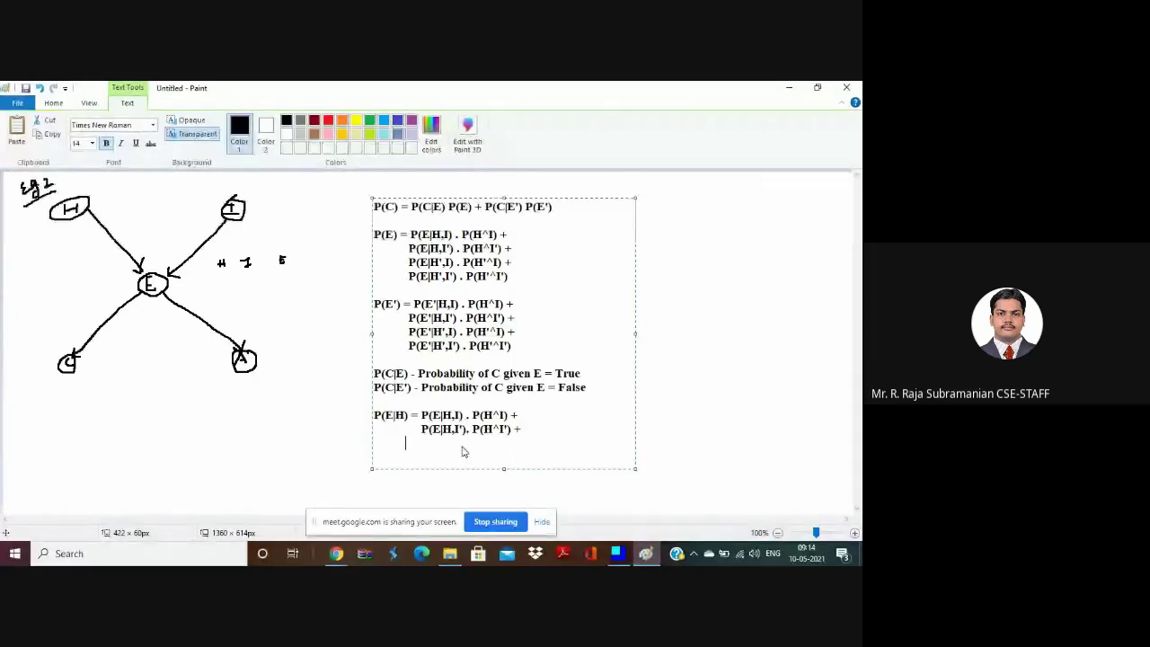
pyautogui.press('BackSpace')
pyautogui.press('Return')
pyautogui.write('P(E)')
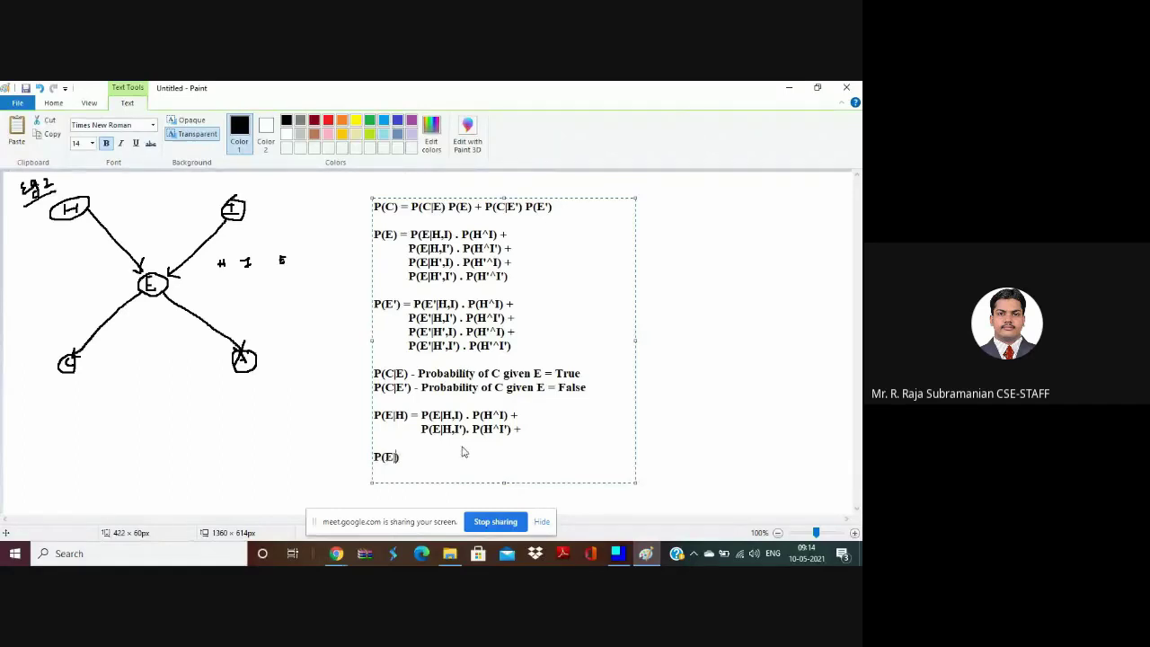
pyautogui.write("I')")
pyautogui.press('BackSpace')
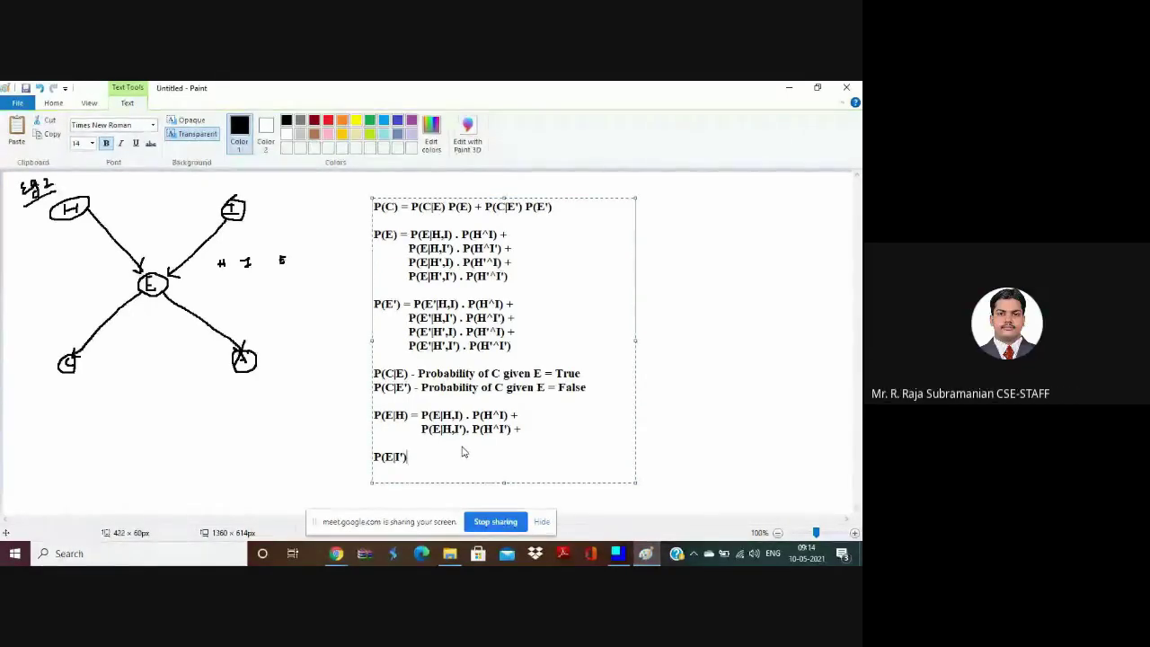
pyautogui.write('= P')
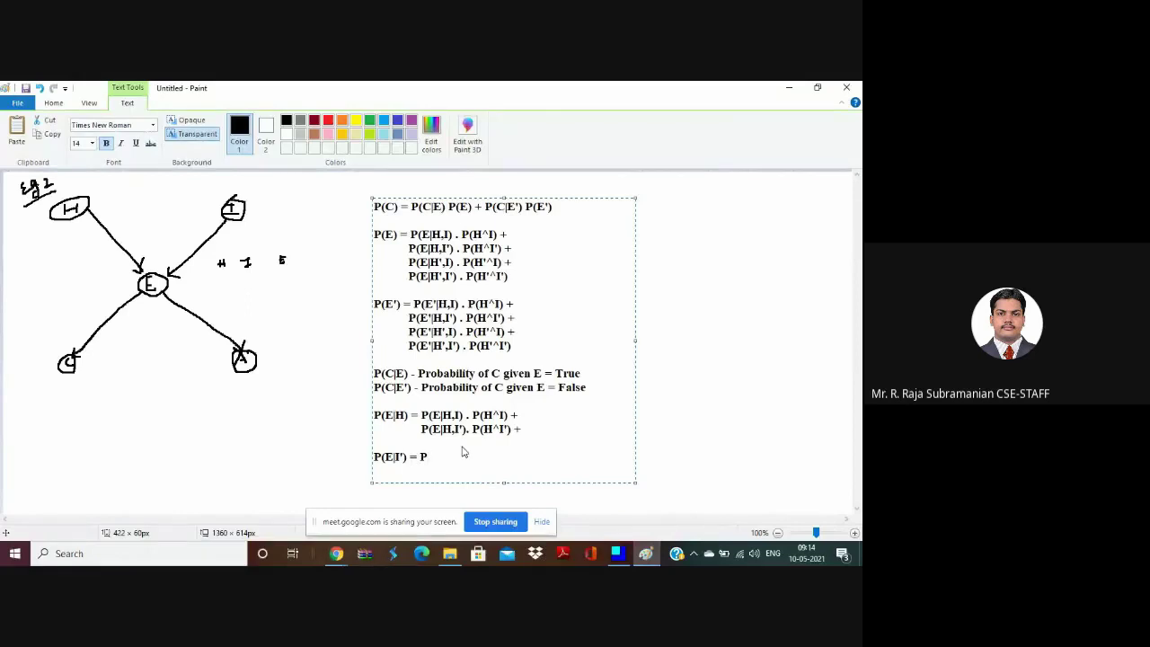
pyautogui.write('(')
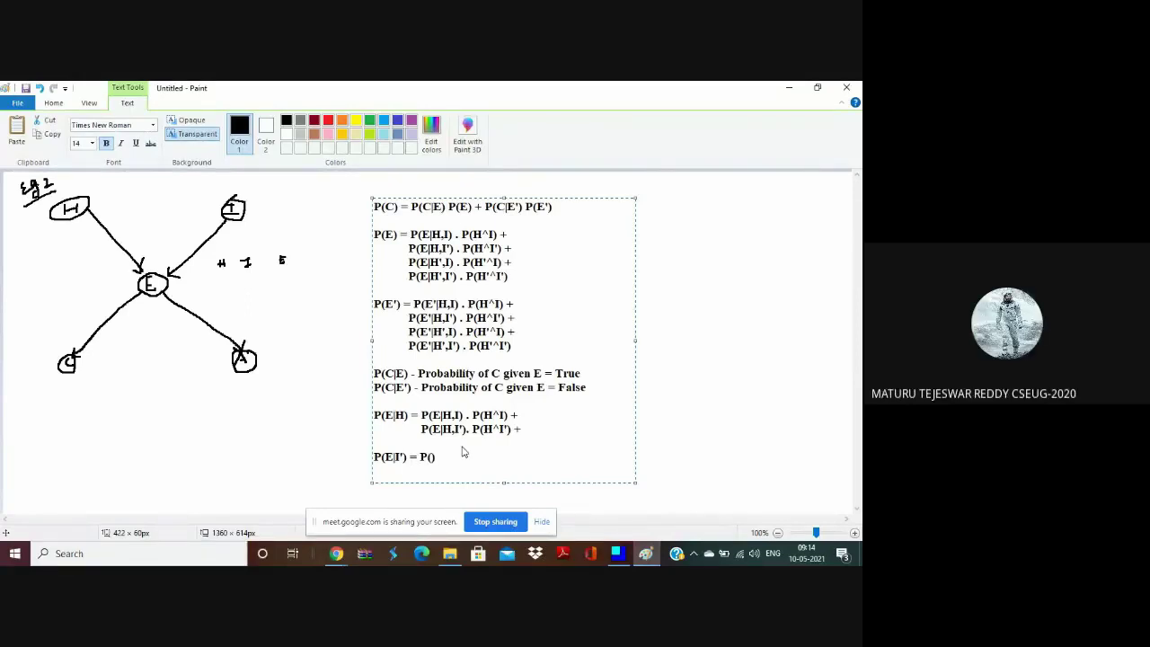
pyautogui.write('E')
pyautogui.write('|H')
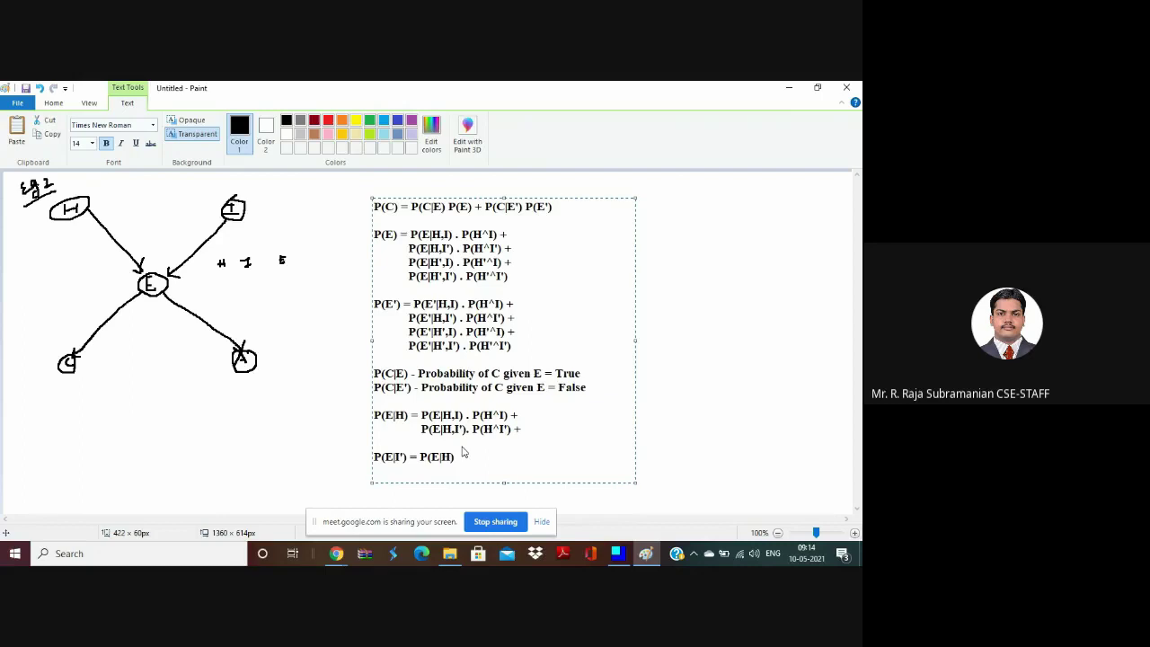
pyautogui.write(",I'). P(H^I') +")
# Finish the P(E|I') equation with the second term "P(E|H',I'). P(H'^I')" aligned on a new line.
pyautogui.press('Return')
pyautogui.write('P')
pyautogui.write('(')
pyautogui.press('BackSpace')
pyautogui.write('(E|')
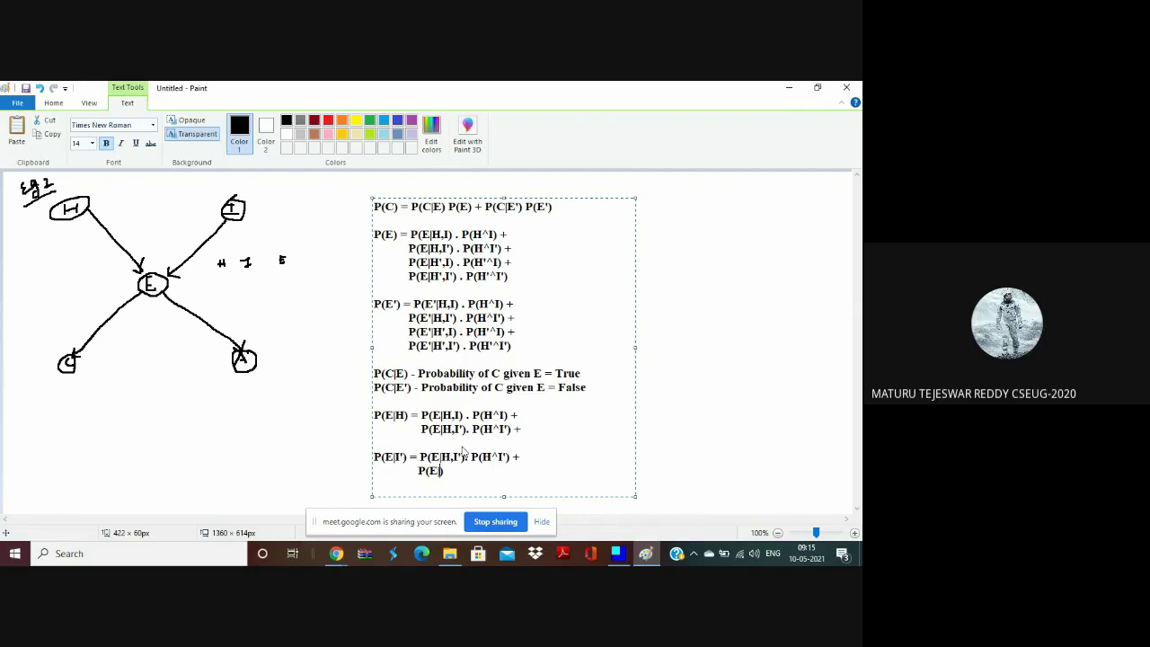
pyautogui.write("H',I")
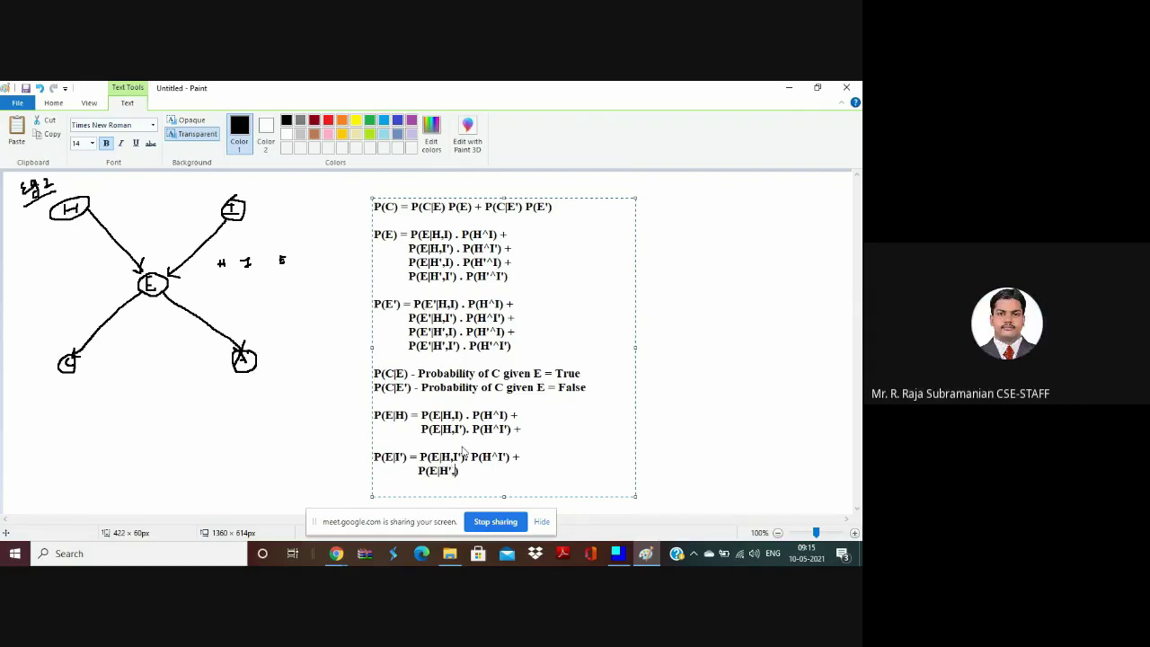
pyautogui.write("'). P()")
pyautogui.press('Left')
pyautogui.write("H^I'")
pyautogui.press('Left')
pyautogui.press('Left')
pyautogui.press('Left')
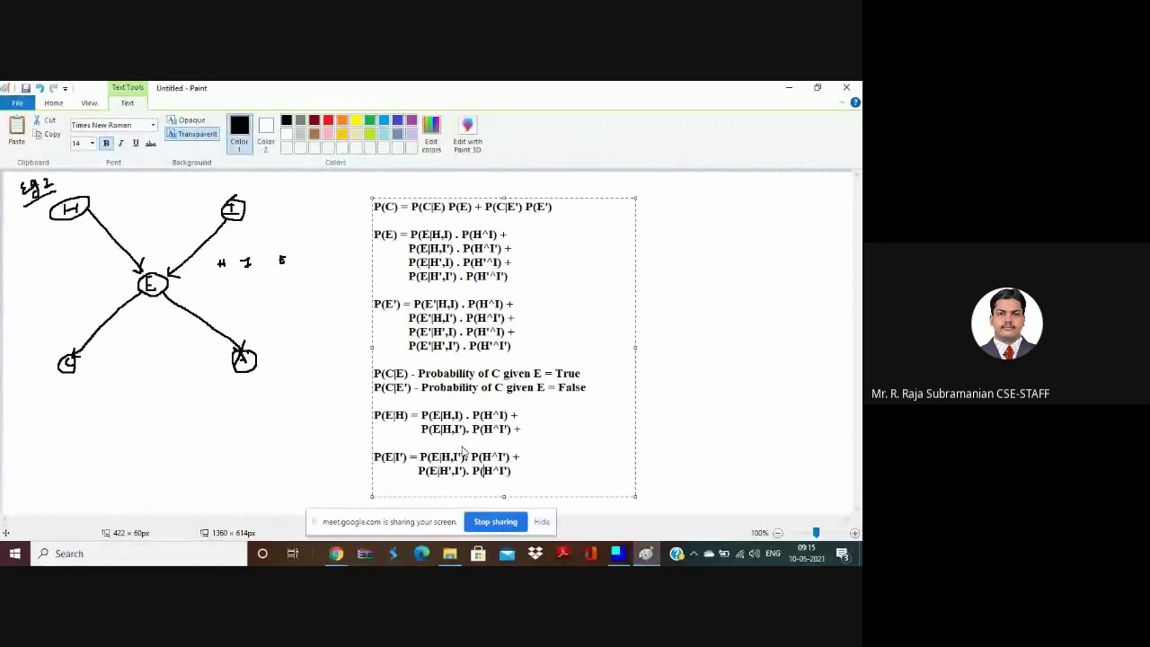
pyautogui.write("'")
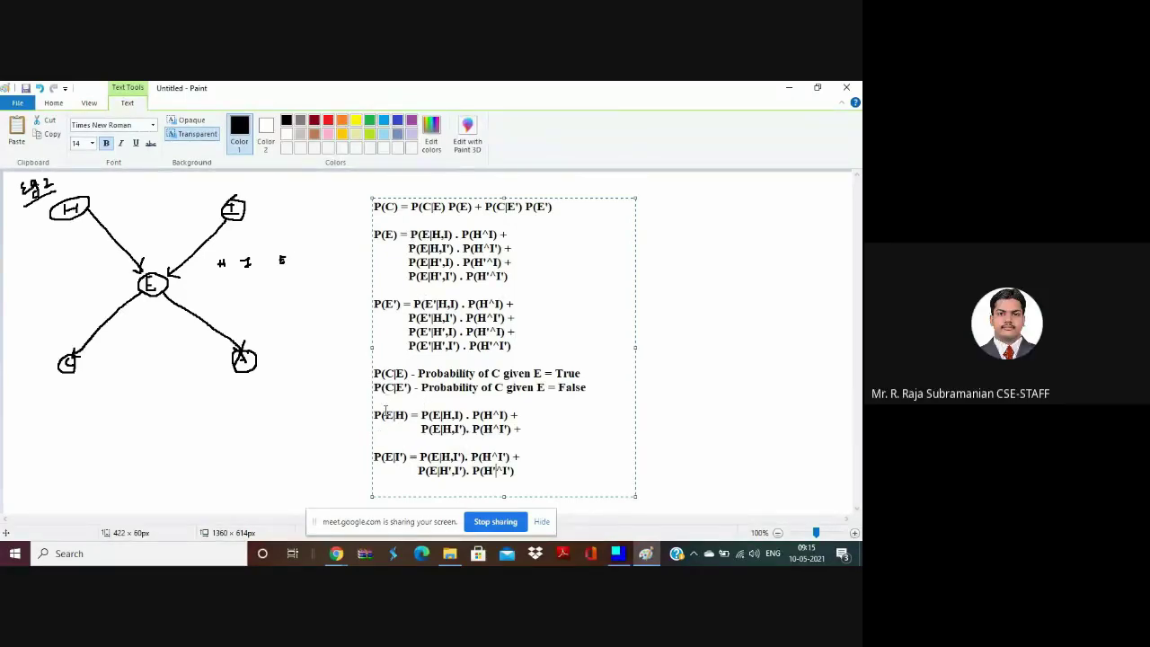
# Leave a blank line below the P(E|I') equation and start an explanatory note with "P(E|H,I') -".
pyautogui.moveTo(384, 413); pyautogui.dragTo(518, 432)
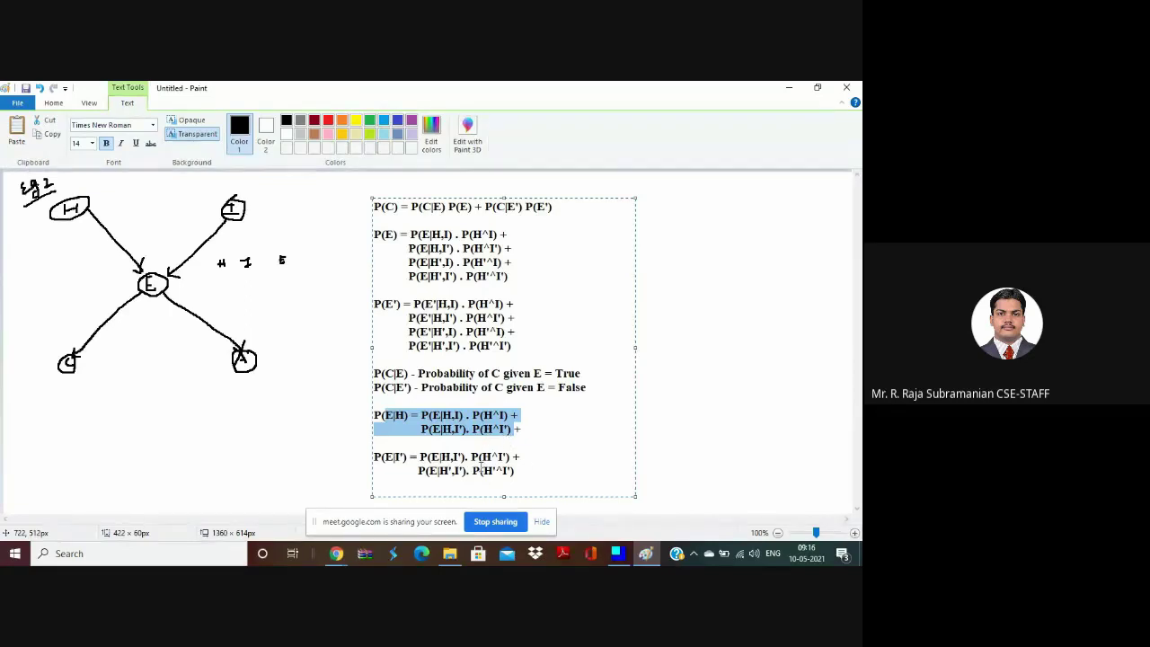
pyautogui.click(528, 470)
pyautogui.press('Return')
pyautogui.press('Return')
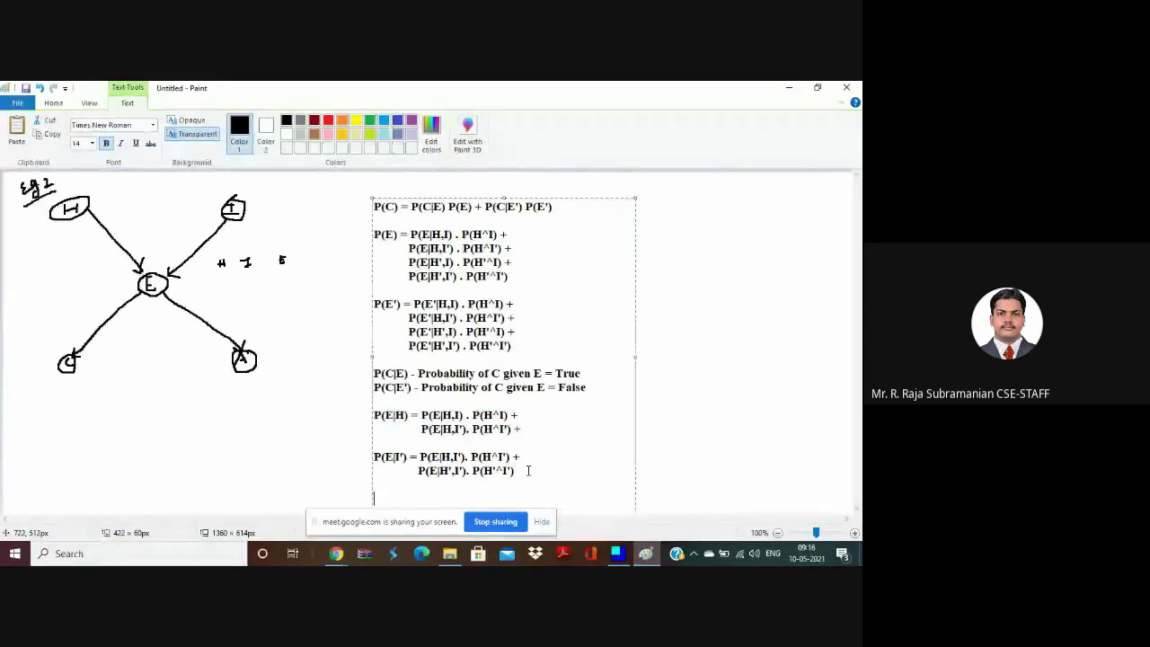
pyautogui.write('P(')
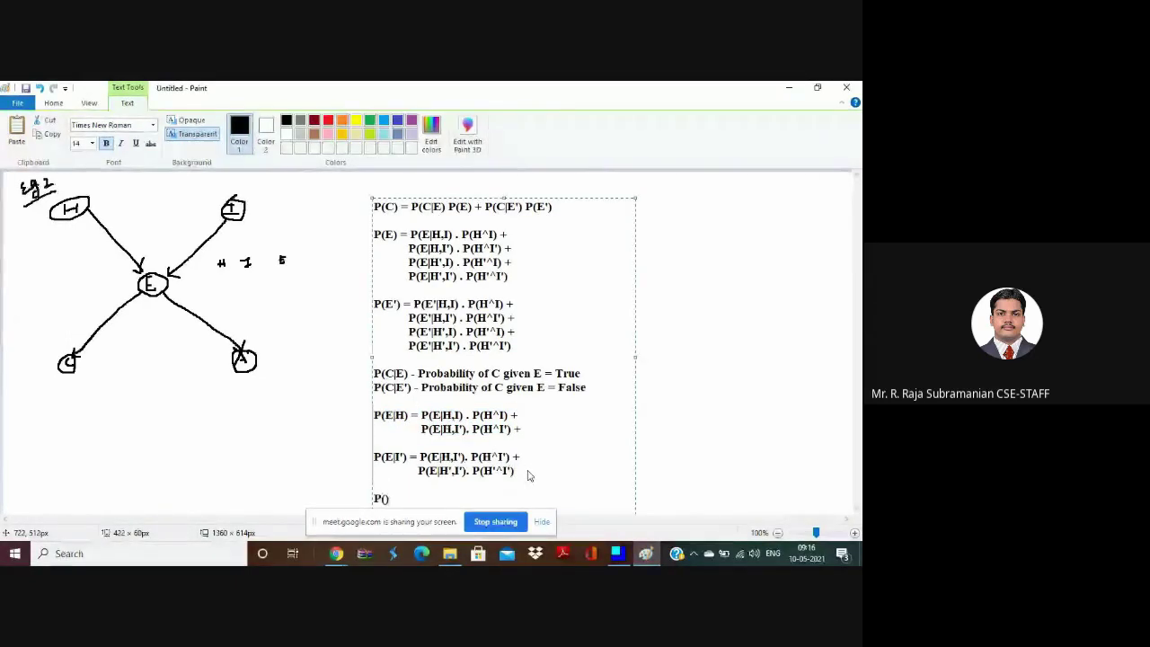
pyautogui.write("E|H',I'). P(H'^I')  P(E")
pyautogui.write('|')
pyautogui.write("H,I')")
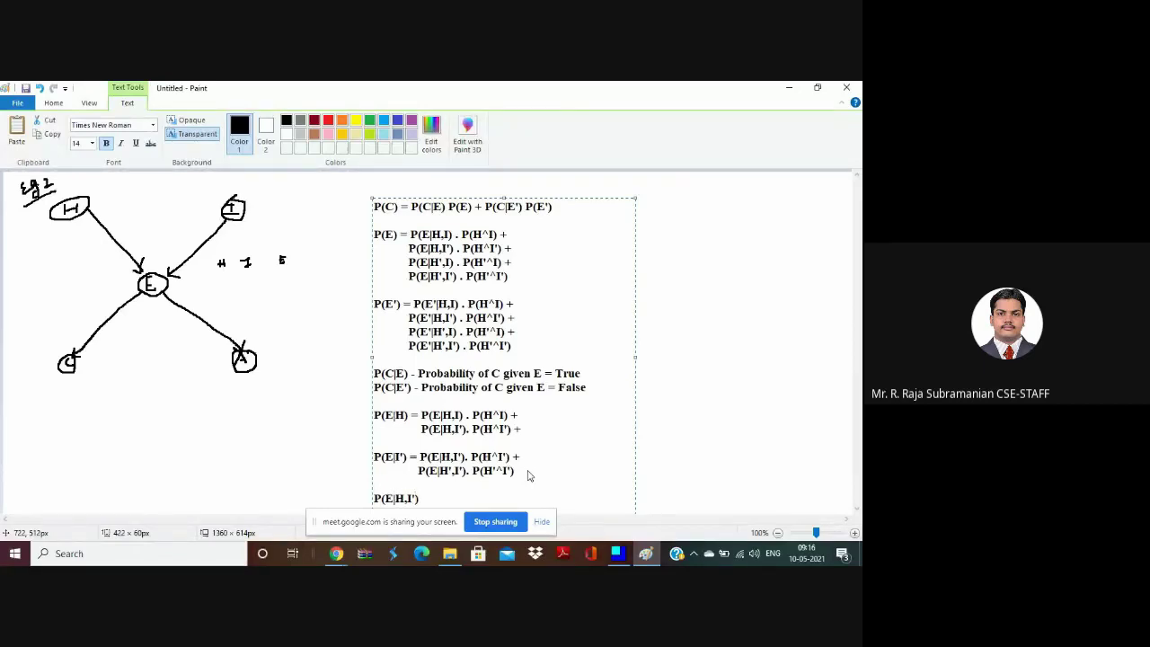
pyautogui.write(' - ')
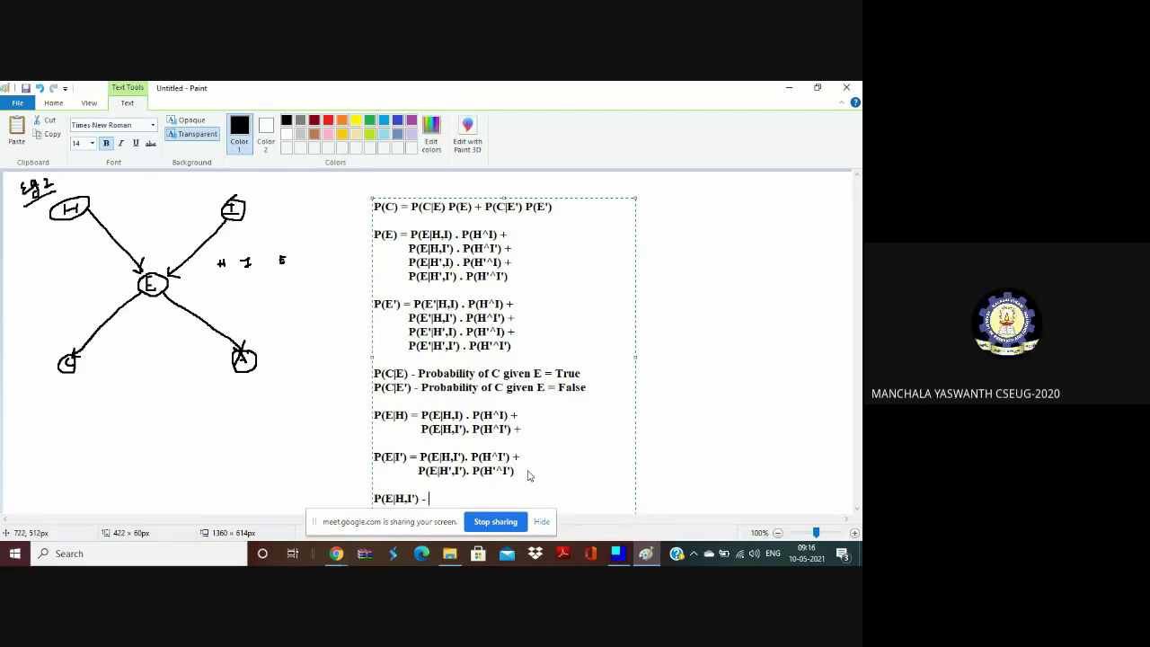
# Complete the P(E|H,I') note with "Probability of E given H = True and I = False".
pyautogui.write('Probabil')
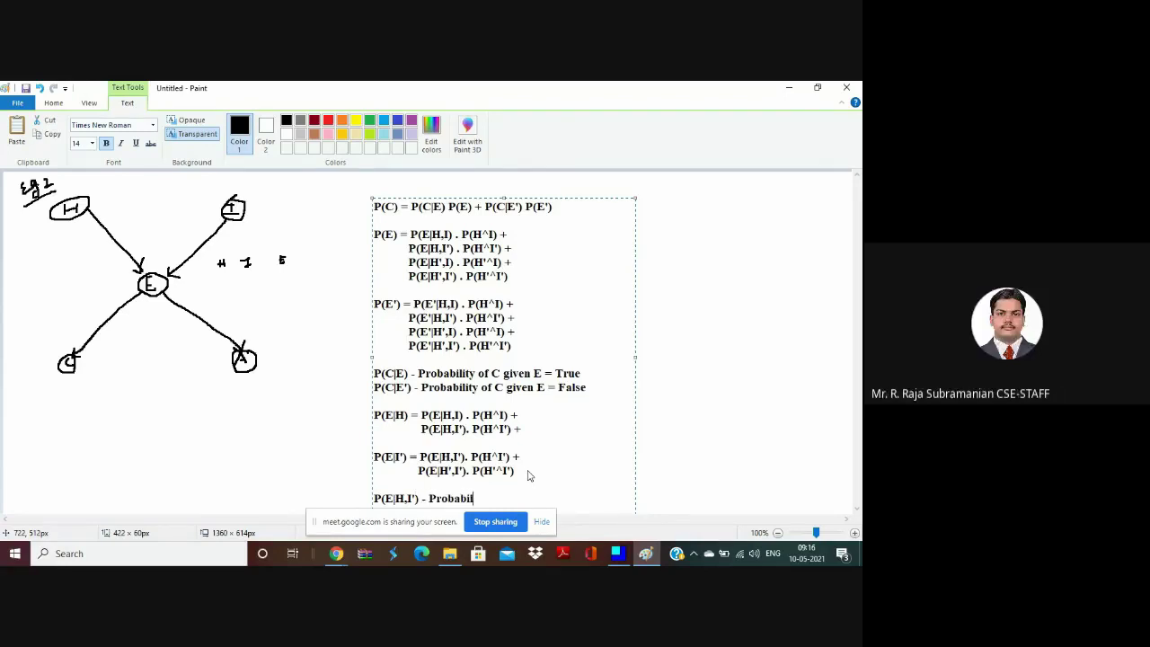
pyautogui.write('ity of E given ')
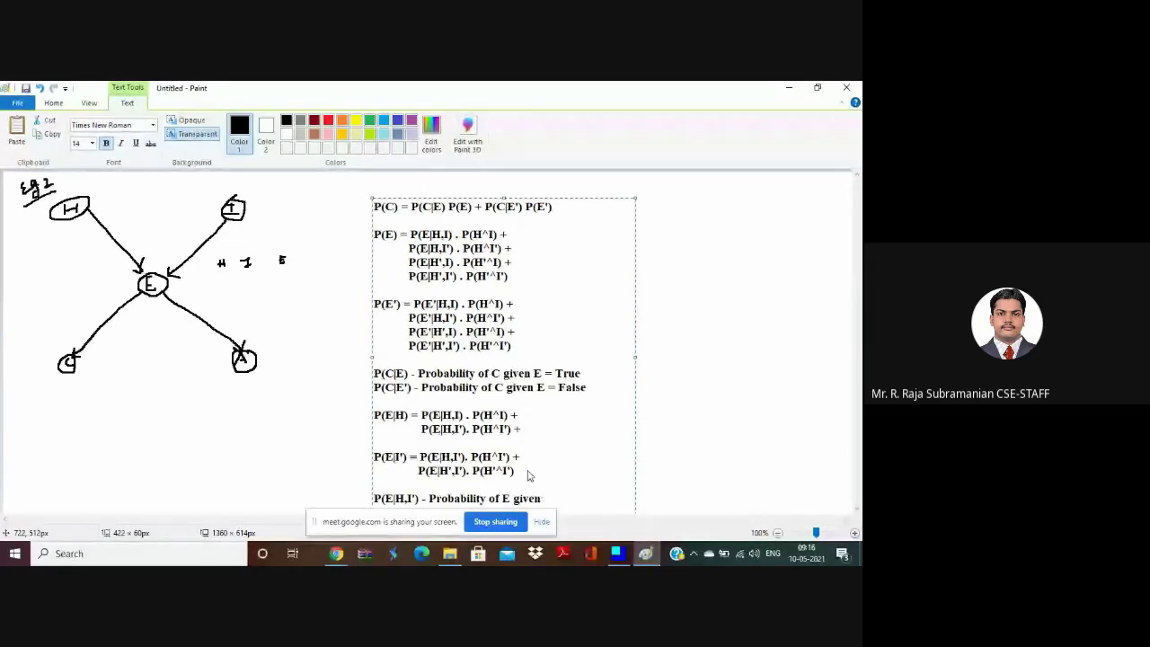
pyautogui.write('H = Tr')
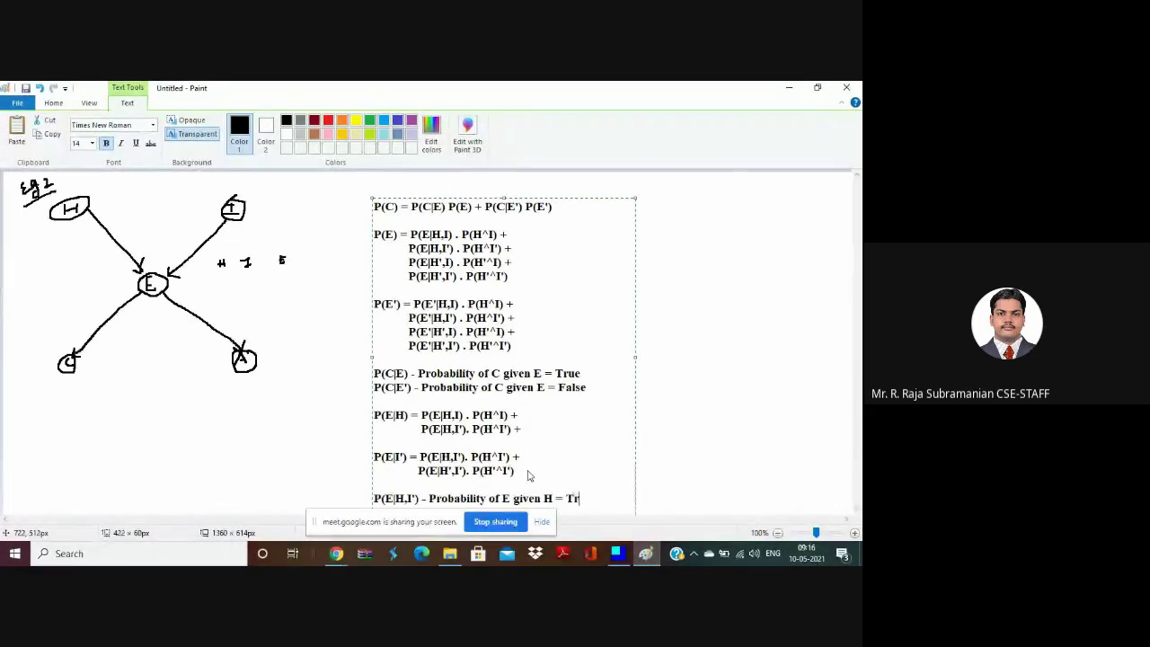
pyautogui.write('ue and I =')
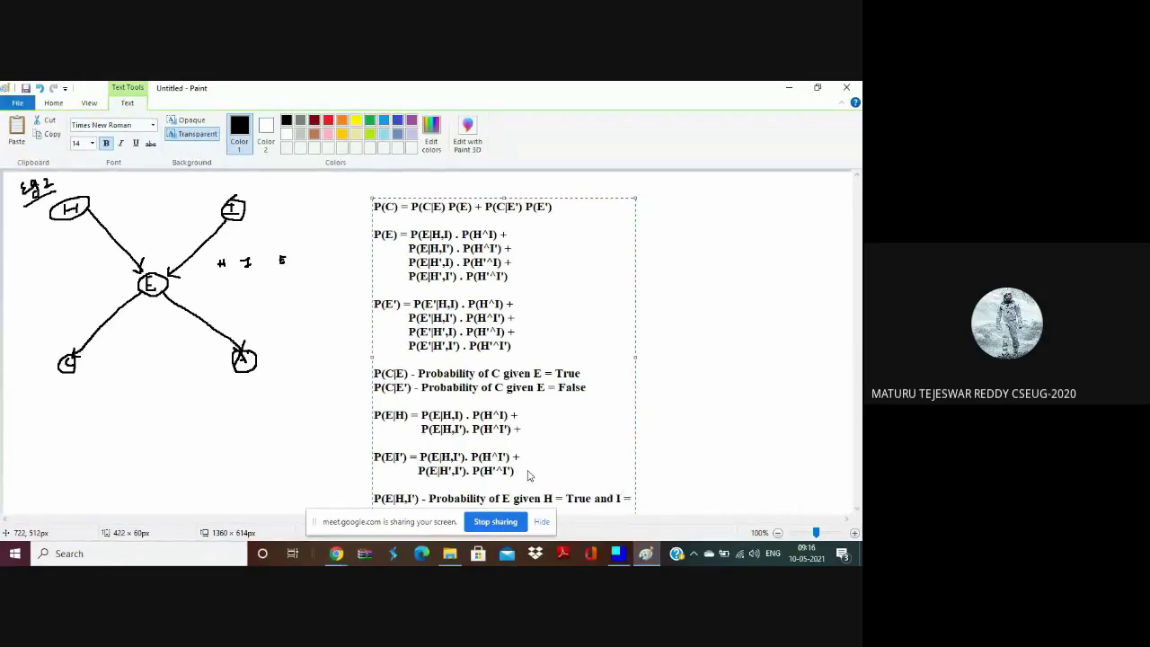
pyautogui.write(' False')
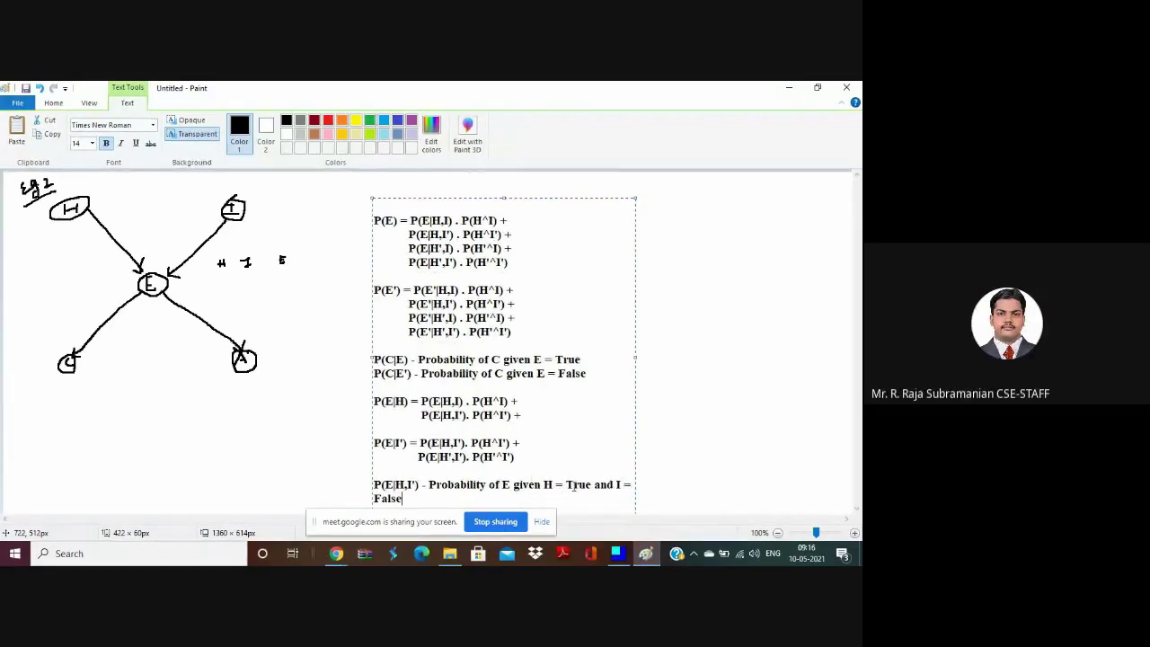
# Enlarge the text box to about 608 × 531 px and insert an empty line above the P(C) equation.
pyautogui.moveTo(635, 357); pyautogui.dragTo(752, 382)
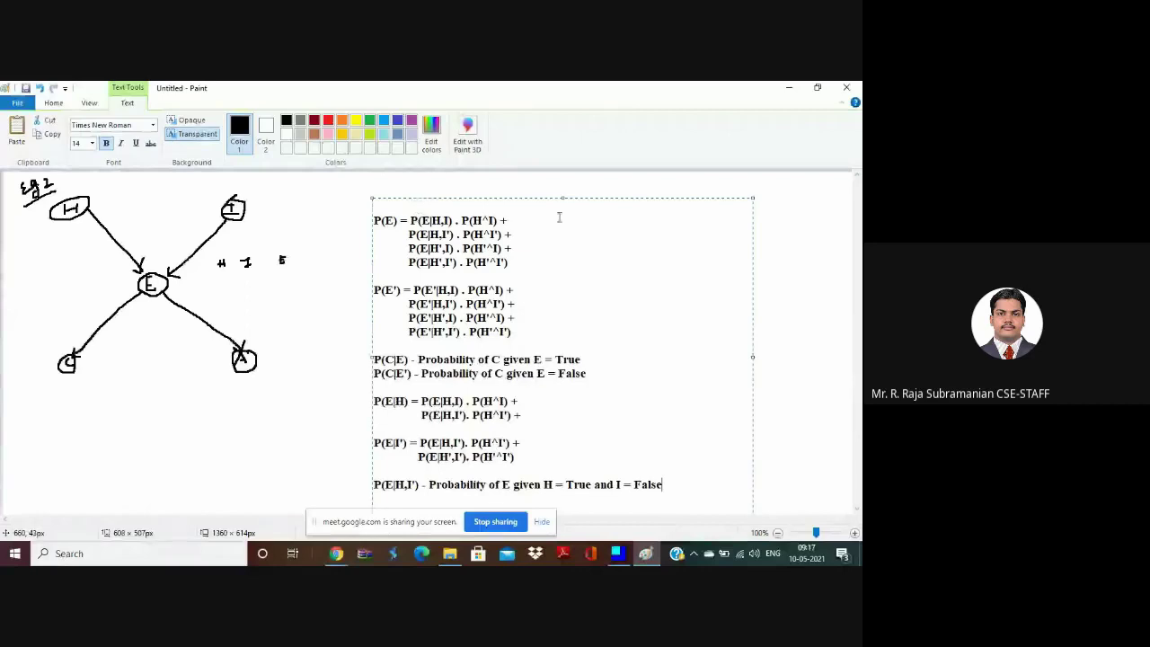
pyautogui.moveTo(562, 197); pyautogui.dragTo(562, 182)
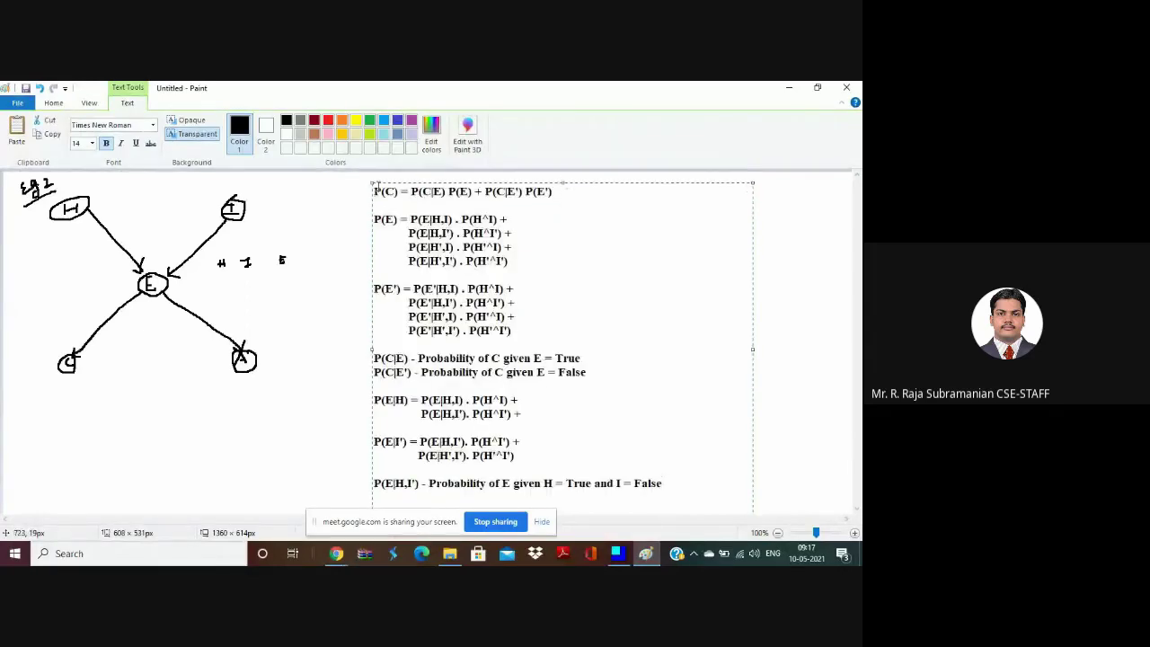
pyautogui.click(375, 191)
pyautogui.press('Return')
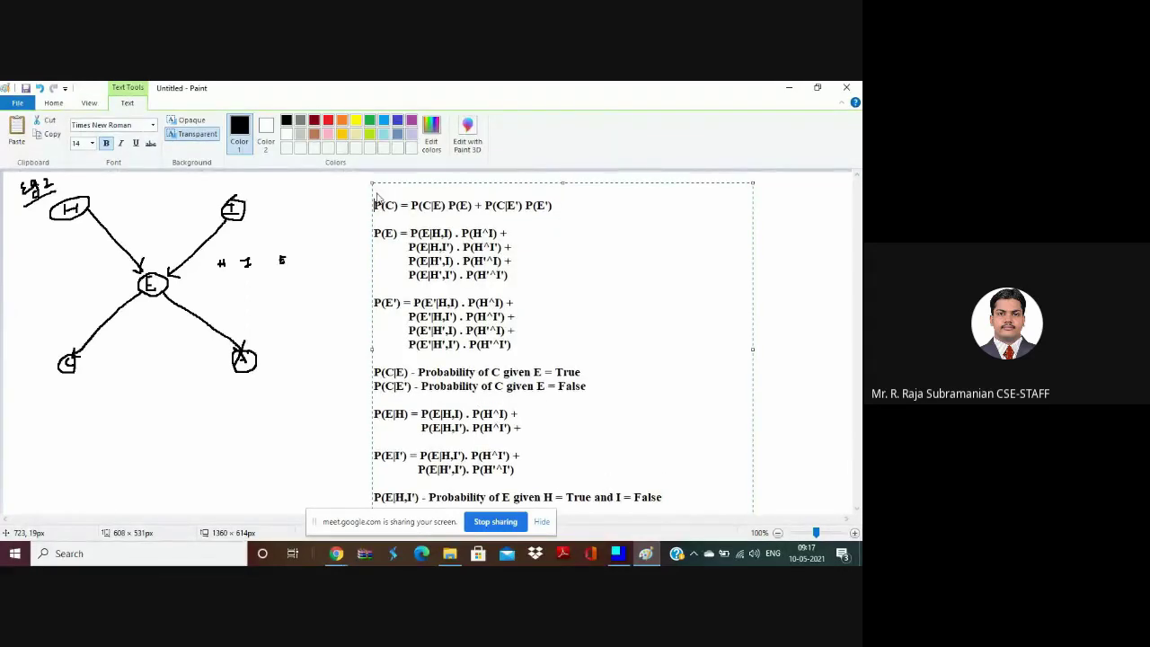
pyautogui.press('Up')
# Add the heading "Different Formala Scenarios" on the empty line above the P(C) equation.
pyautogui.write('Different')
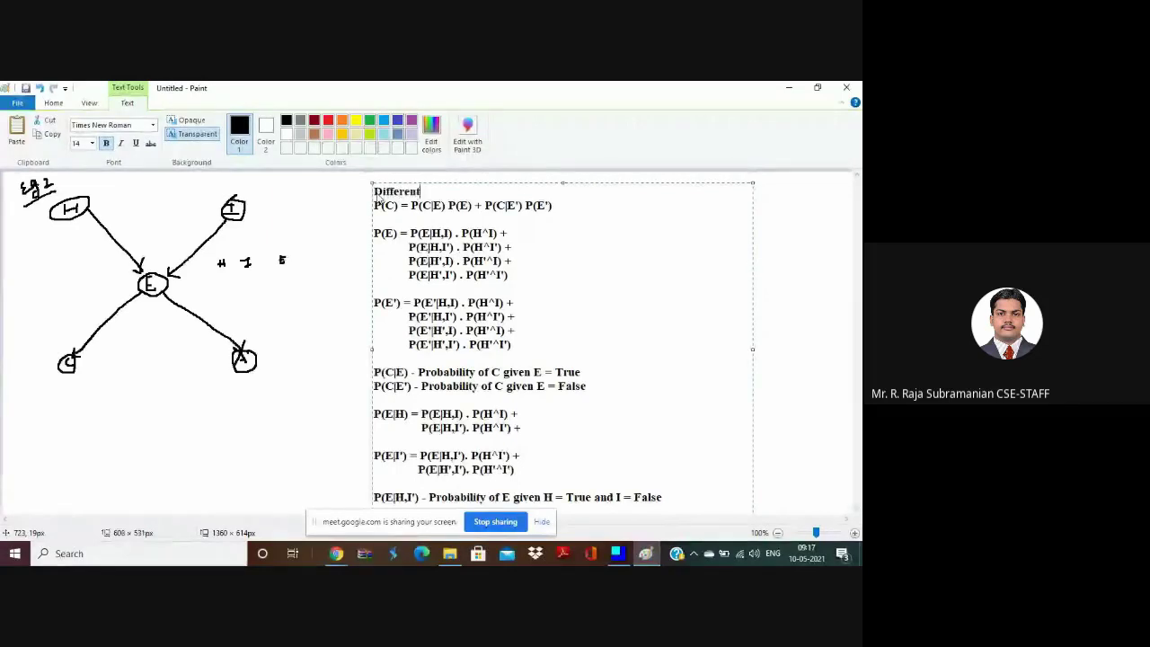
pyautogui.write(' Formulas')
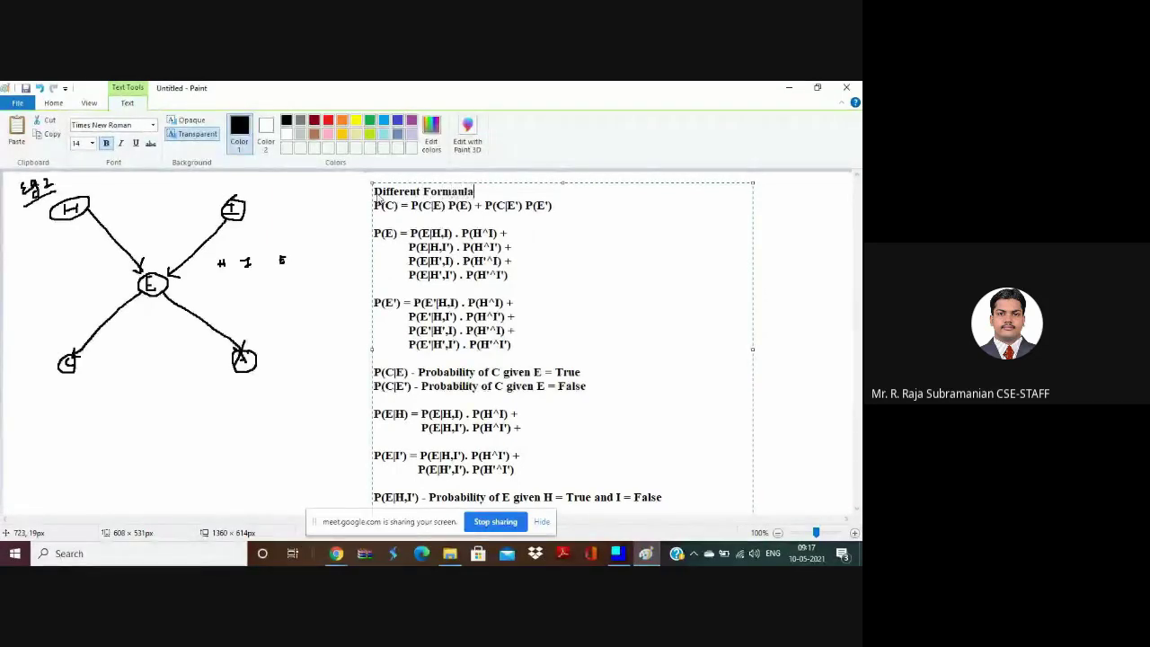
pyautogui.press('BackSpace')
pyautogui.press('BackSpace')
pyautogui.press('BackSpace')
pyautogui.press('BackSpace')
pyautogui.write('ala')
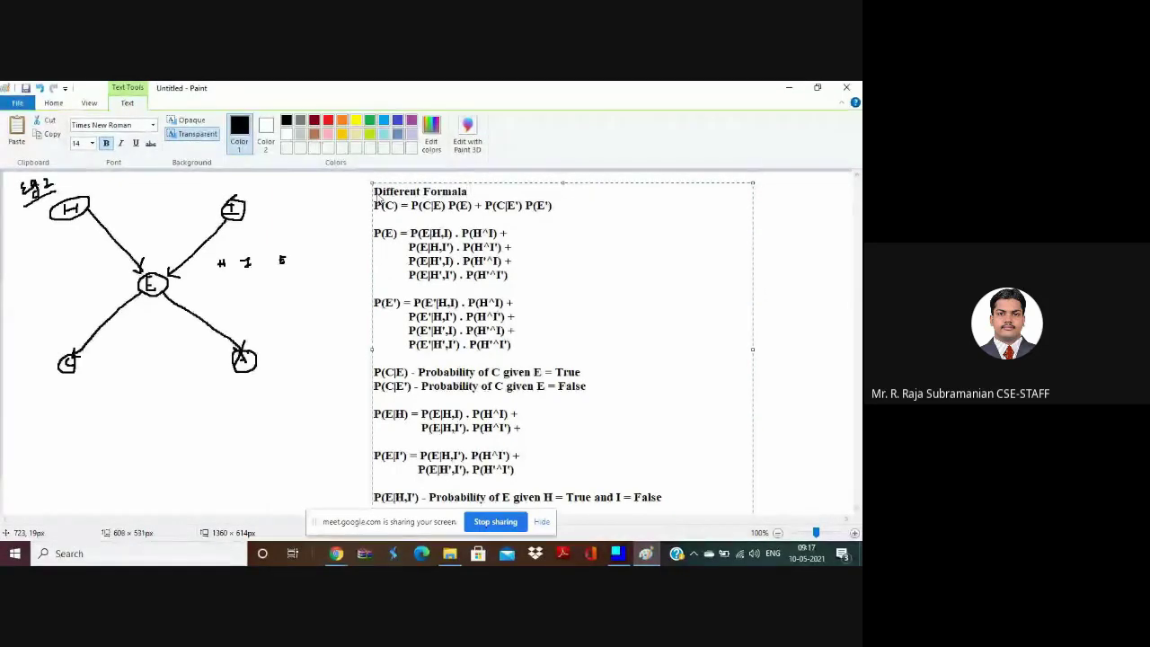
pyautogui.write(' Scenarios')
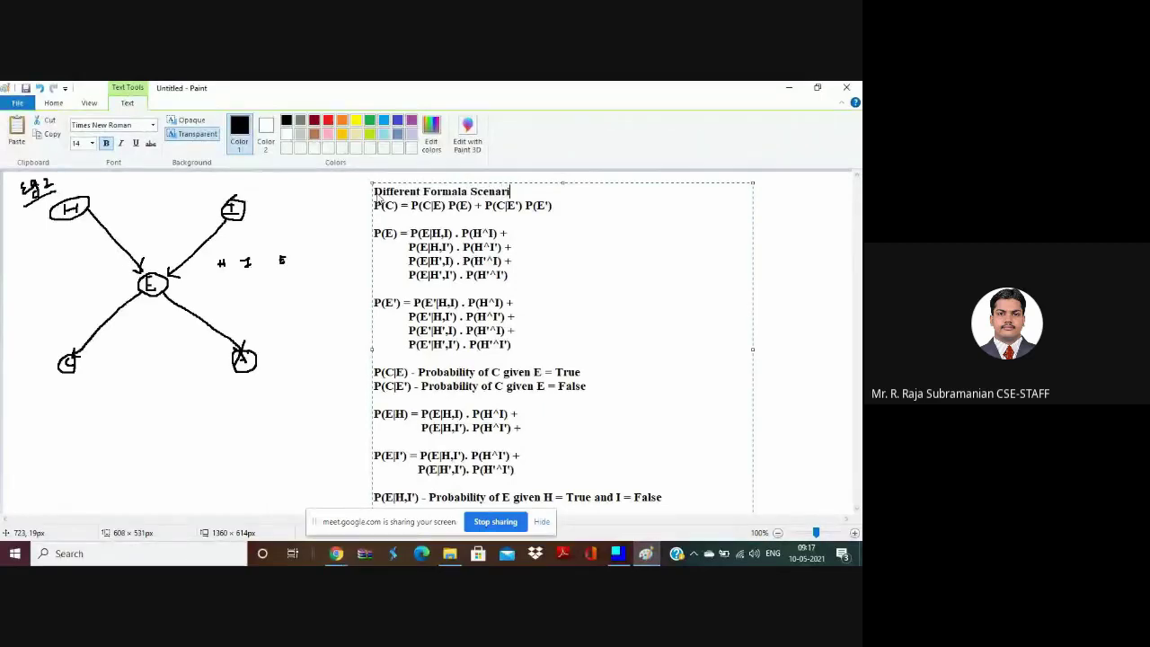
# Underline the whole "Different Formala Scenarios" heading and colour it indigo blue.
pyautogui.hotkey('shift', 'Left')
pyautogui.hotkey('shift', 'Left')
pyautogui.hotkey('shift', 'Left')
pyautogui.hotkey('shift', 'Left')
pyautogui.hotkey('shift', 'Left')
pyautogui.hotkey('shift', 'Left')
pyautogui.hotkey('shift', 'Left')
pyautogui.hotkey('shift', 'Left')
pyautogui.hotkey('shift', 'Left')
pyautogui.hotkey('shift', 'Left')
pyautogui.hotkey('shift', 'Left')
pyautogui.hotkey('shift', 'Left')
pyautogui.hotkey('shift', 'Left')
pyautogui.hotkey('shift', 'Left')
pyautogui.hotkey('shift', 'Left')
pyautogui.hotkey('shift', 'Left')
pyautogui.hotkey('shift', 'Left')
pyautogui.hotkey('shift', 'Left')
pyautogui.hotkey('shift', 'Left')
pyautogui.hotkey('shift', 'Left')
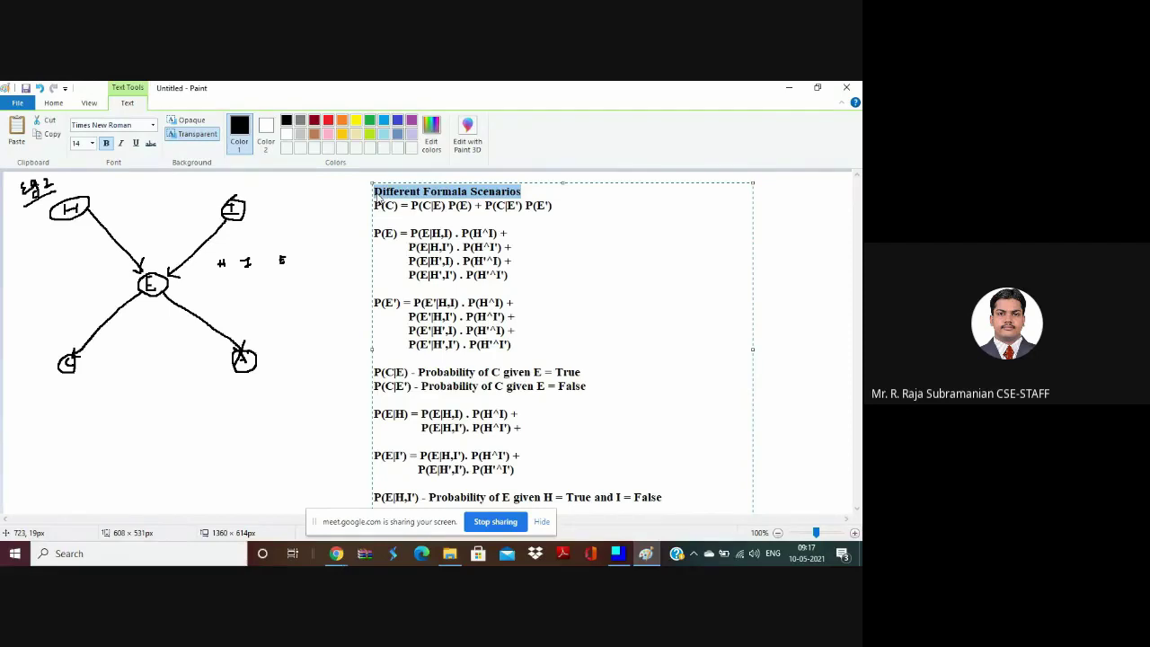
pyautogui.click(135, 143)
pyautogui.click(402, 124)
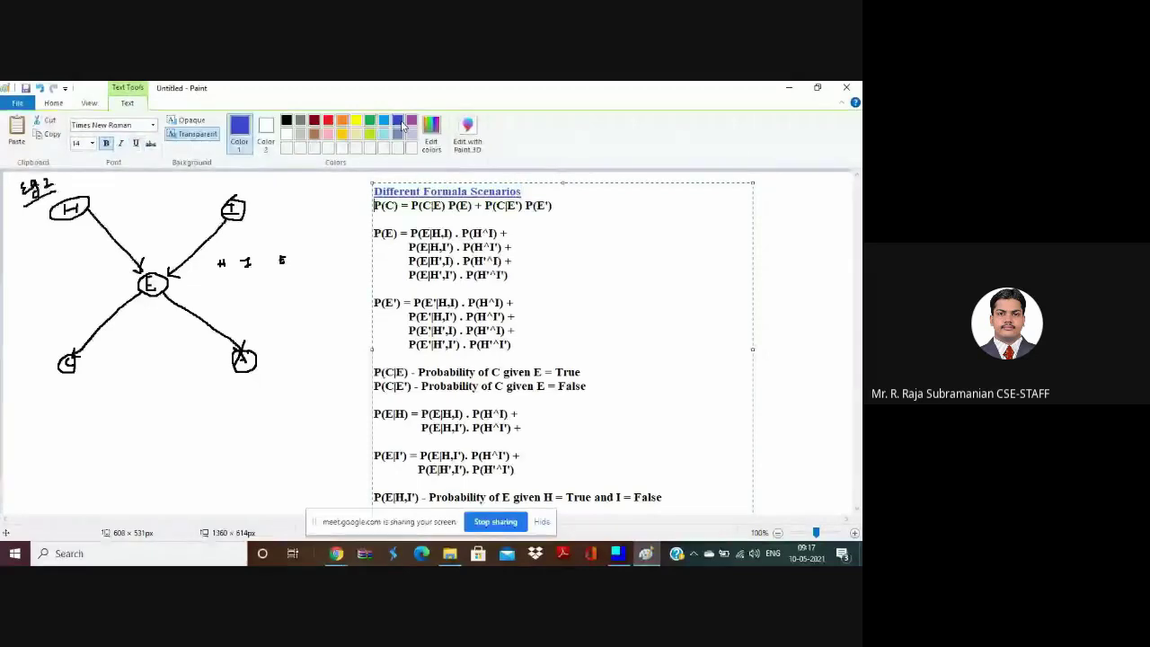
# Colour all equations and notes below the heading dark red and commit the text to the canvas.
pyautogui.hotkey('shift', 'Down')
pyautogui.hotkey('shift', 'Down')
pyautogui.hotkey('shift', 'Down')
pyautogui.hotkey('shift', 'Down')
pyautogui.hotkey('shift', 'Down')
pyautogui.hotkey('shift', 'Down')
pyautogui.hotkey('shift', 'Down')
pyautogui.hotkey('shift', 'Down')
pyautogui.hotkey('shift', 'Down')
pyautogui.hotkey('shift', 'Down')
pyautogui.hotkey('shift', 'Down')
pyautogui.hotkey('shift', 'Down')
pyautogui.hotkey('shift', 'Down')
pyautogui.hotkey('shift', 'Down')
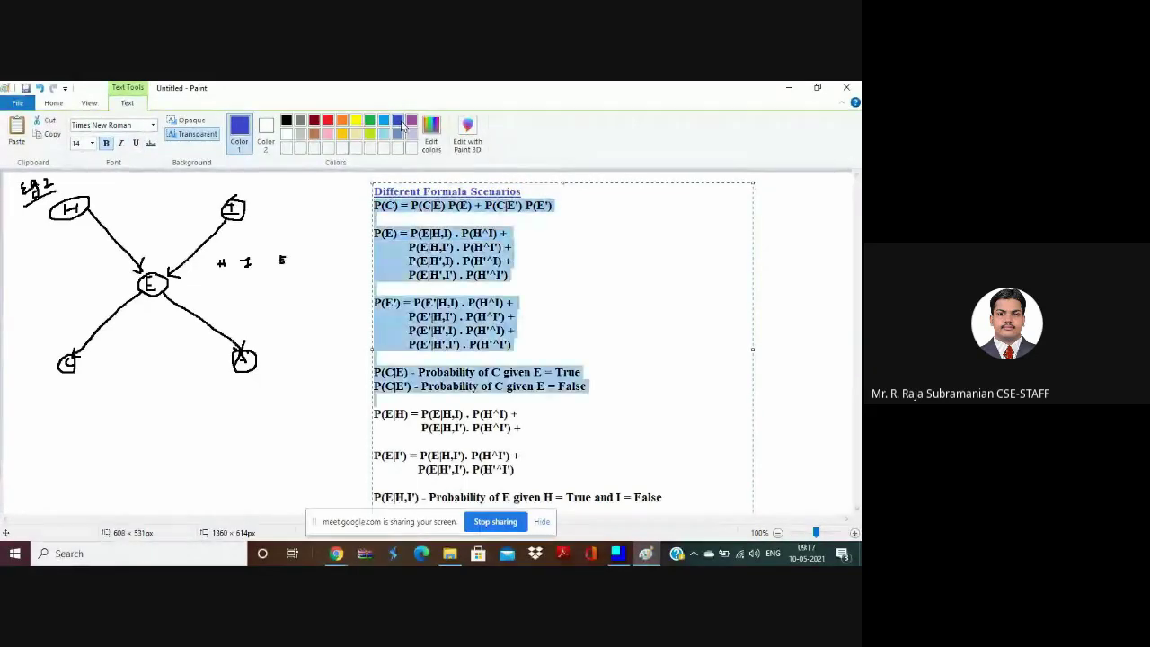
pyautogui.hotkey('shift', 'Down')
pyautogui.hotkey('shift', 'Down')
pyautogui.hotkey('shift', 'Down')
pyautogui.hotkey('shift', 'Down')
pyautogui.hotkey('shift', 'Down')
pyautogui.hotkey('shift', 'Down')
pyautogui.hotkey('shift', 'Down')
pyautogui.hotkey('shift', 'Down')
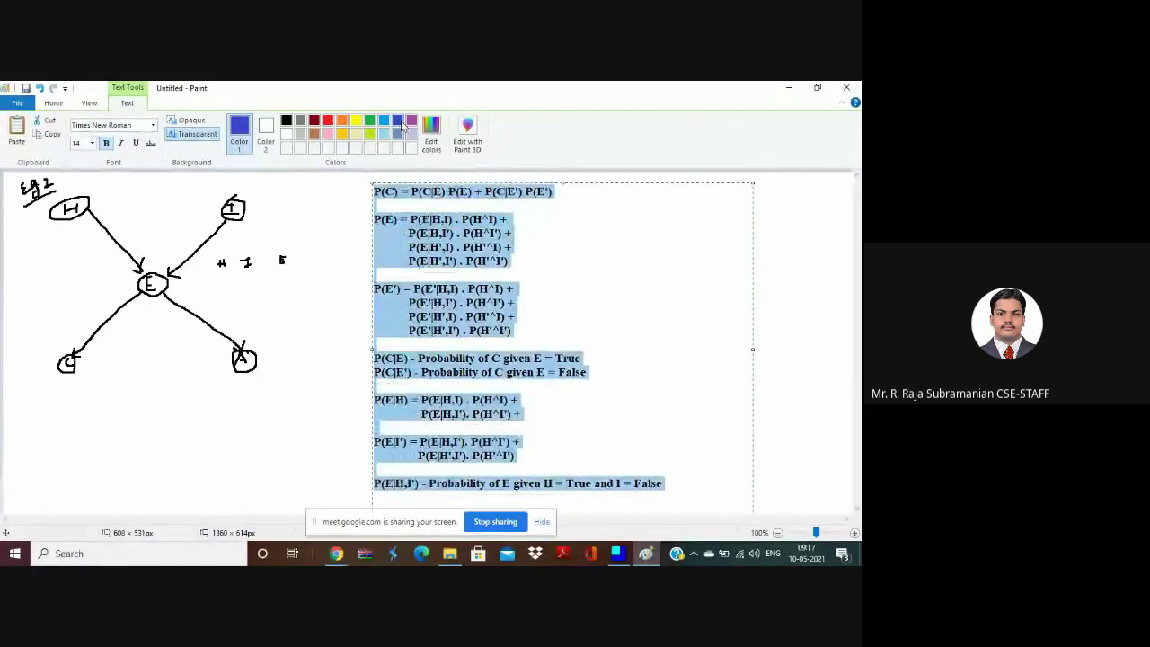
pyautogui.click(317, 122)
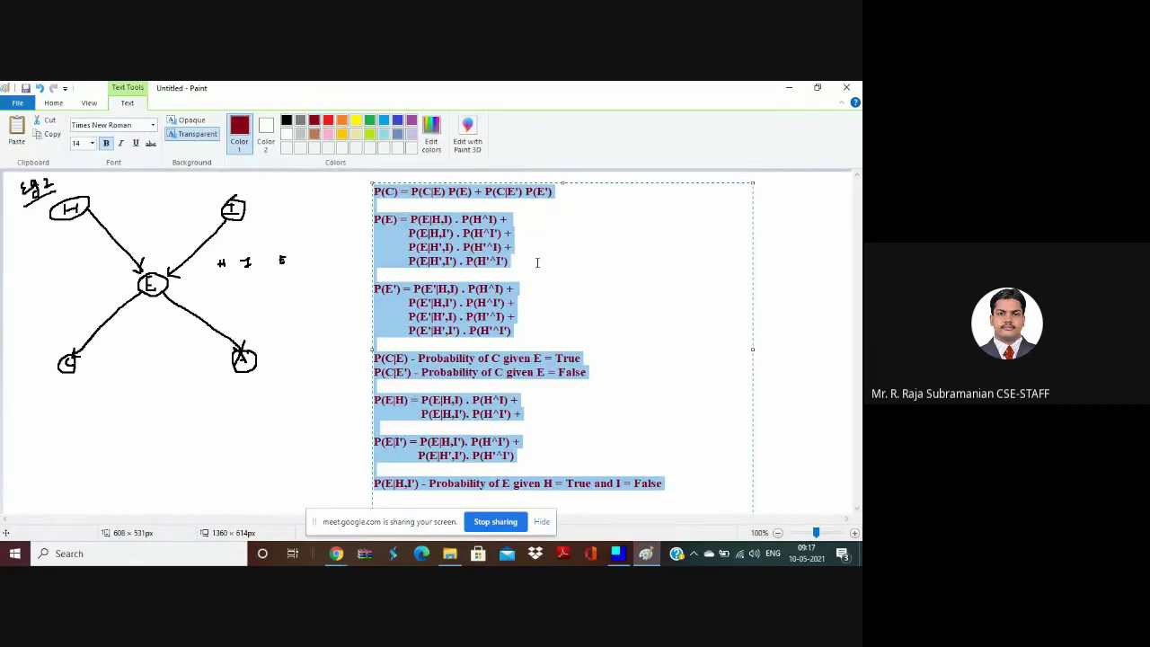
pyautogui.hotkey('ctrl', 'Home')
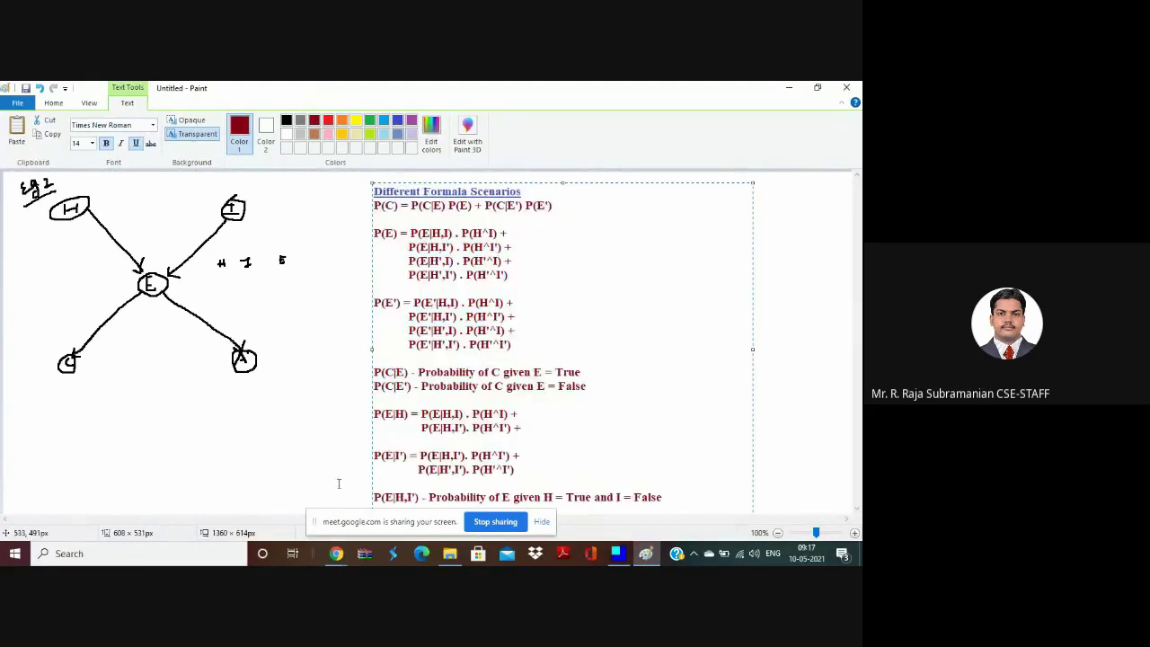
pyautogui.click(225, 444)
pyautogui.click(226, 441)
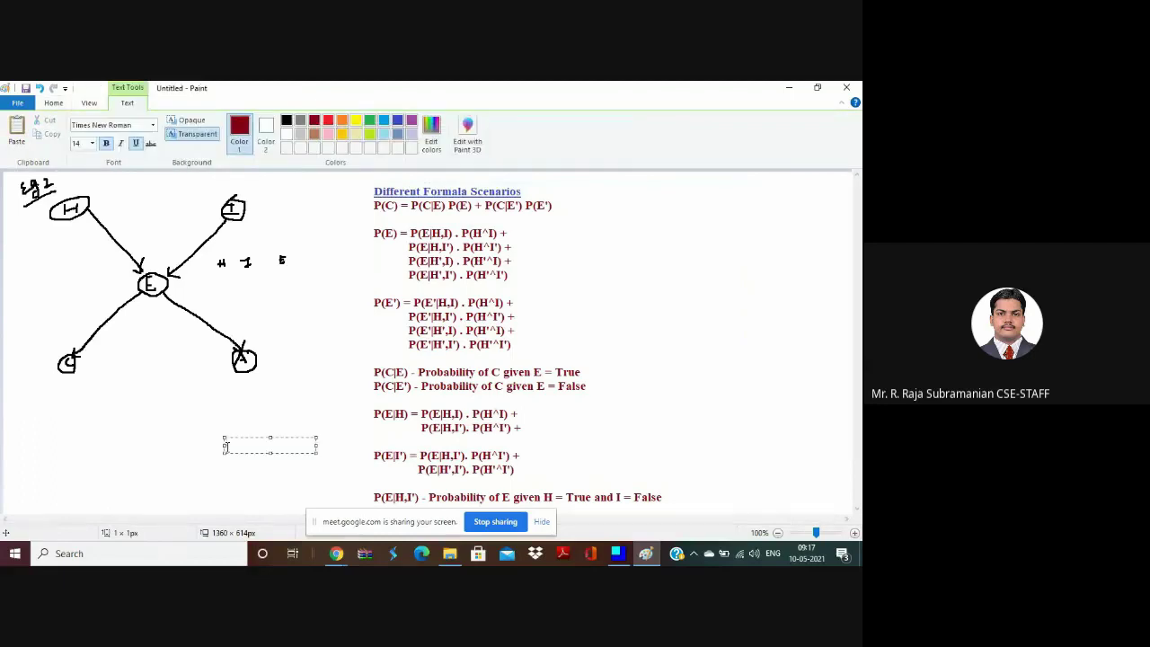
pyautogui.click(835, 387)
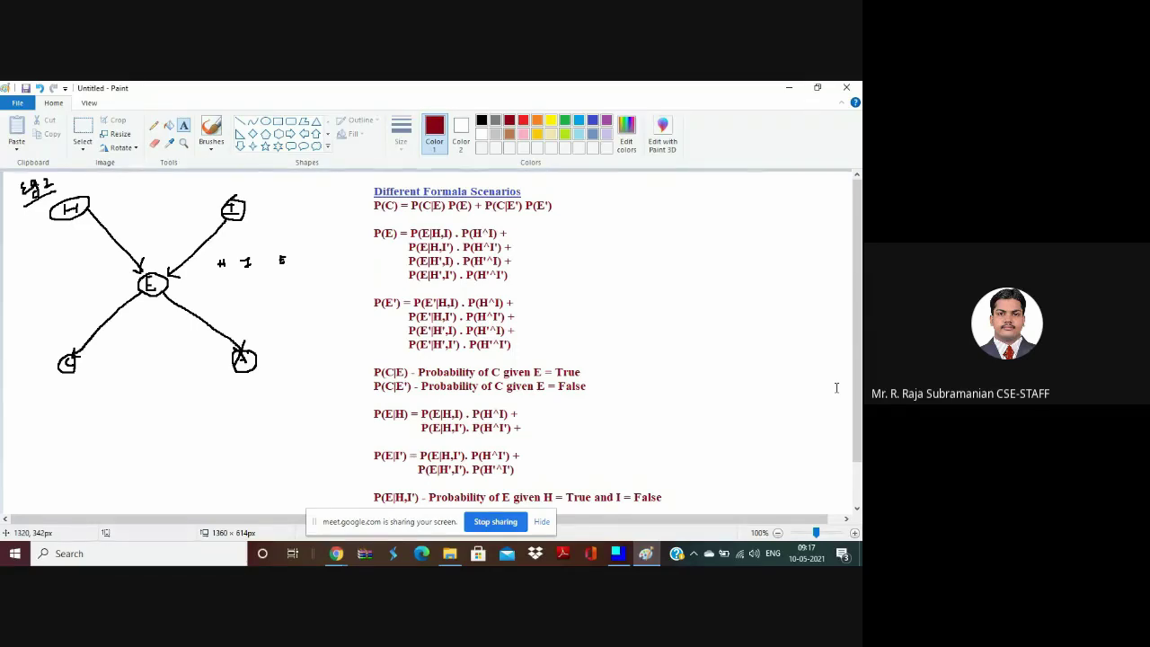
# Switch to Chrome and bring up the open Norsys page for downloading the Netica application.
pyautogui.click(364, 554)
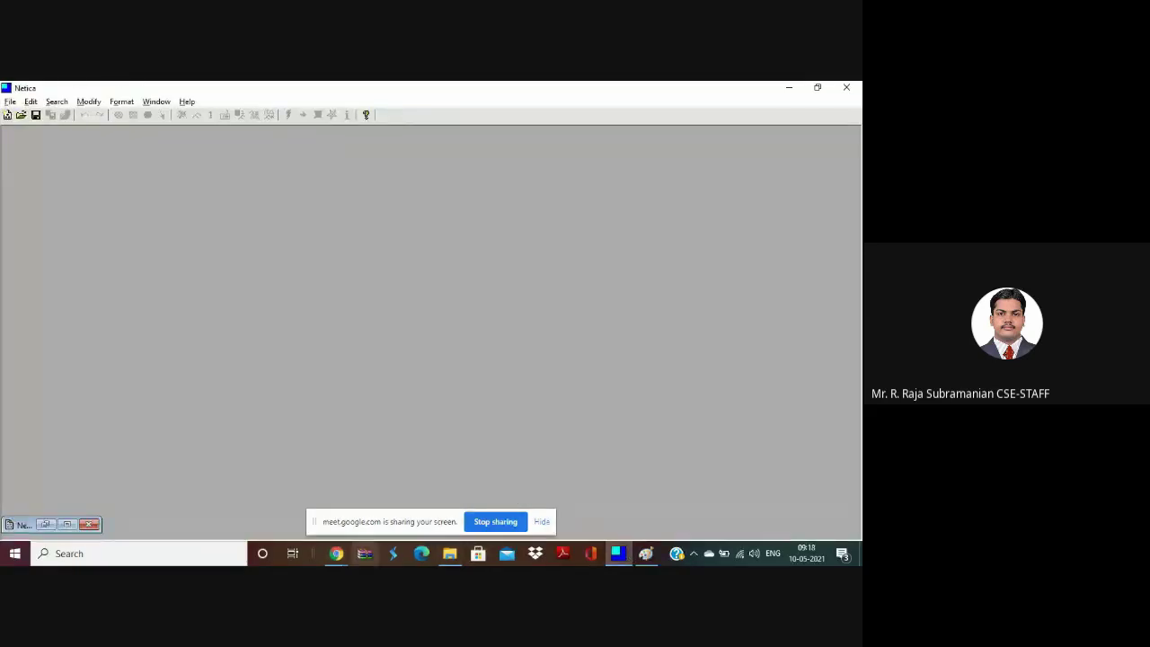
pyautogui.click(336, 553)
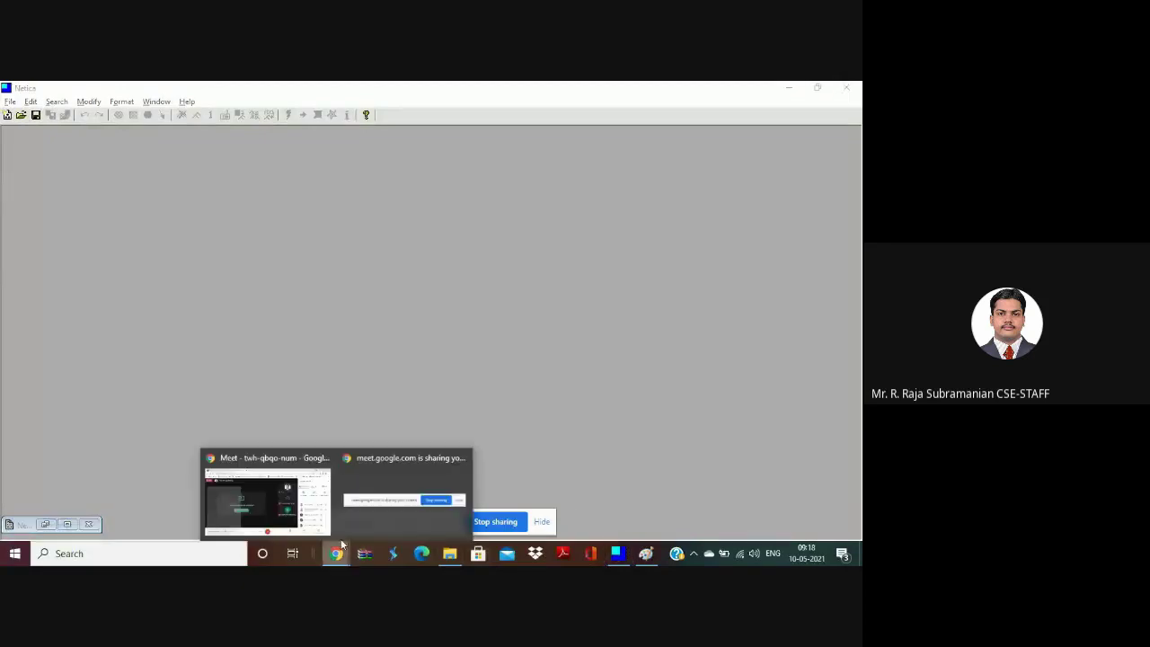
pyautogui.click(302, 479)
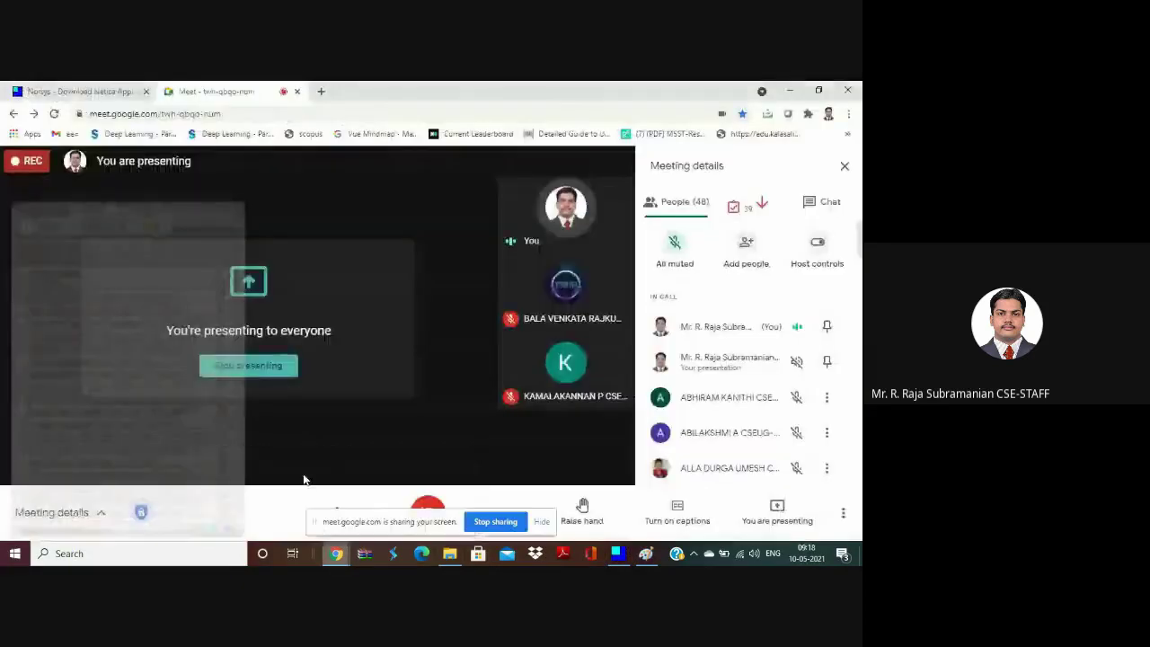
pyautogui.click(94, 91)
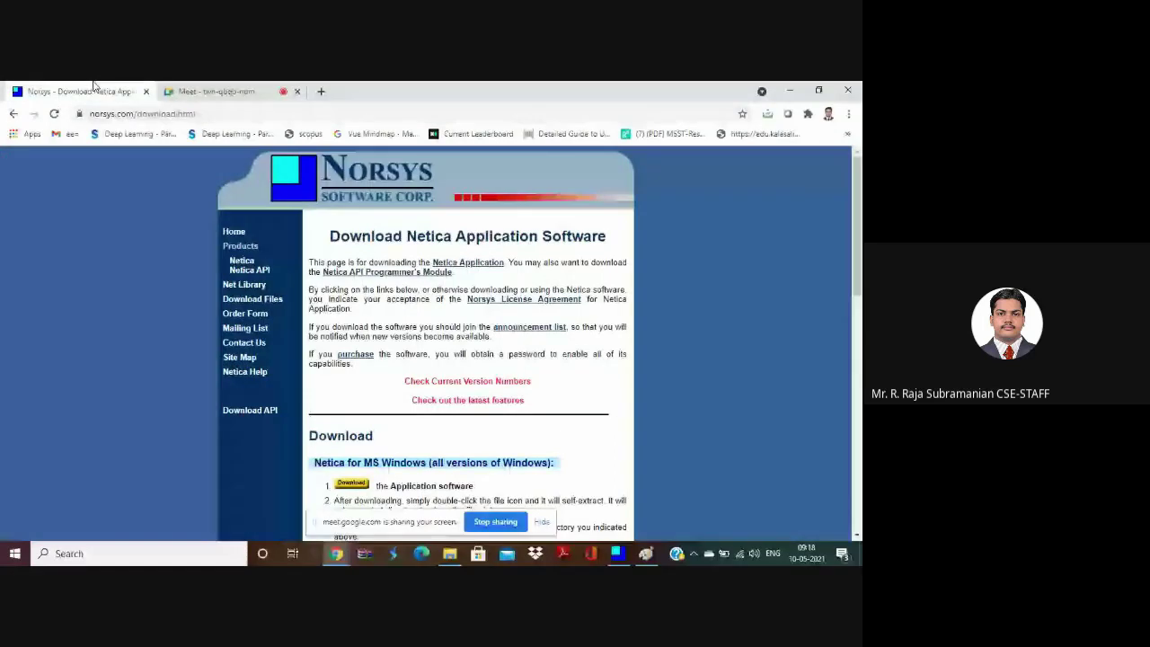
# Open Google in a new browser tab and search for "download netica software for windows".
pyautogui.click(320, 91)
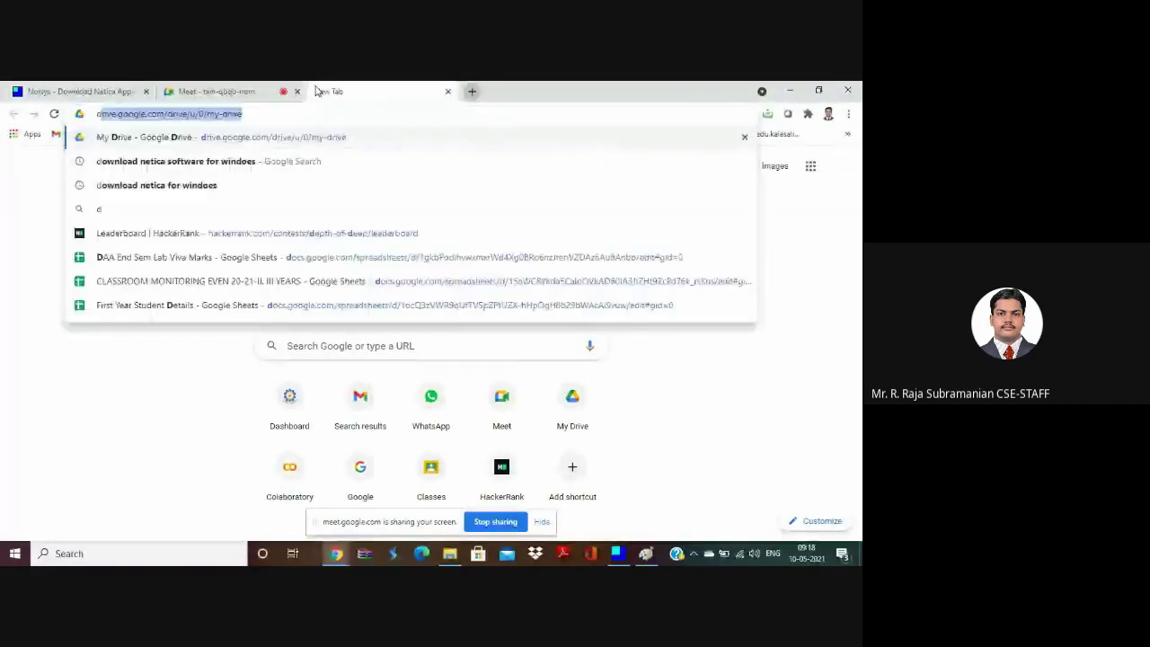
pyautogui.write('goo')
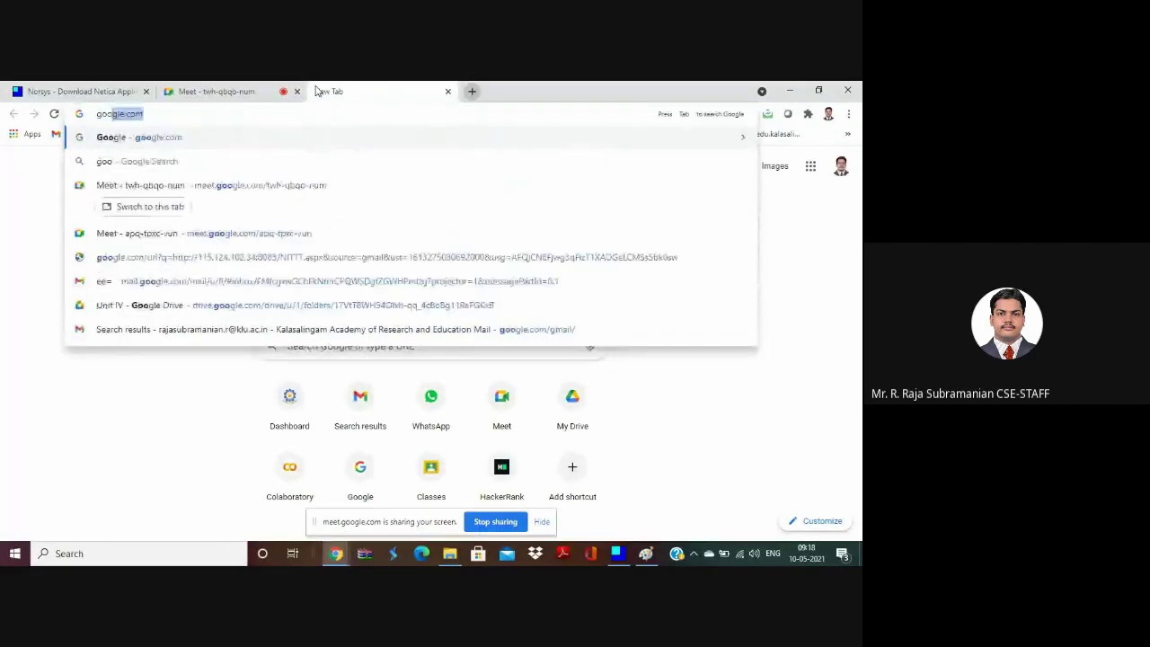
pyautogui.press('Return')
pyautogui.write('Do')
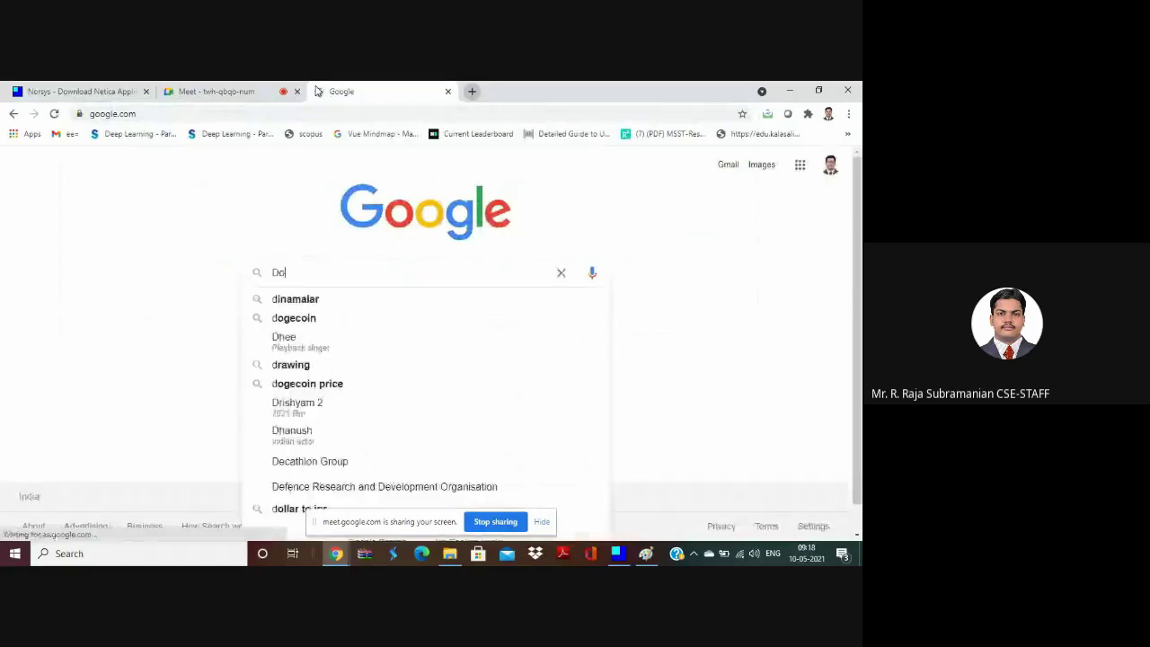
pyautogui.write('wnload netica w')
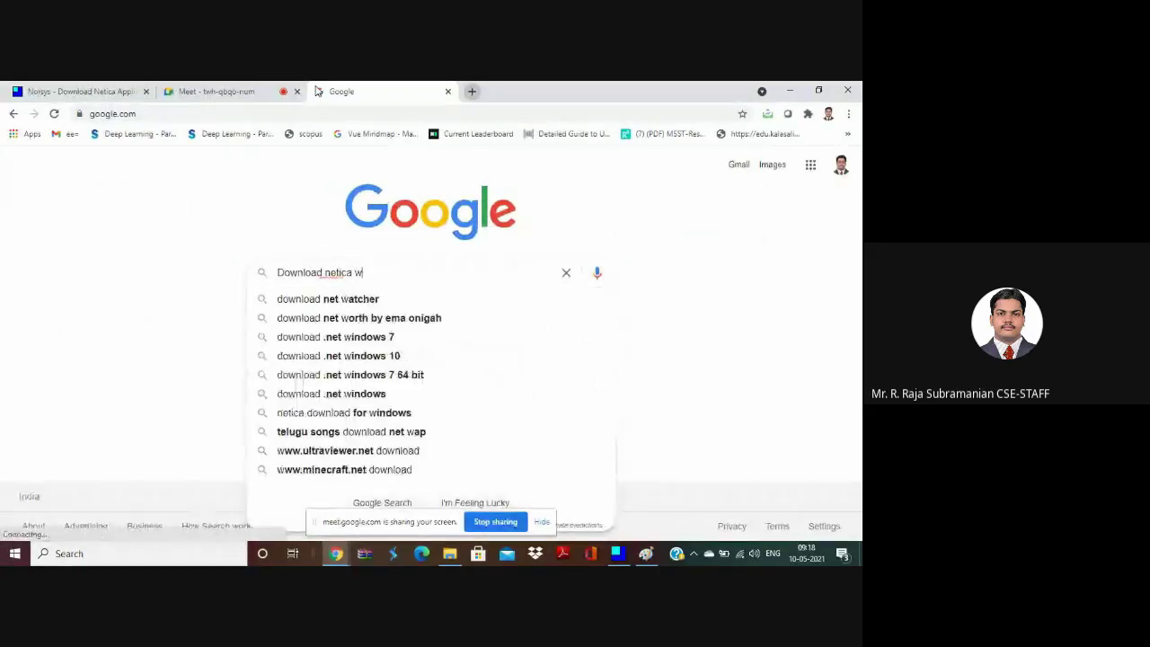
pyautogui.press('BackSpace')
pyautogui.write('software for Win')
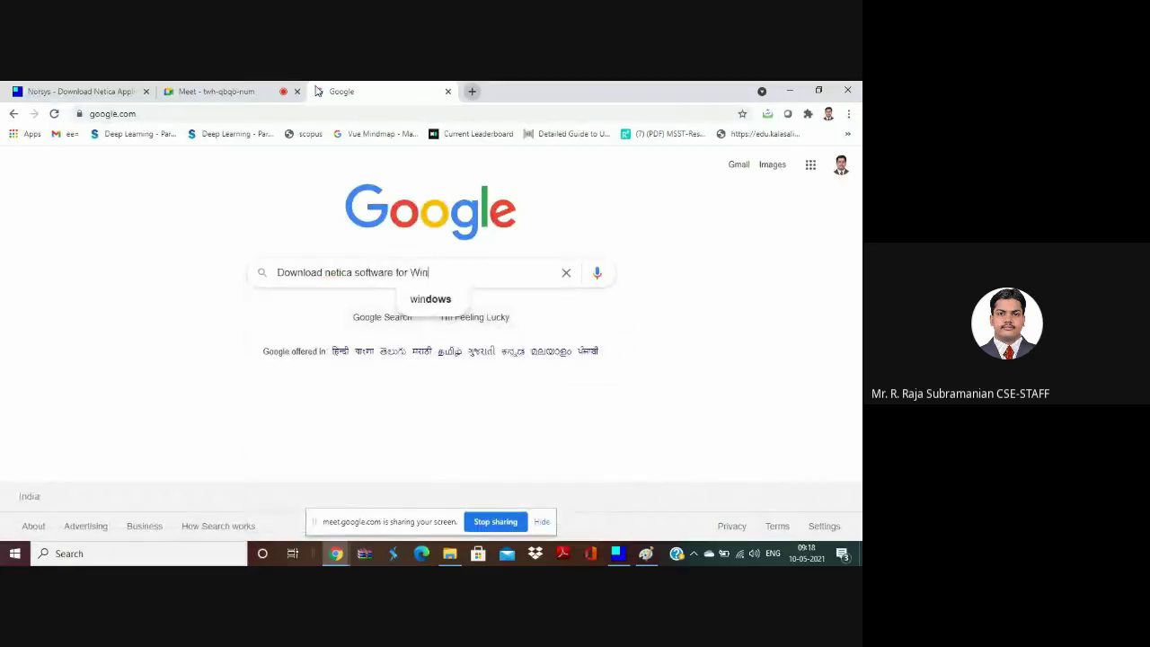
pyautogui.press('Down')
pyautogui.press('Return')
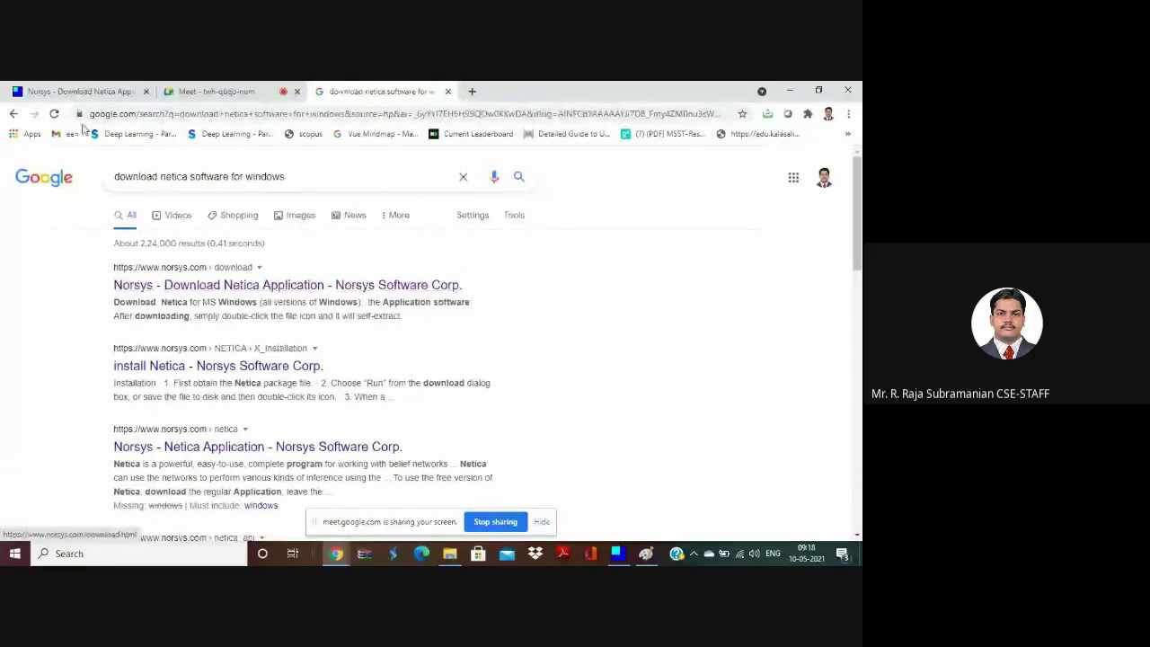
# Open the Norsys Netica download page from the search results and examine its Netica for MS Windows download section and page address.
pyautogui.click(249, 291)
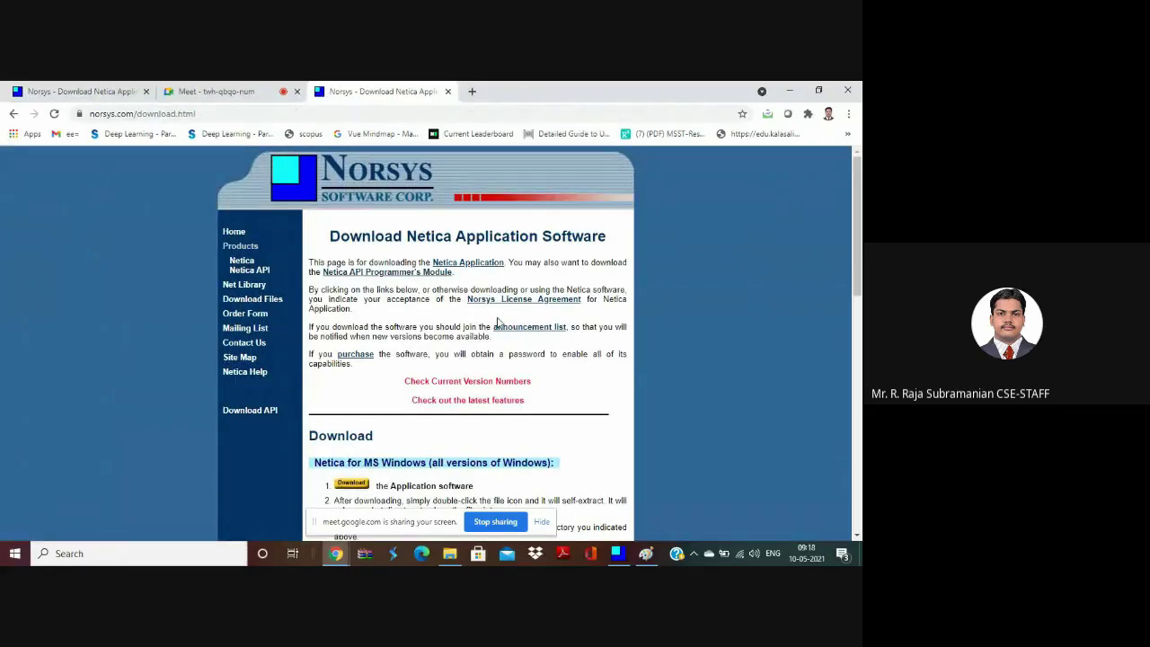
pyautogui.scroll(-1, 498, 321)
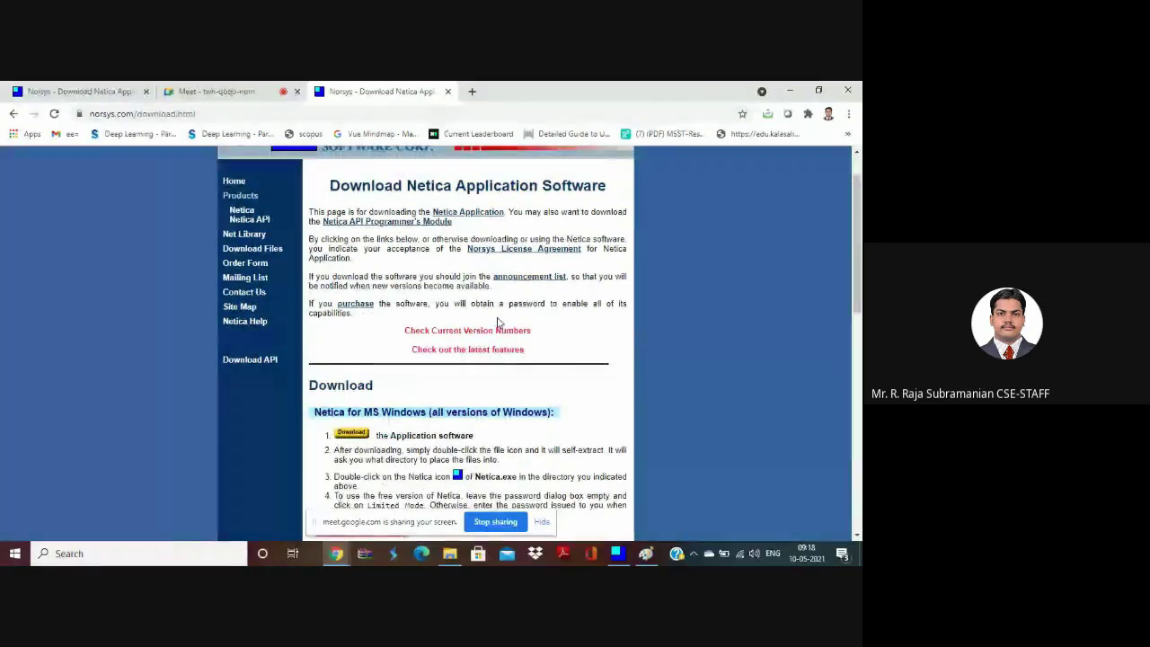
pyautogui.scroll(-1, 498, 322)
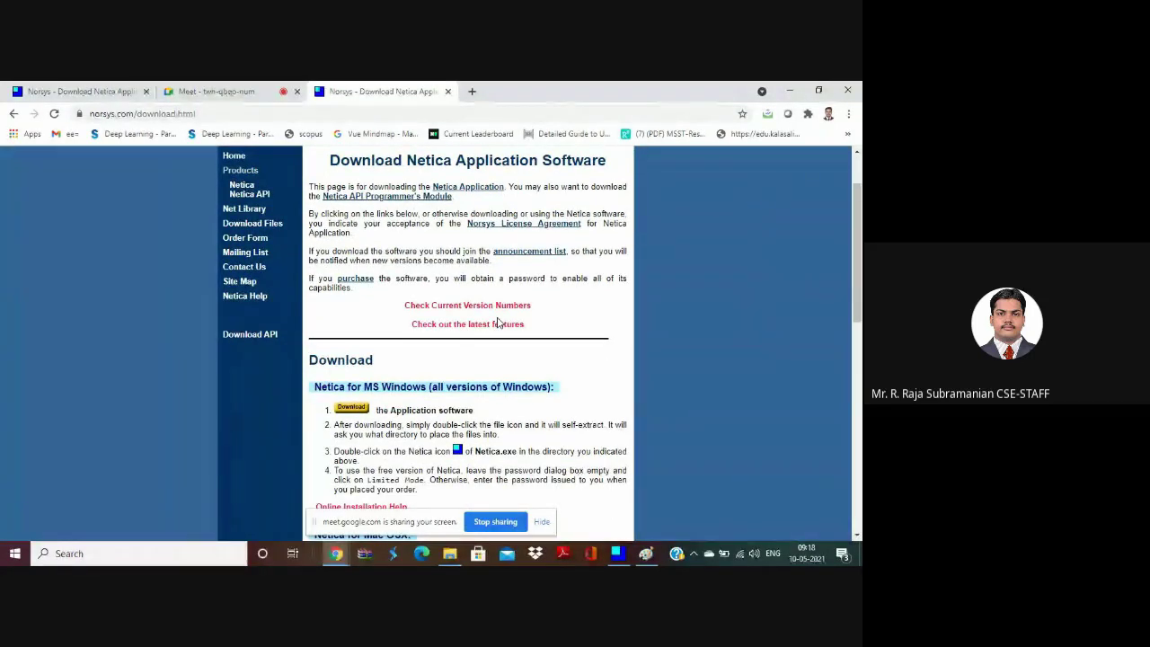
pyautogui.scroll(1, 497, 322)
pyautogui.scroll(-1, 497, 322)
pyautogui.scroll(-3, 498, 321)
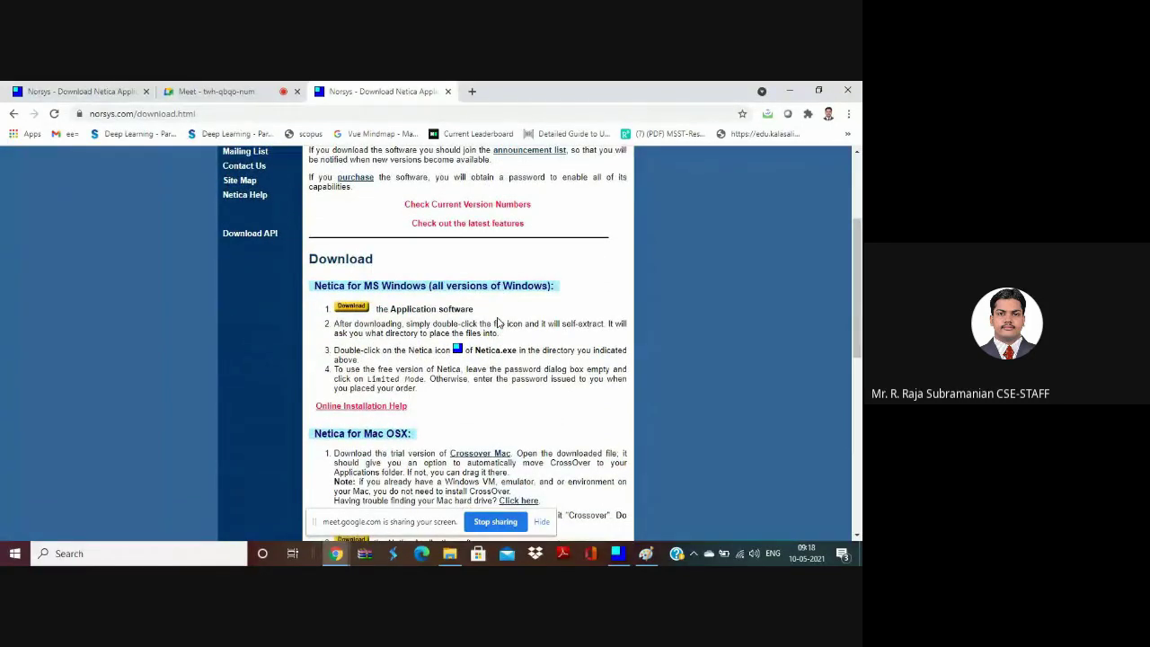
pyautogui.scroll(2, 498, 322)
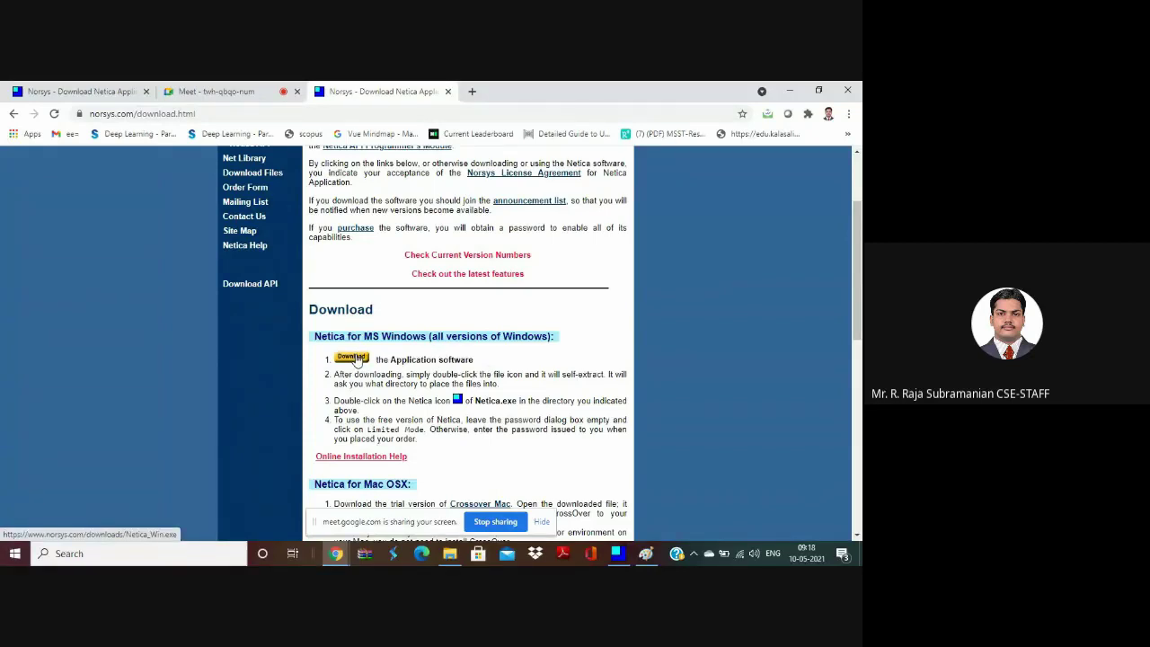
pyautogui.click(104, 113)
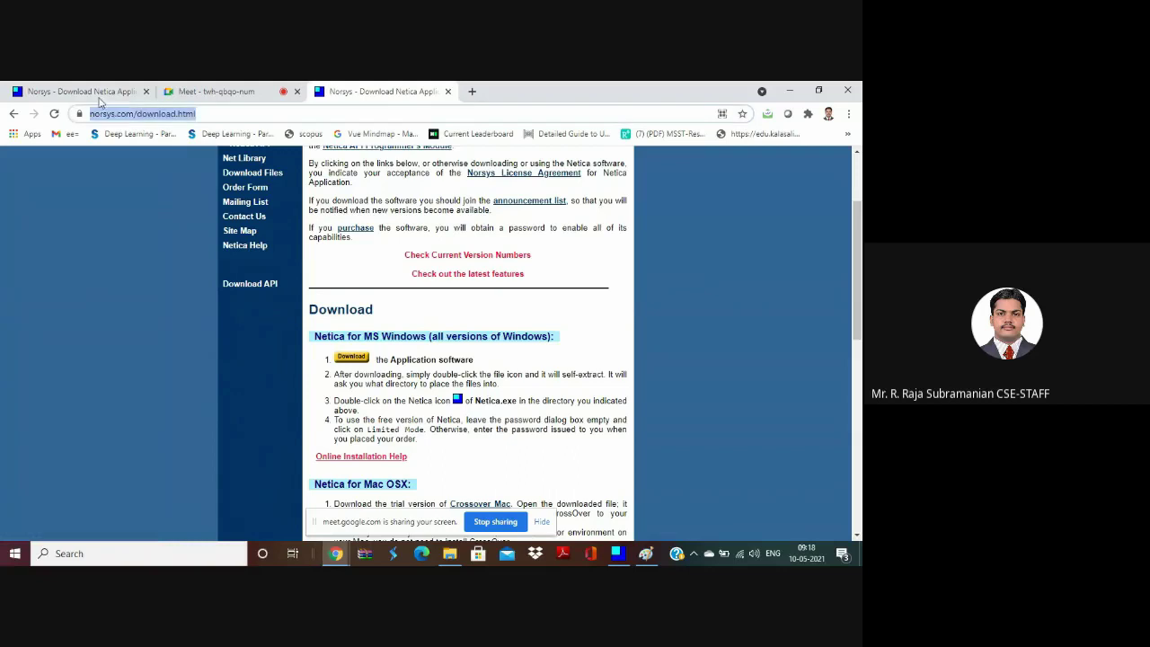
pyautogui.click(81, 91)
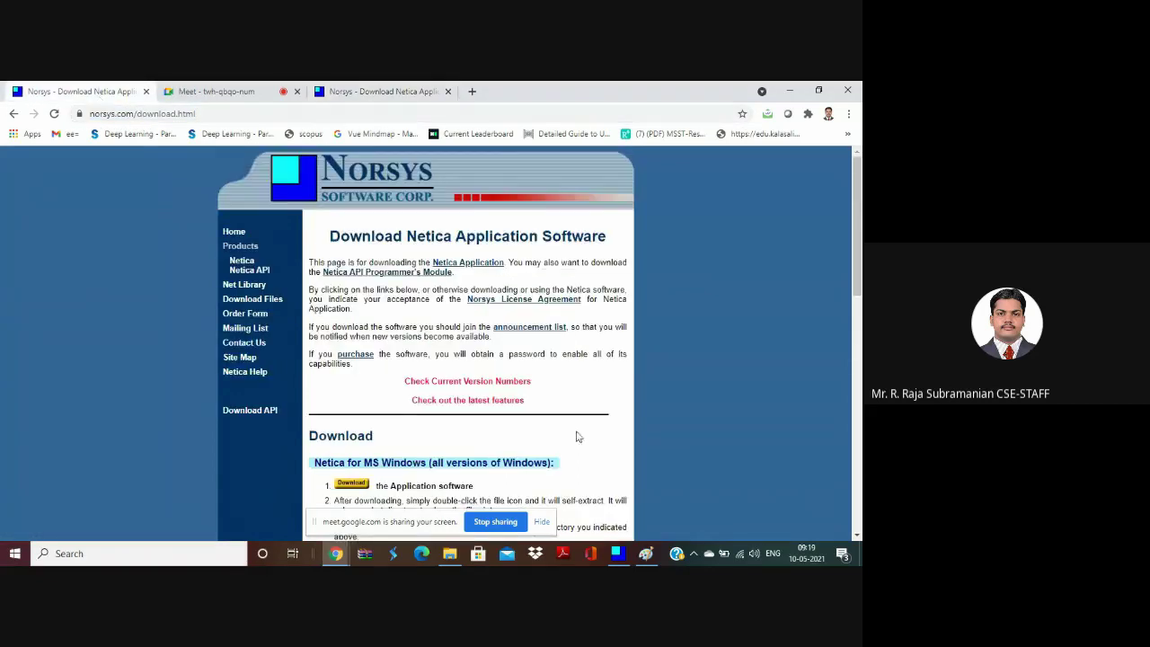
# Switch to Netica, create a new network and maximize its window.
pyautogui.click(618, 552)
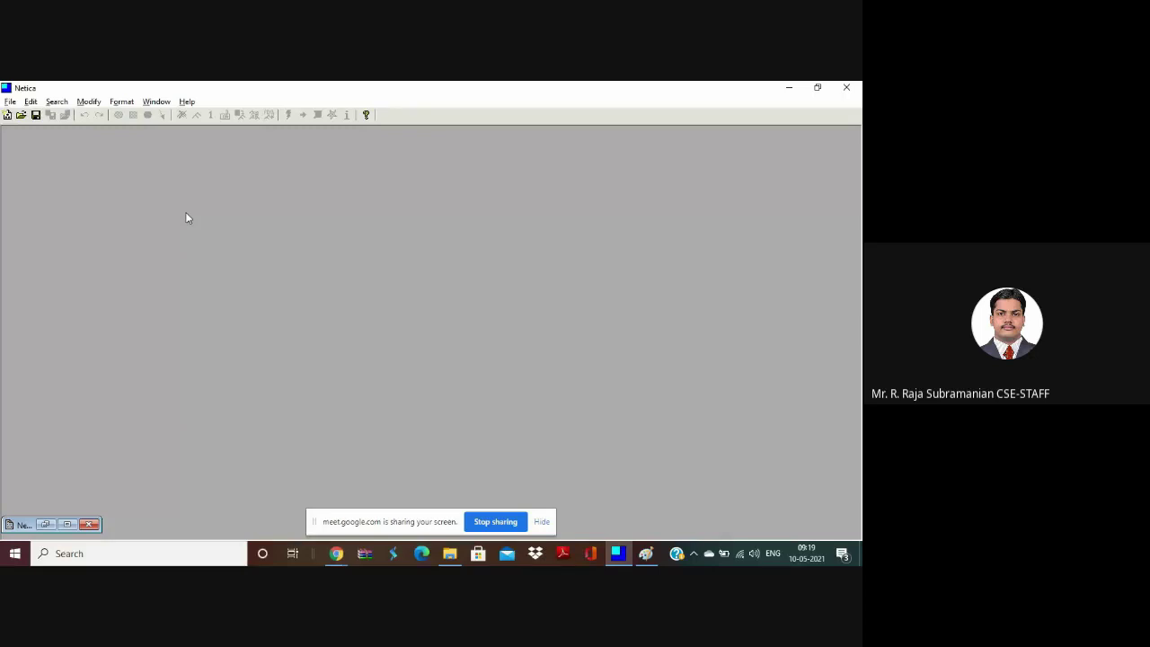
pyautogui.click(10, 103)
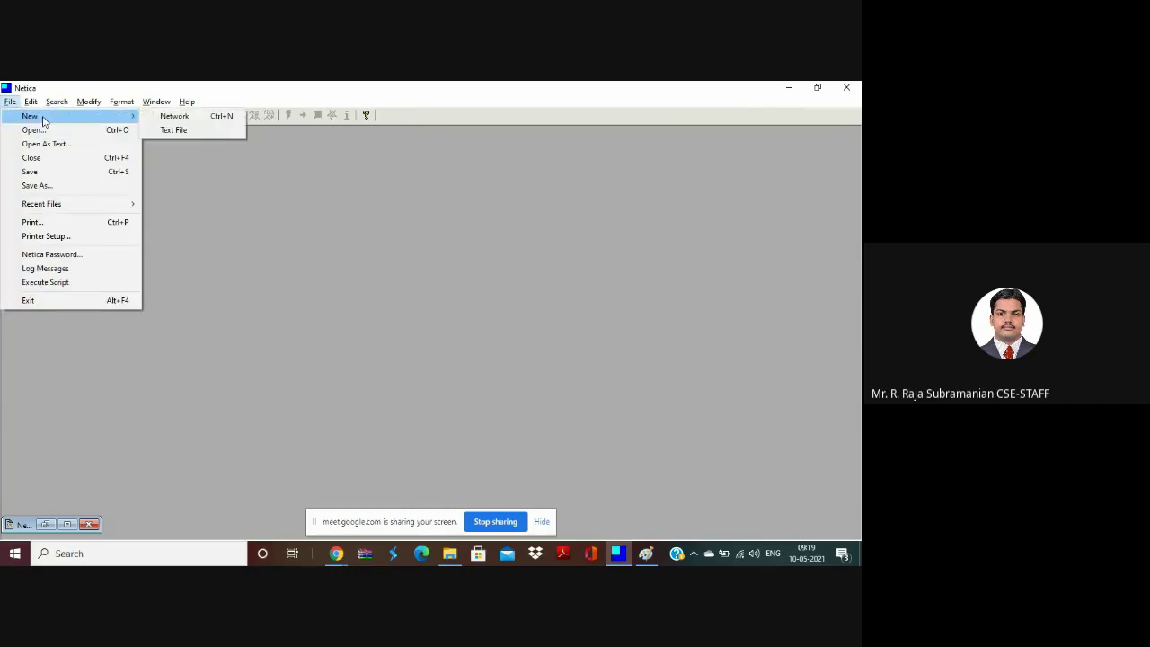
pyautogui.moveTo(123, 108)
pyautogui.moveTo(10, 102)
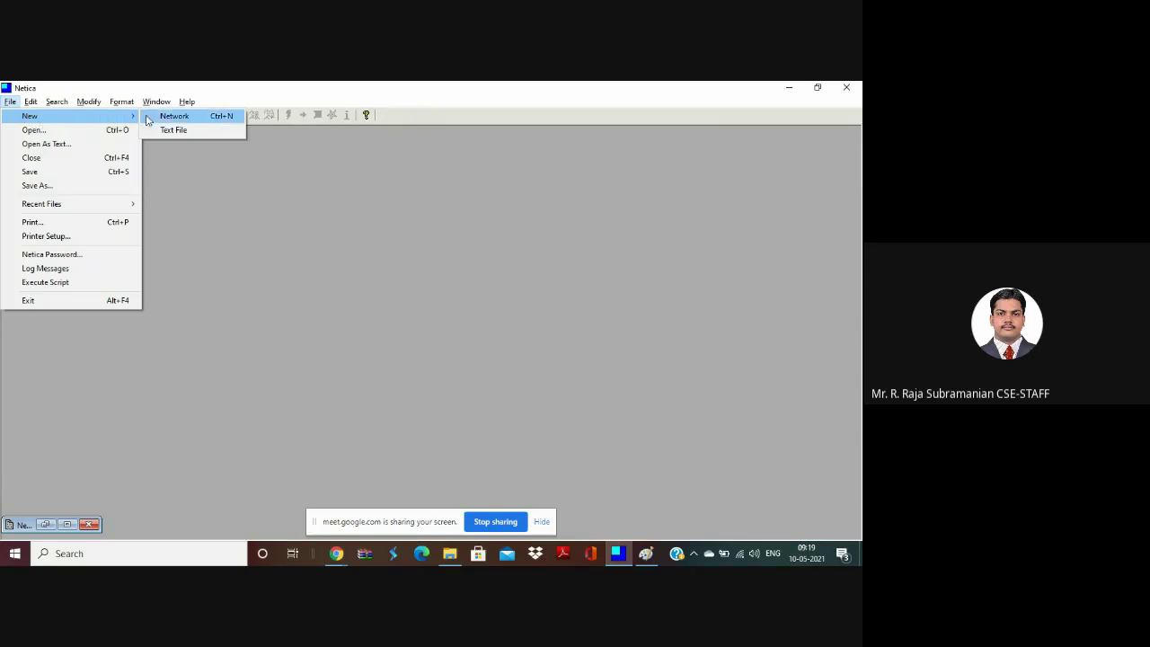
pyautogui.click(161, 116)
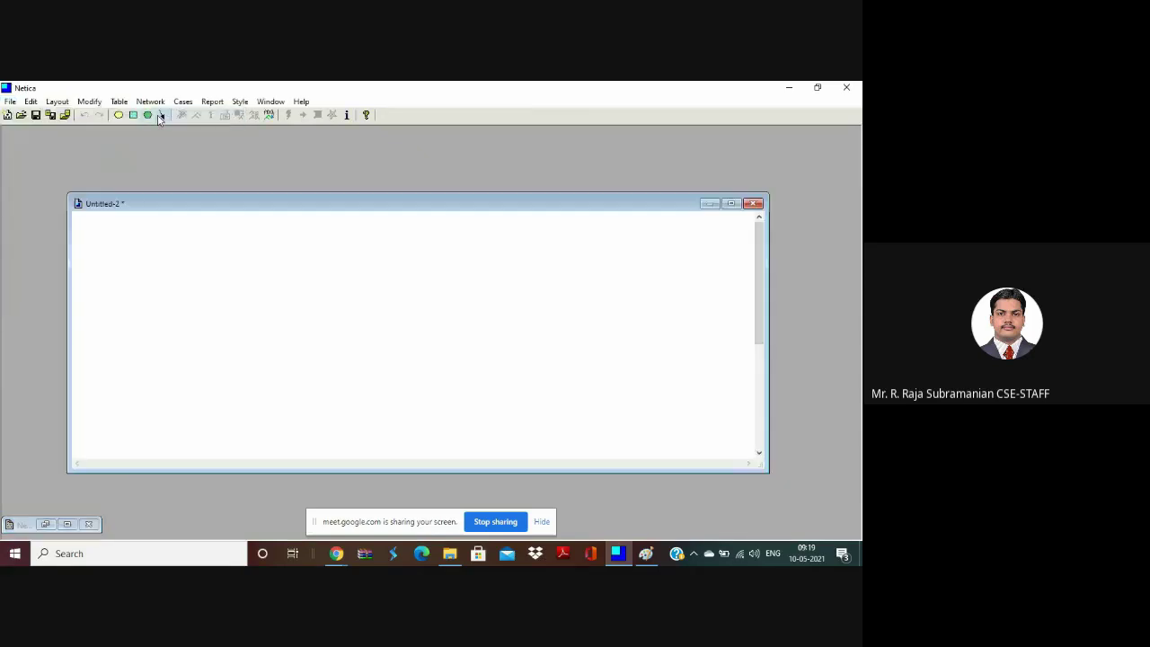
pyautogui.click(730, 203)
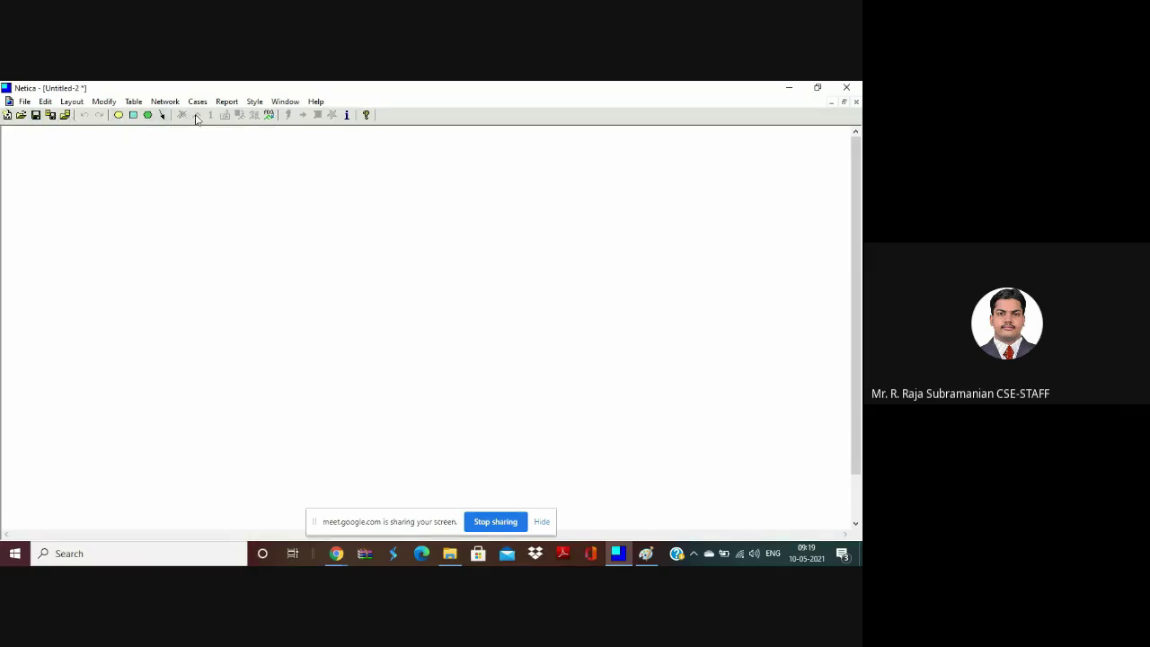
# Place three nature nodes on the blank network: two aligned side by side and a third centred below them.
pyautogui.click(118, 116)
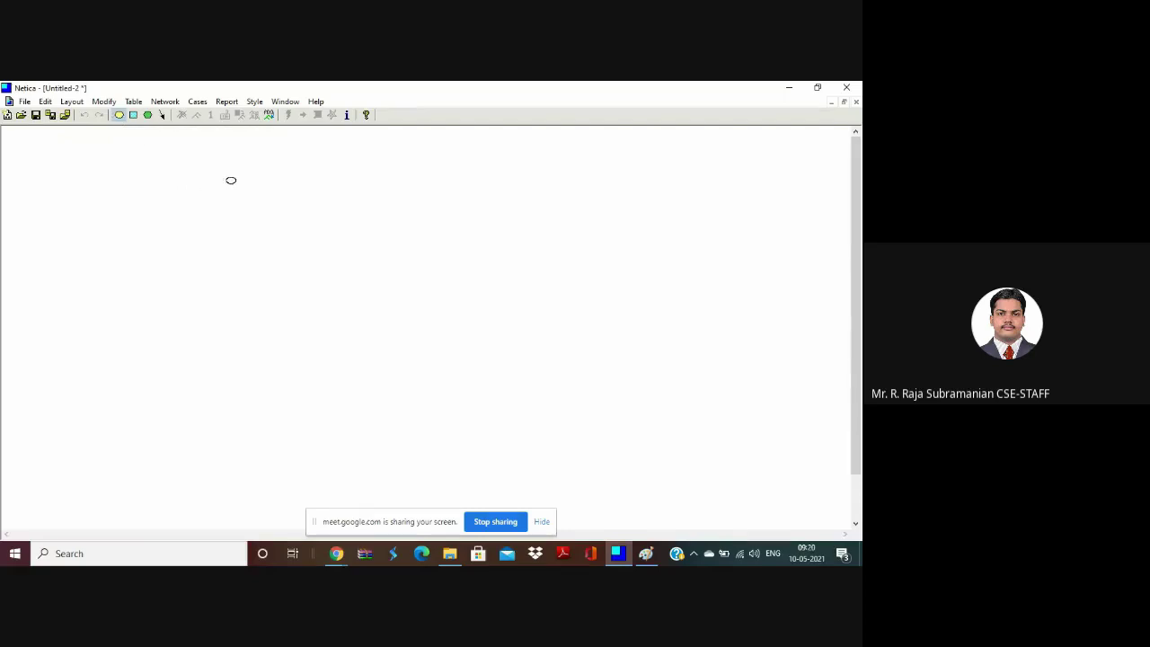
pyautogui.click(236, 181)
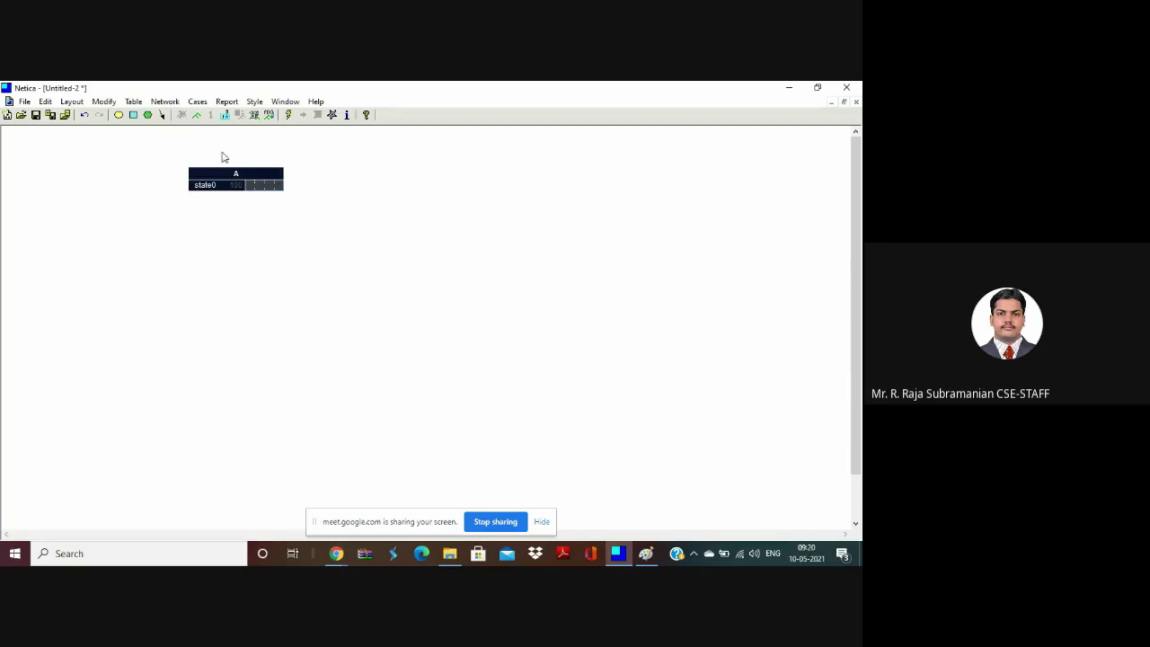
pyautogui.click(118, 115)
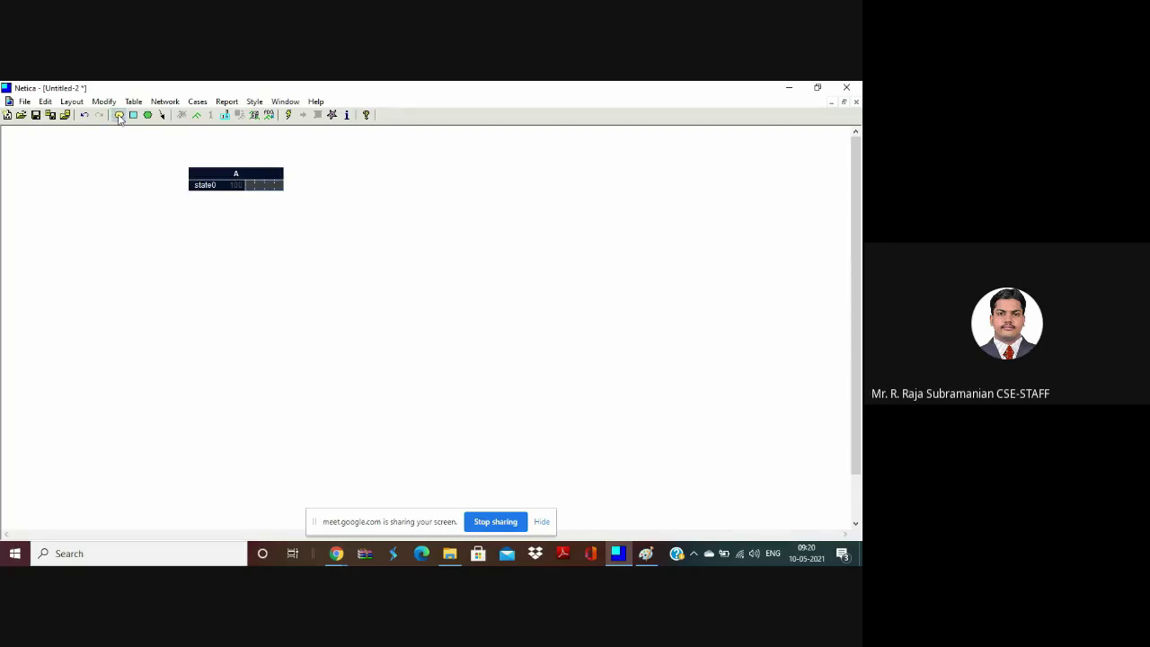
pyautogui.click(387, 175)
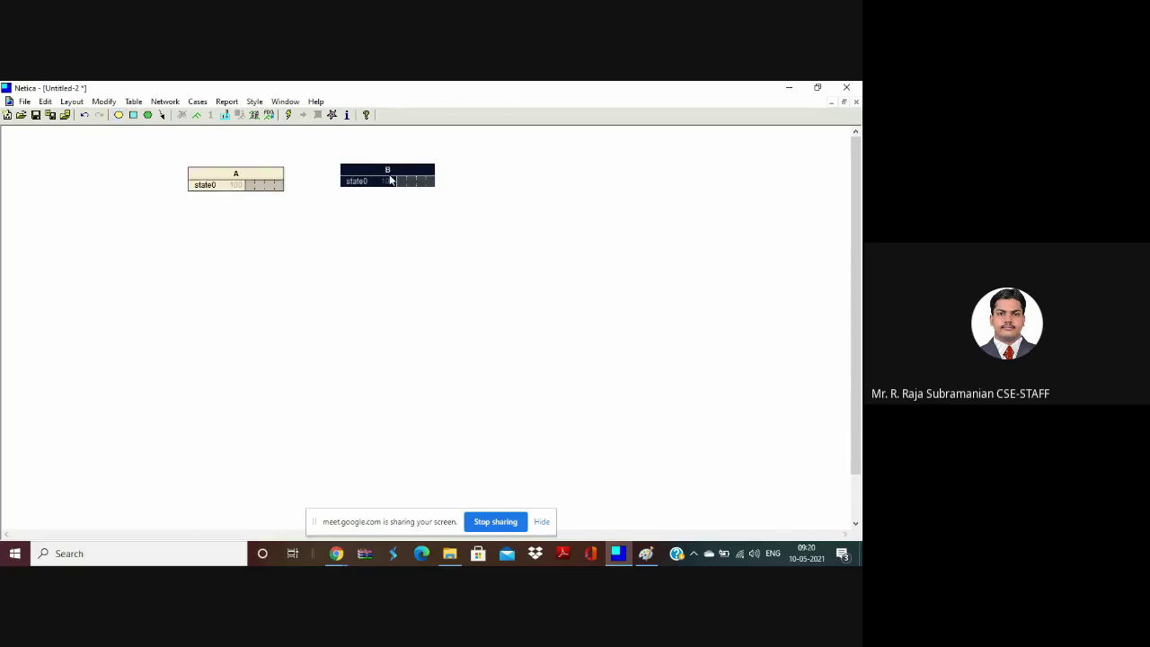
pyautogui.moveTo(390, 180); pyautogui.dragTo(400, 184)
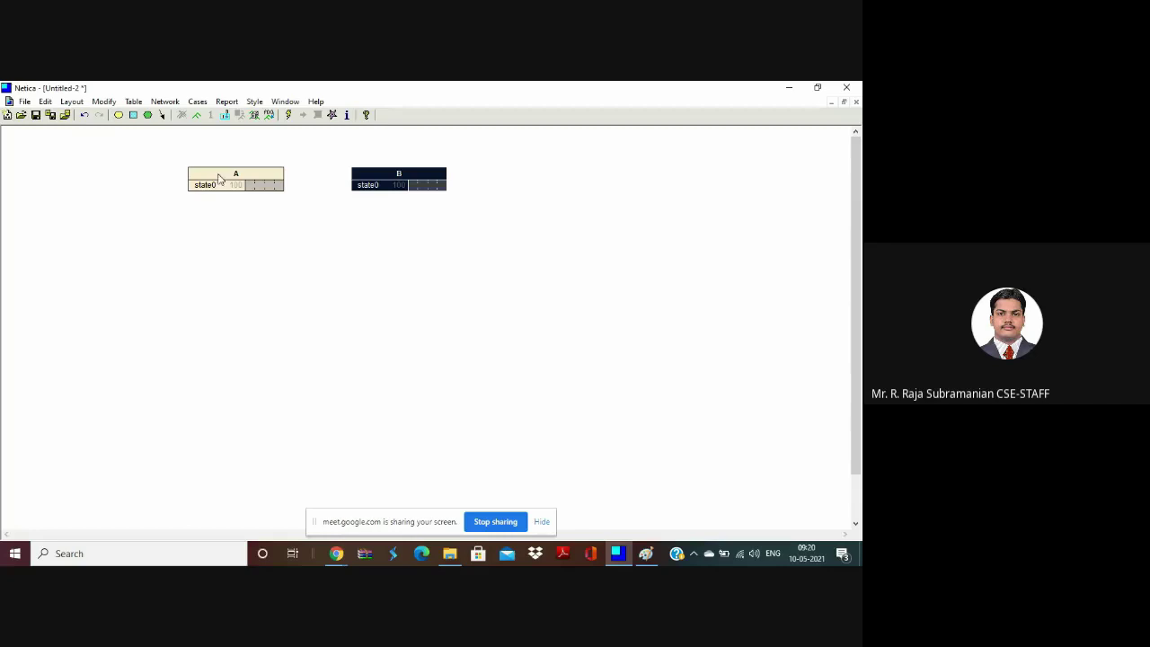
pyautogui.click(118, 115)
pyautogui.click(297, 273)
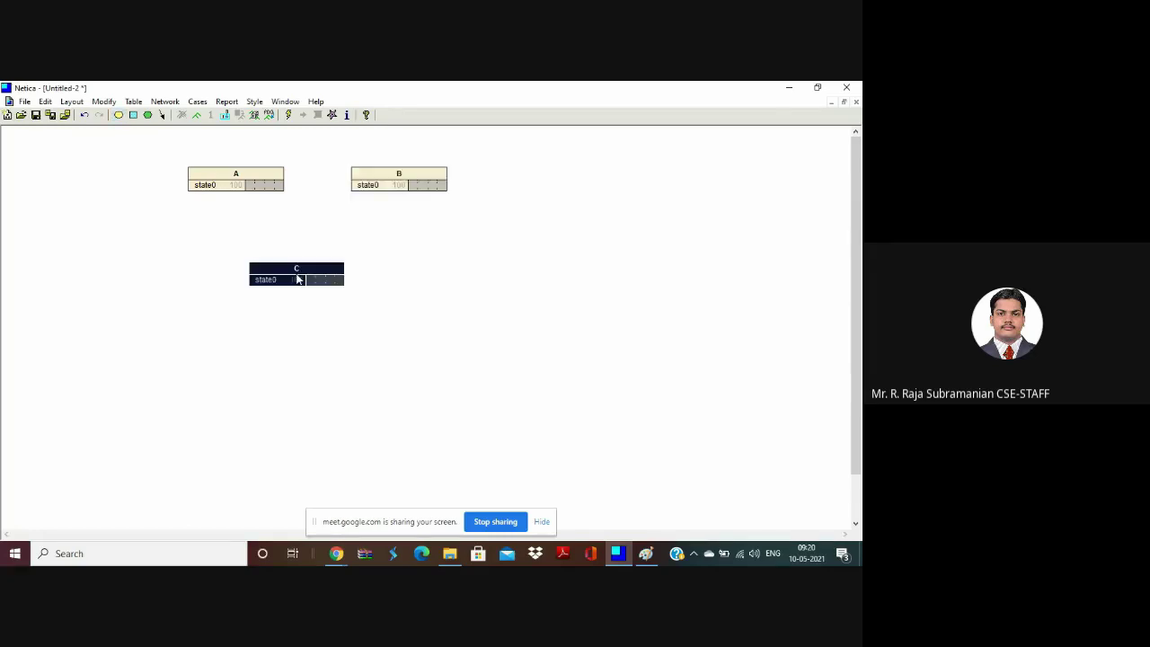
pyautogui.moveTo(298, 280); pyautogui.dragTo(319, 283)
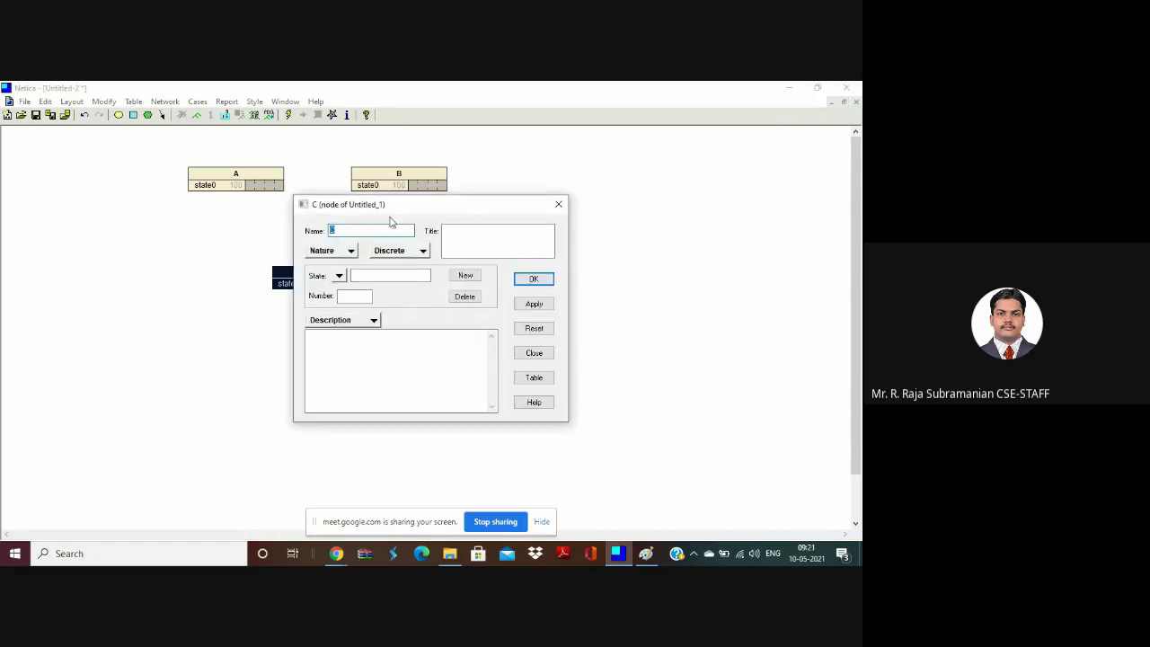
# Name the lower node C RaceState and give it the title "Horse Race Result".
pyautogui.press('Return')
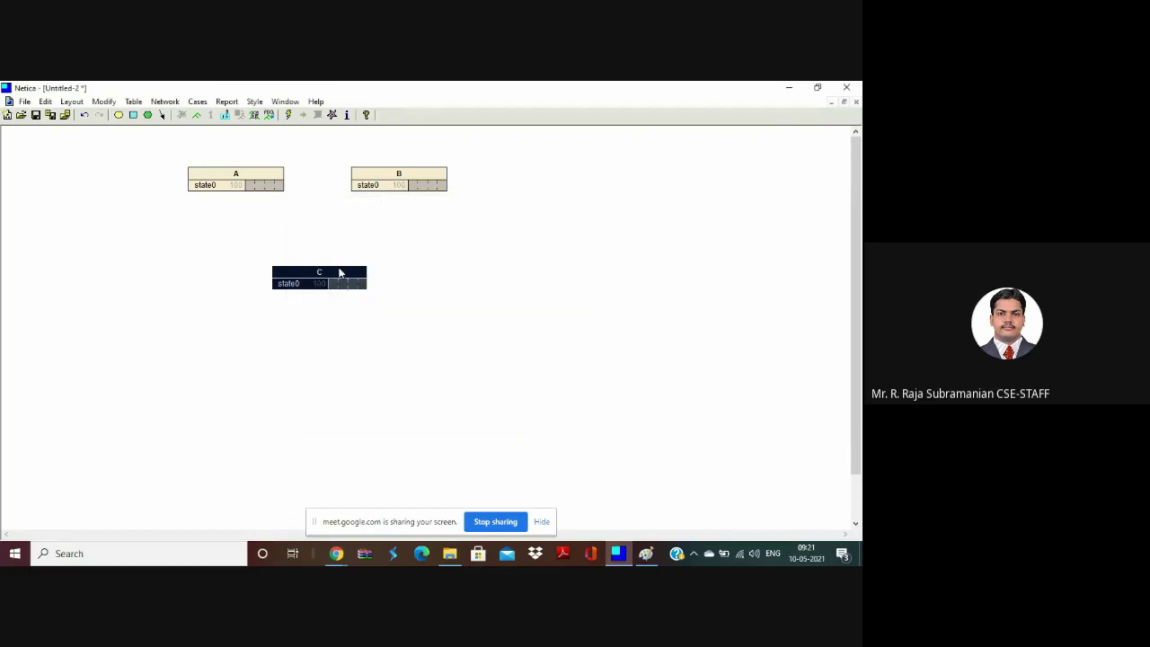
pyautogui.doubleClick(339, 272)
pyautogui.write('Ra')
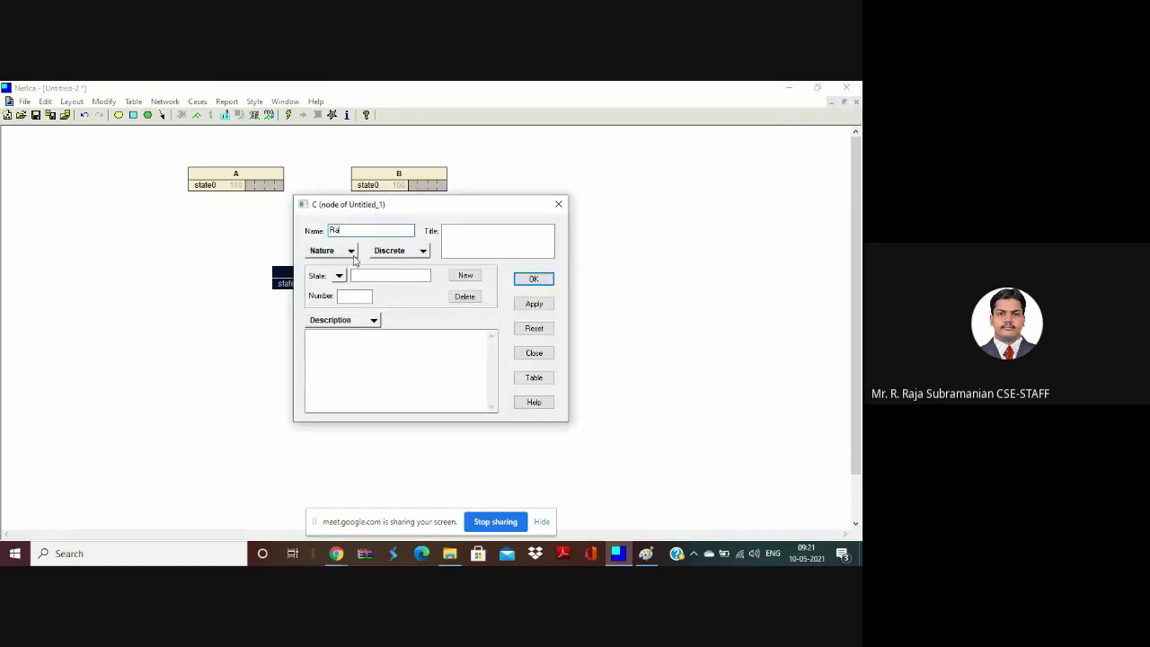
pyautogui.write('ceState')
pyautogui.click(465, 232)
pyautogui.write('Horse win or')
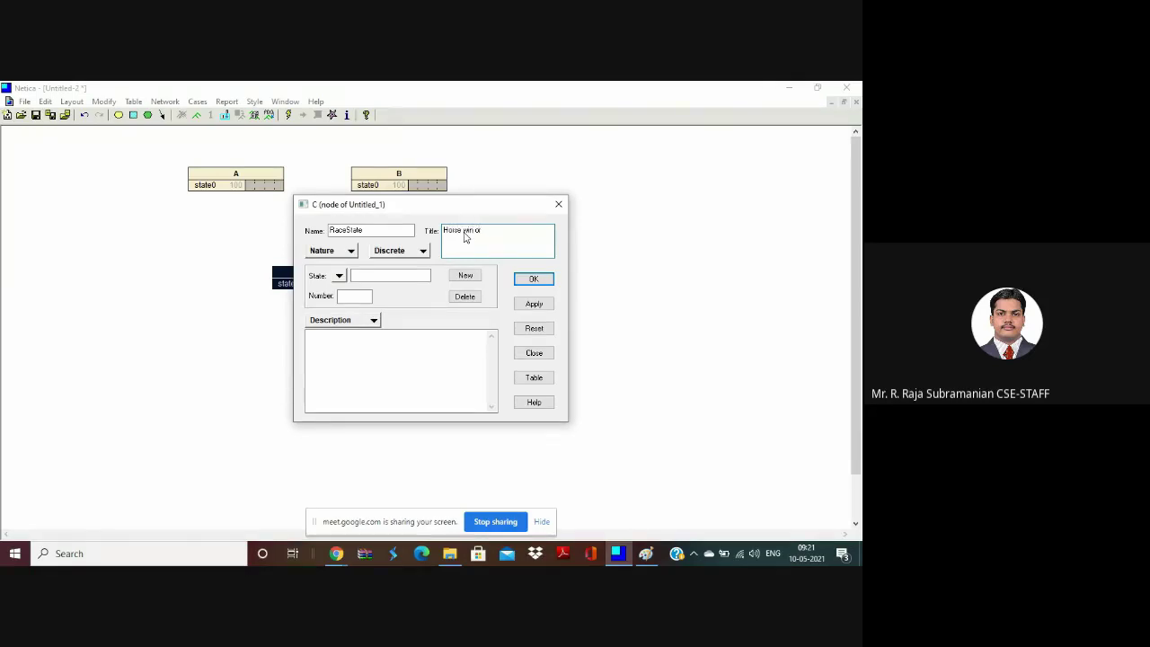
pyautogui.press('BackSpace')
pyautogui.press('BackSpace')
pyautogui.press('BackSpace')
pyautogui.write('Race Result')
pyautogui.click(532, 279)
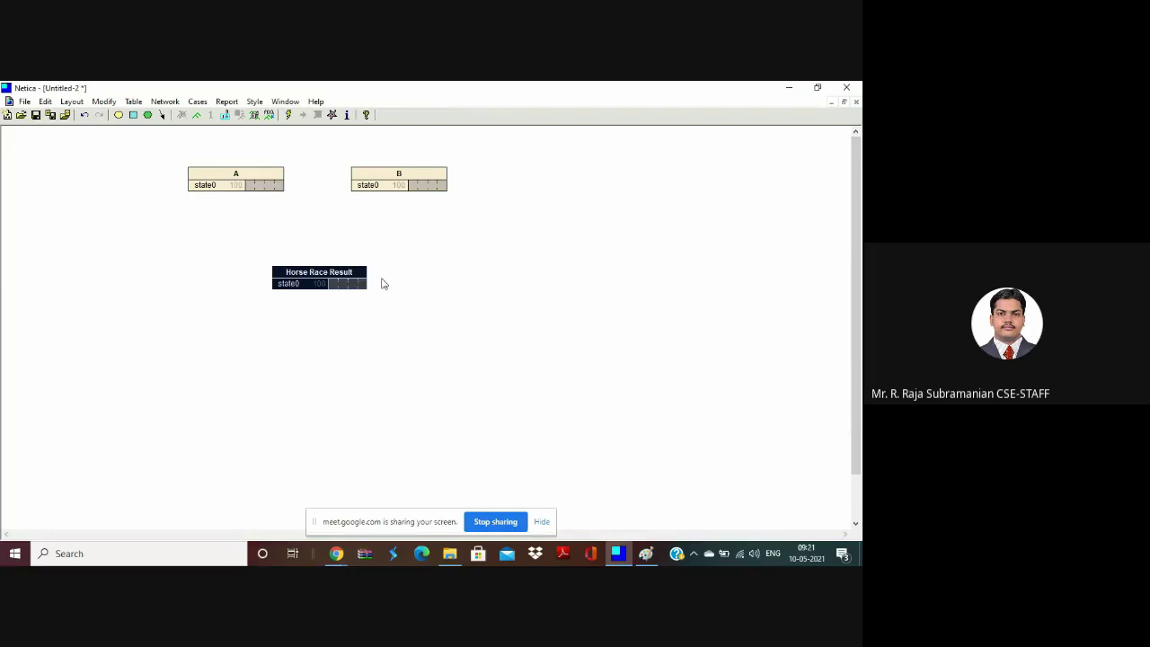
# Name node A RiderStrength and give it the title "Strength of Rider".
pyautogui.doubleClick(244, 175)
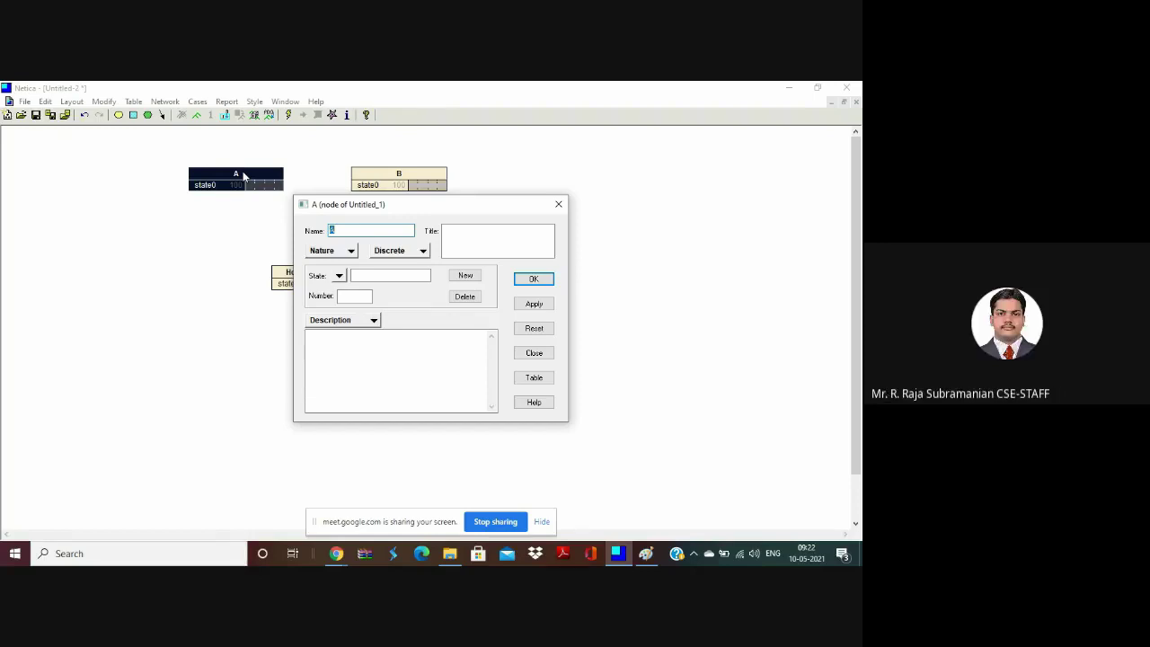
pyautogui.write('RiderStrength')
pyautogui.click(474, 240)
pyautogui.write('Strengt')
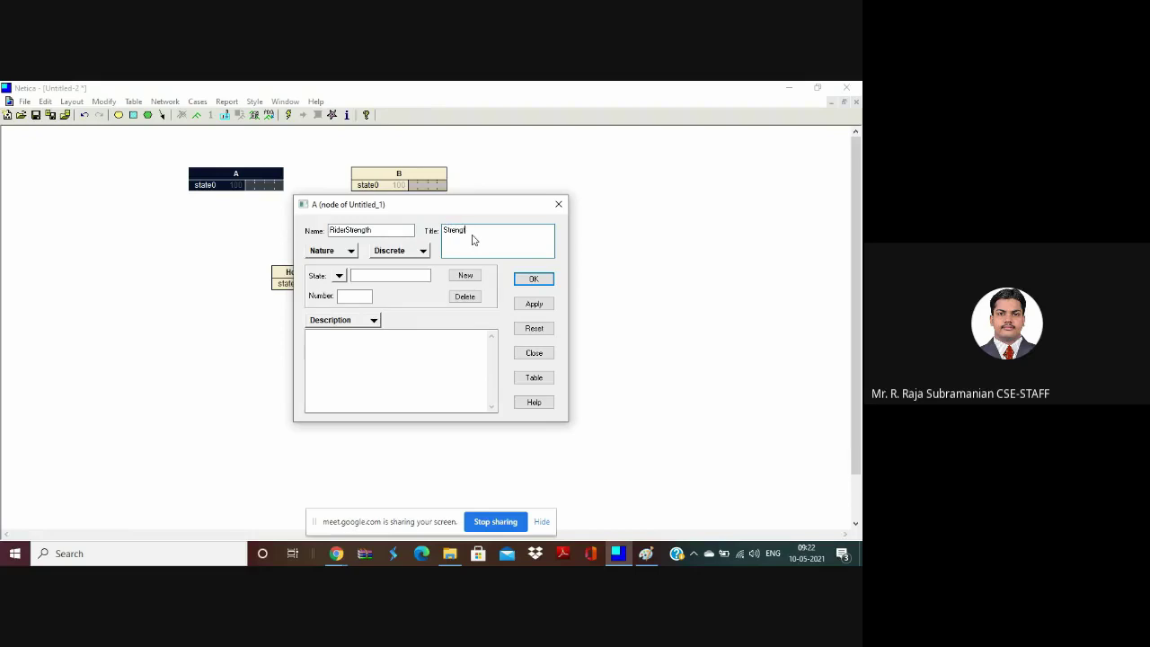
pyautogui.write('h of Rider')
pyautogui.click(543, 304)
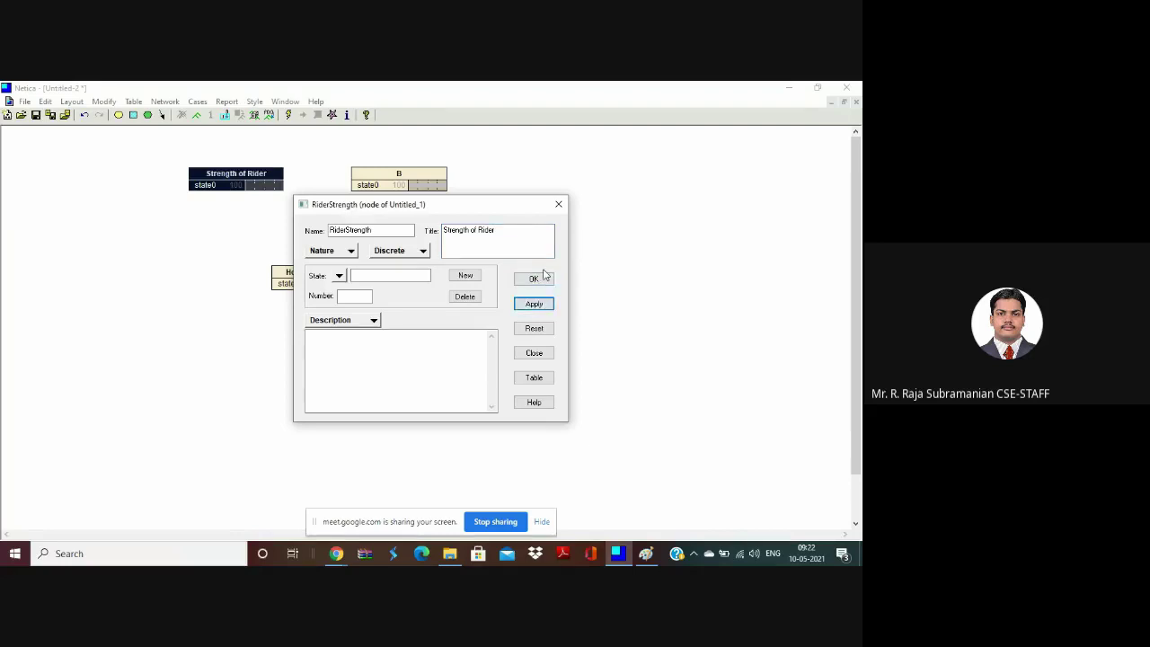
pyautogui.click(542, 280)
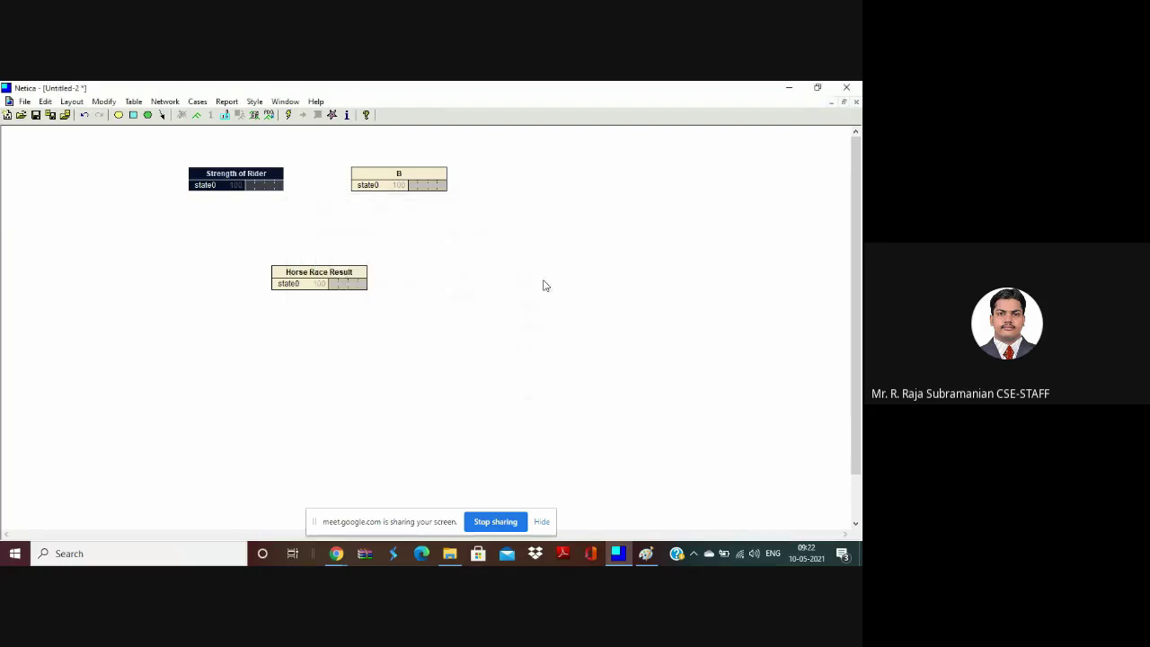
# Name node B HorseLegPower, give it the title "Power of Horse", and deselect it.
pyautogui.doubleClick(396, 176)
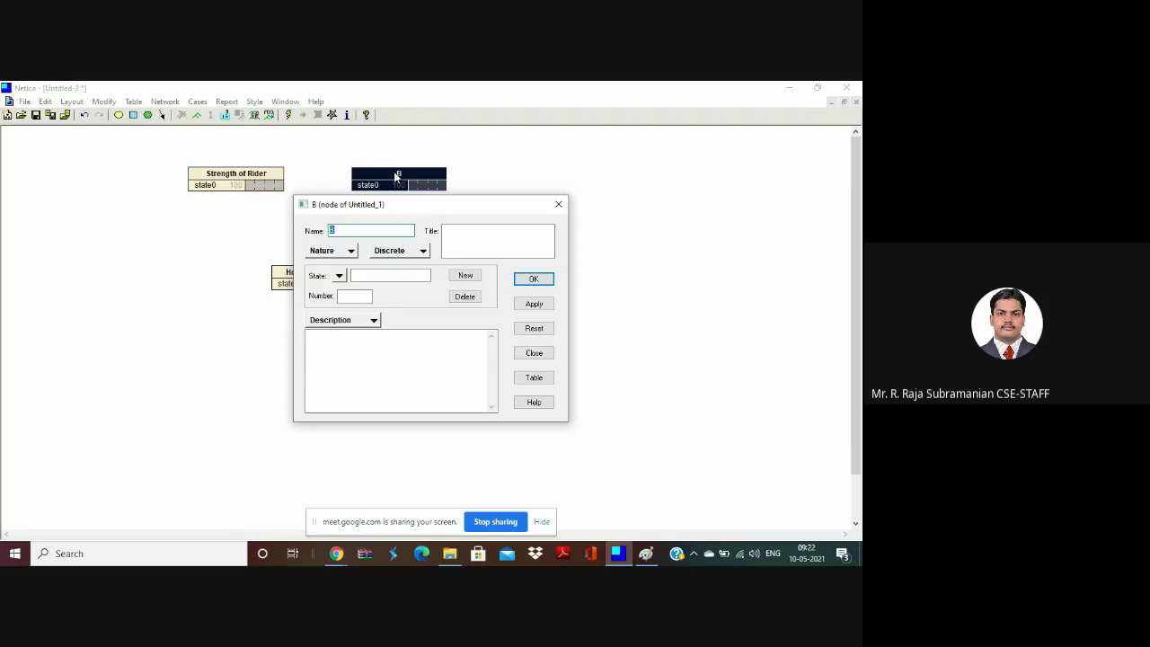
pyautogui.write('HorseLegPower')
pyautogui.click(488, 231)
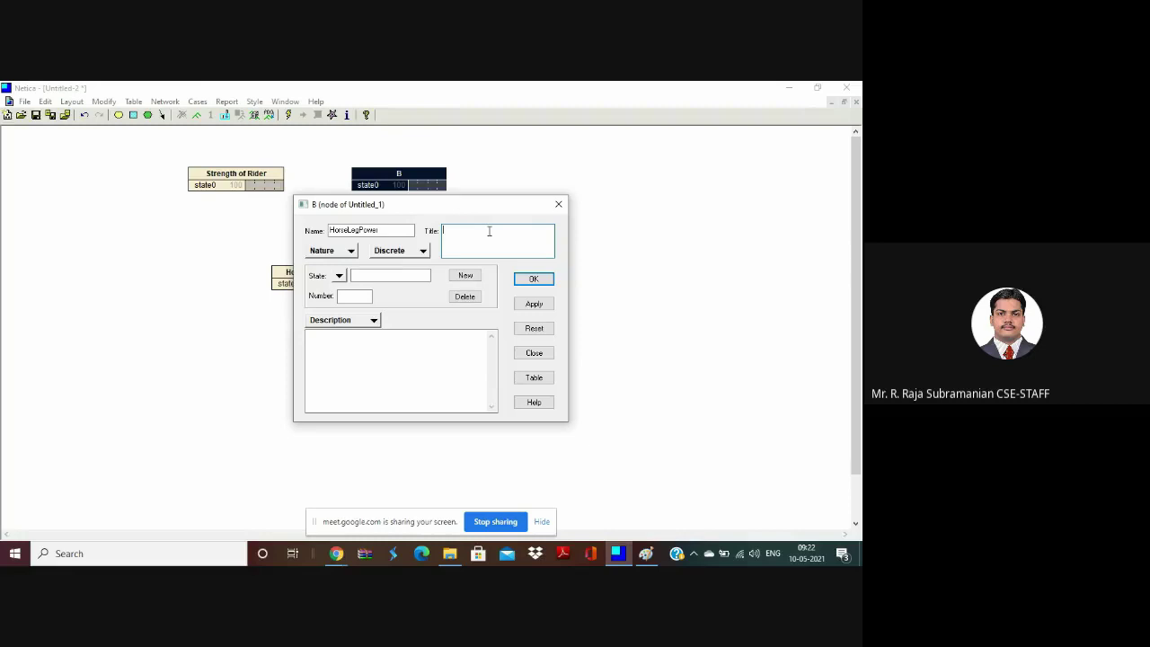
pyautogui.write('Power of Horse')
pyautogui.click(540, 303)
pyautogui.click(537, 281)
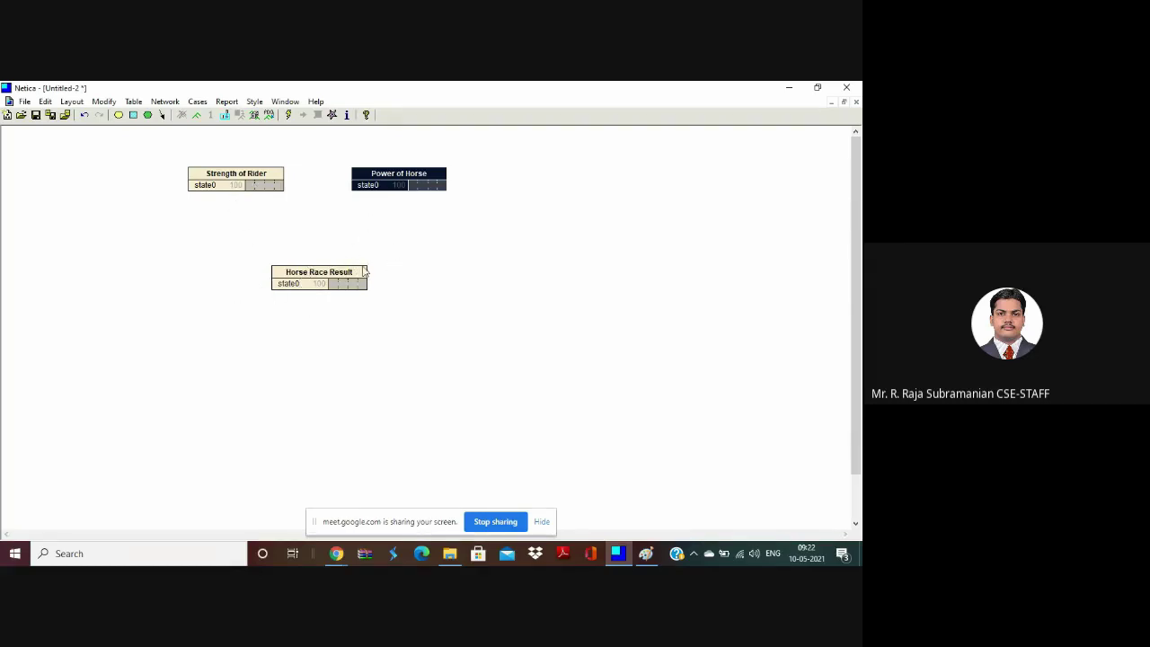
pyautogui.click(401, 348)
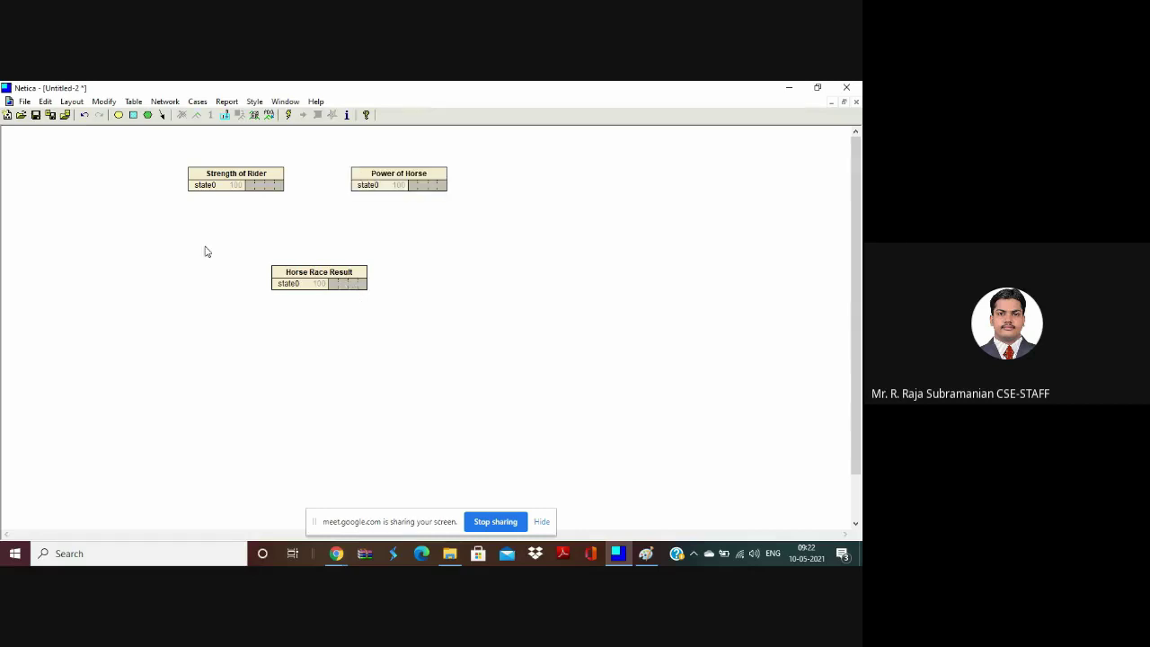
# Try to draw a link from the Strength of Rider node to the Horse Race Result node.
pyautogui.click(163, 115)
pyautogui.moveTo(252, 184); pyautogui.dragTo(302, 268)
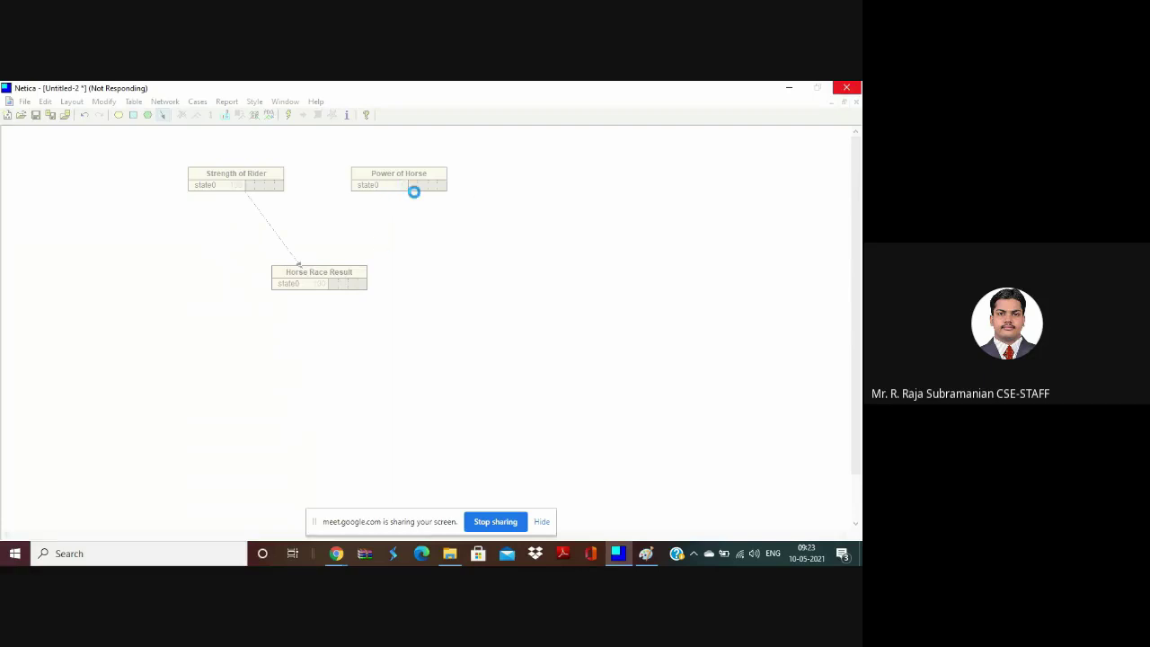
# Return to the frozen Netica window and force the program to close.
pyautogui.click(622, 549)
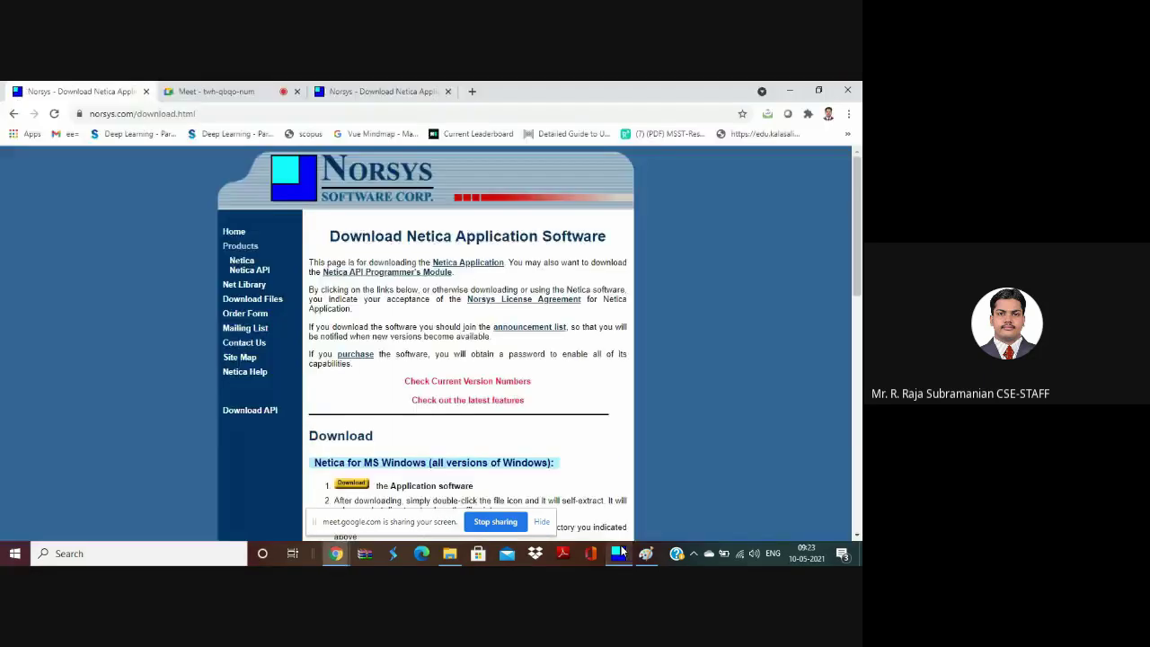
pyautogui.click(621, 550)
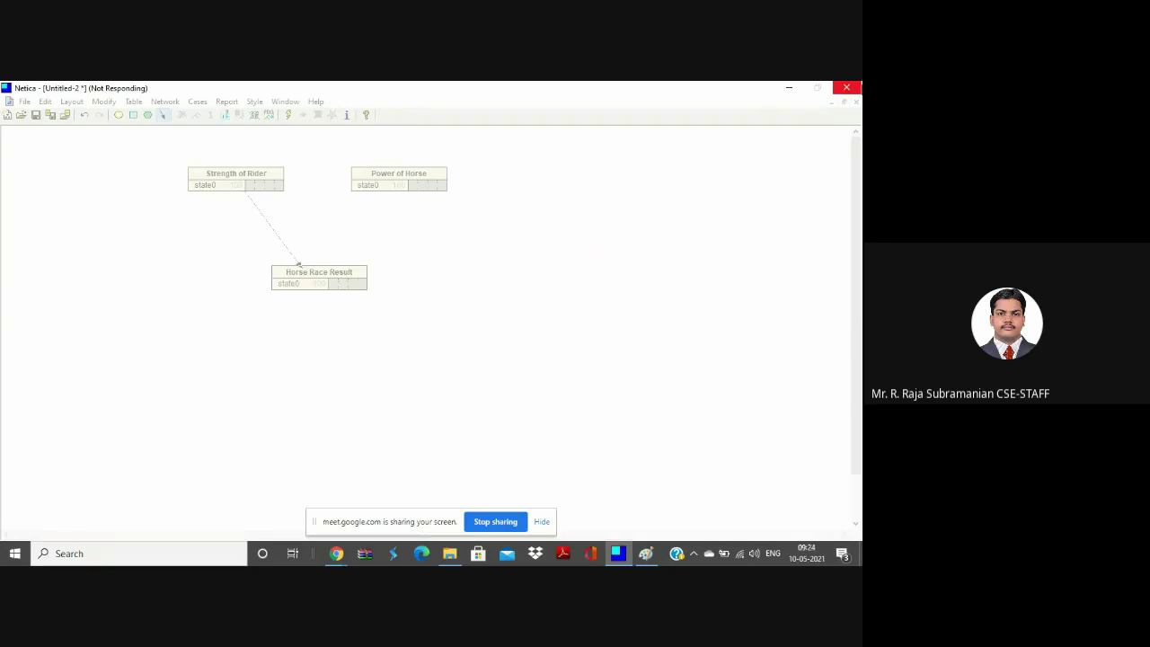
pyautogui.click(853, 87)
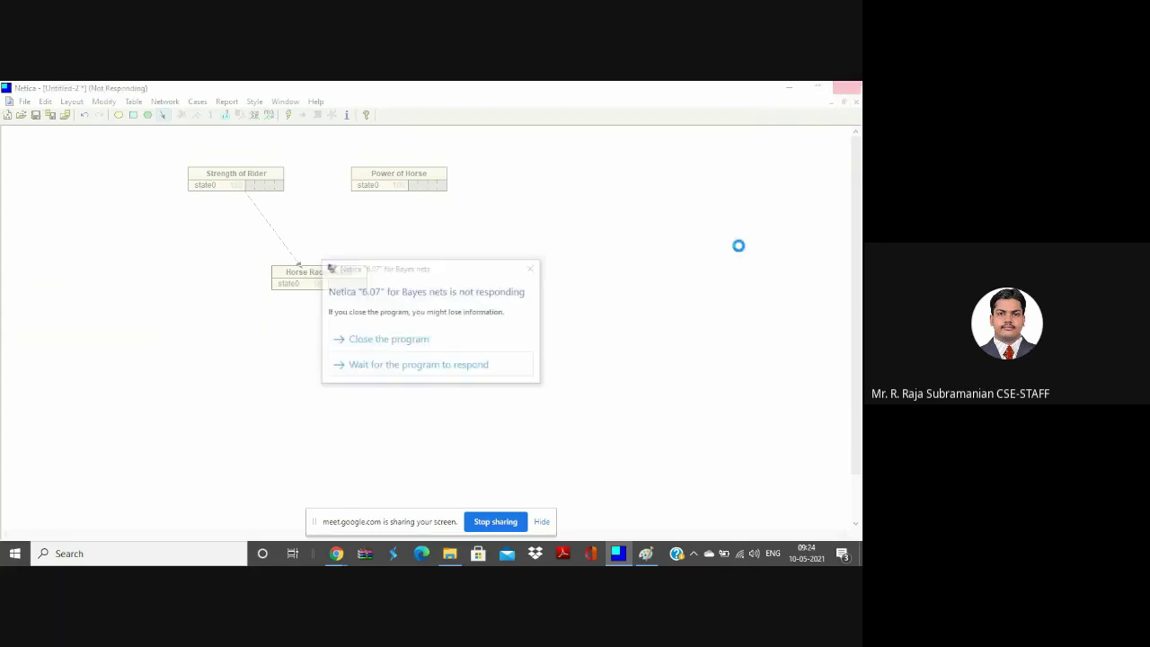
pyautogui.click(449, 346)
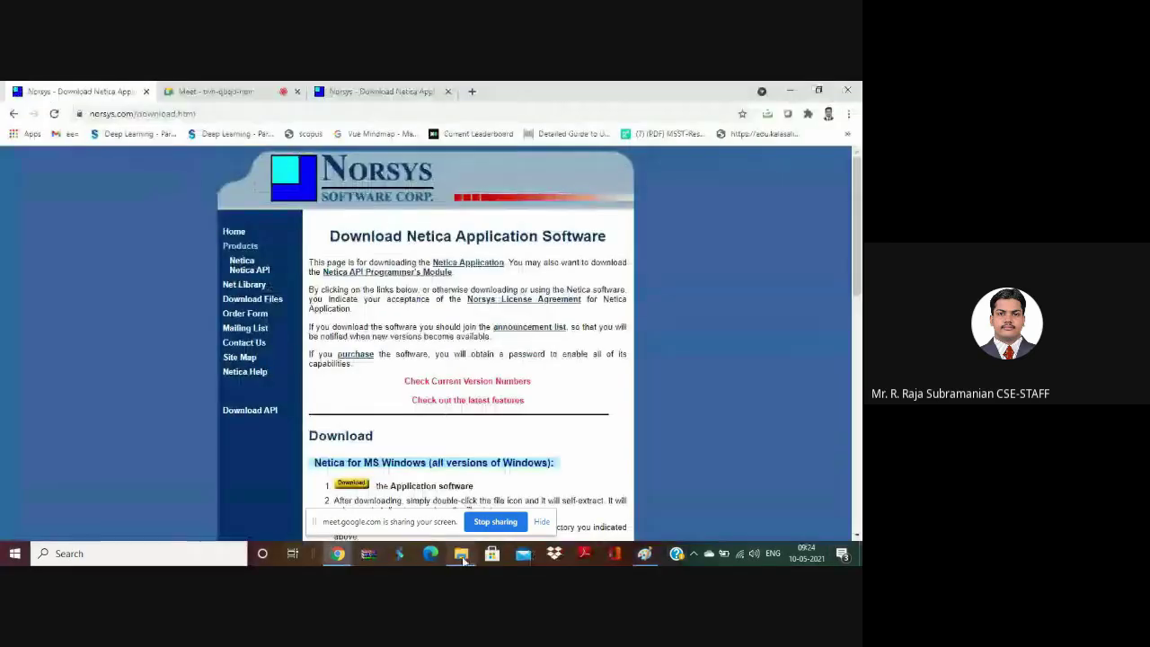
# Relaunch Netica32 from the Netica 607 folder and maximize both the program and its blank network window.
pyautogui.click(461, 554)
pyautogui.click(314, 395)
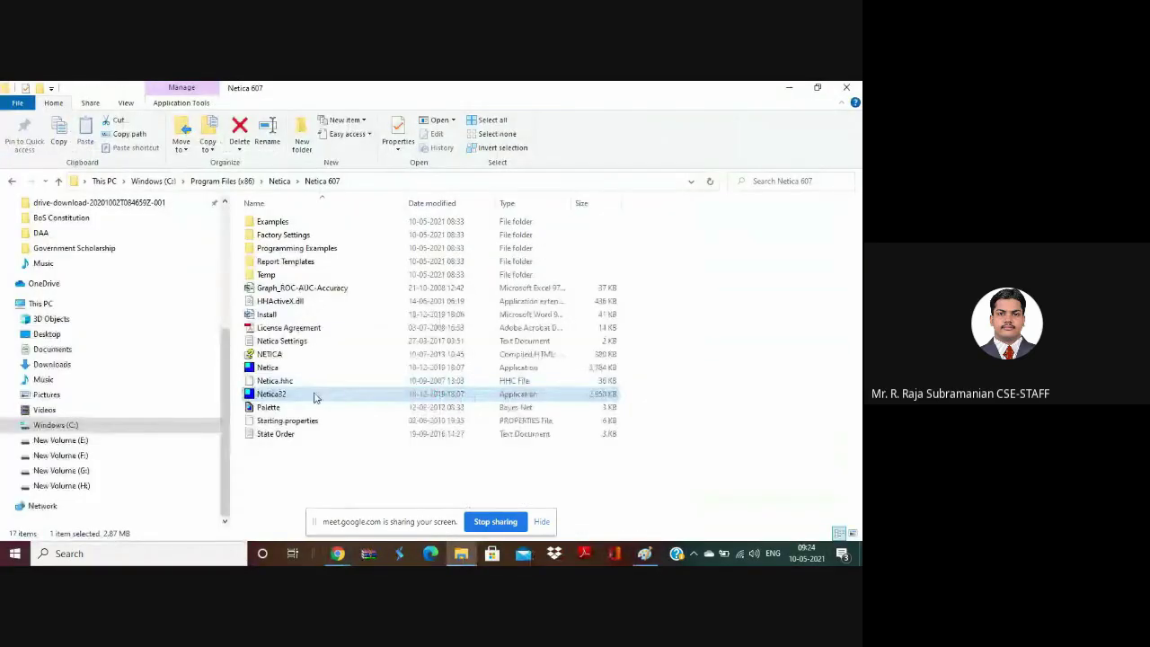
pyautogui.doubleClick(314, 397)
pyautogui.click(177, 278)
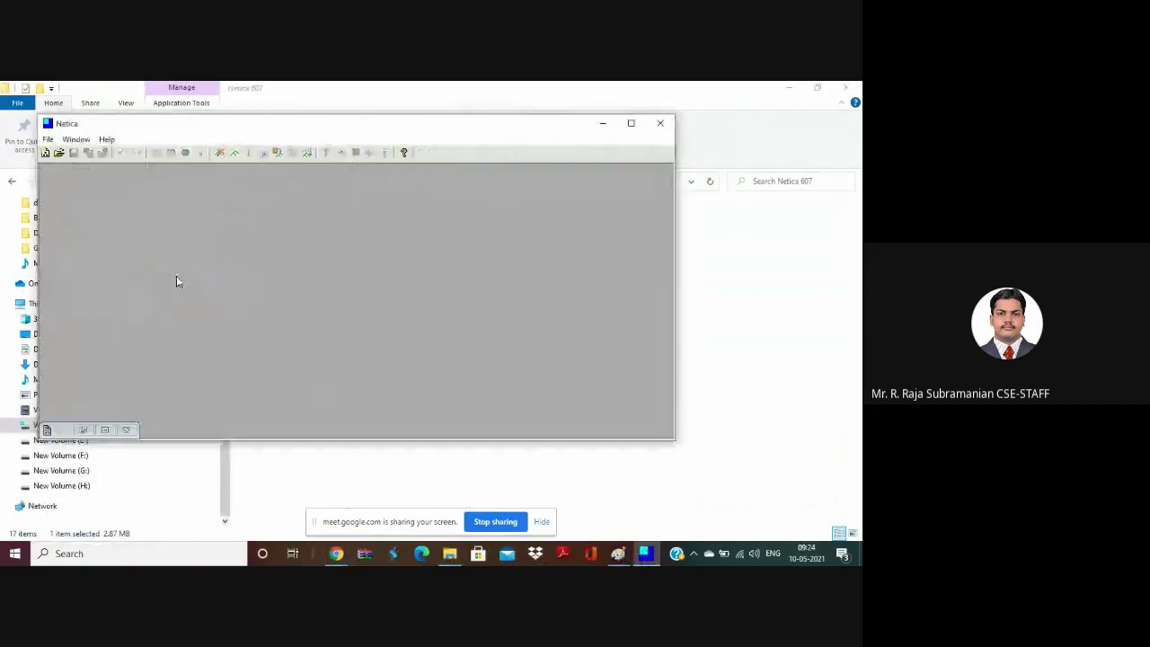
pyautogui.click(630, 123)
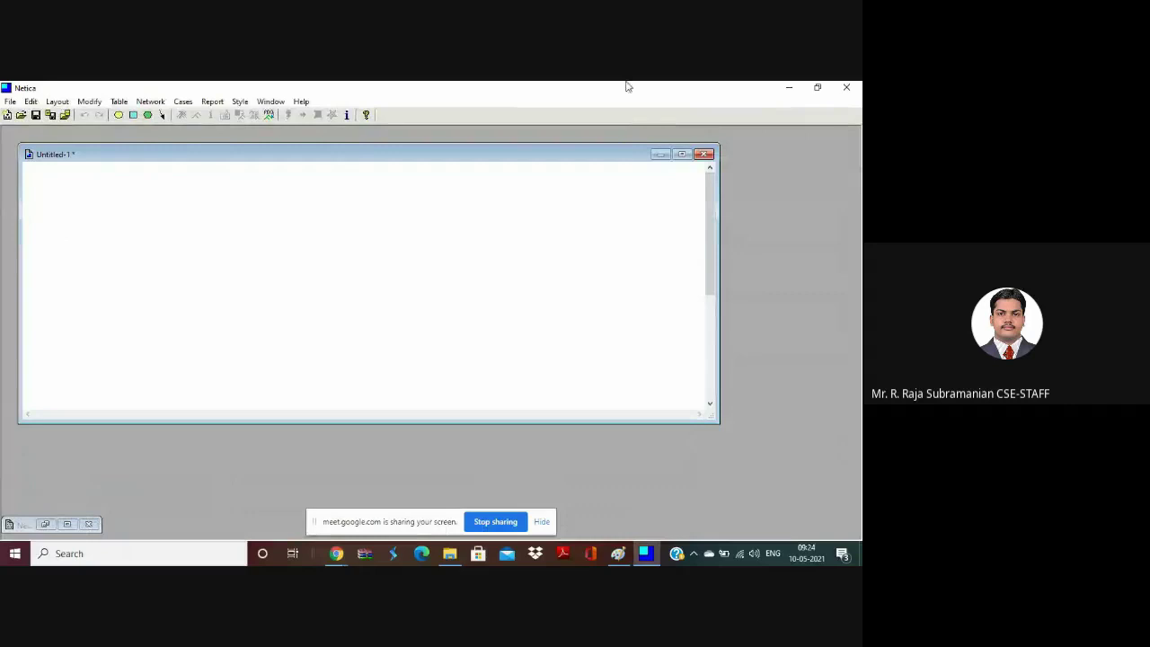
pyautogui.click(682, 154)
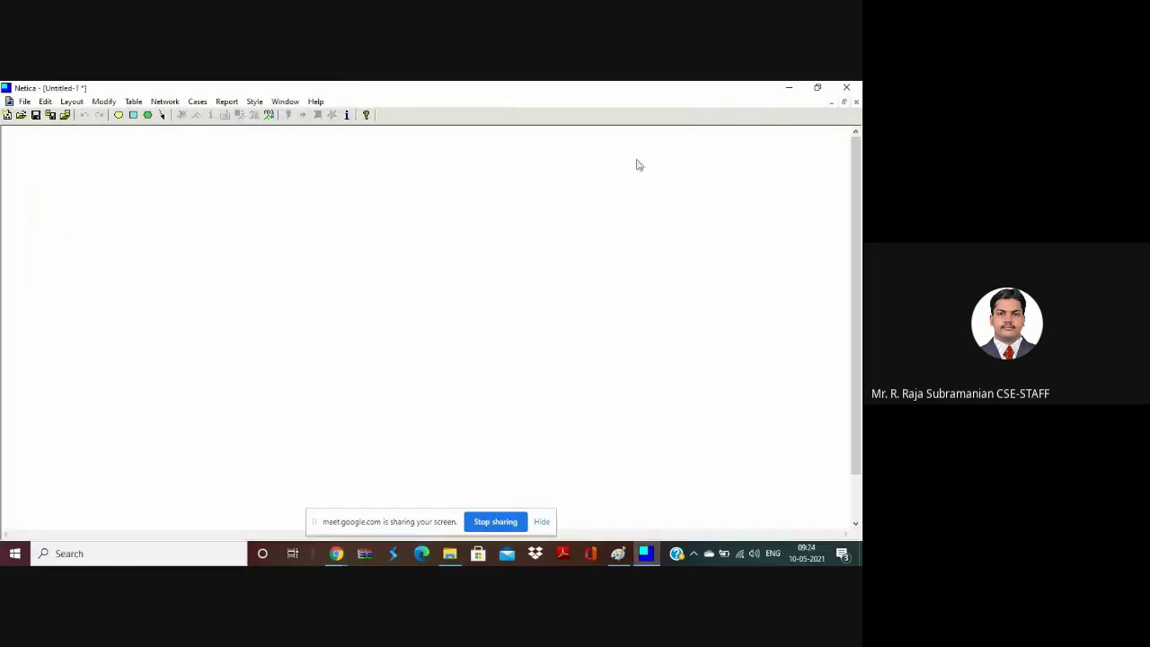
# Place nature nodes A and B side by side and node C below, centring C roughly between them.
pyautogui.click(120, 115)
pyautogui.click(190, 181)
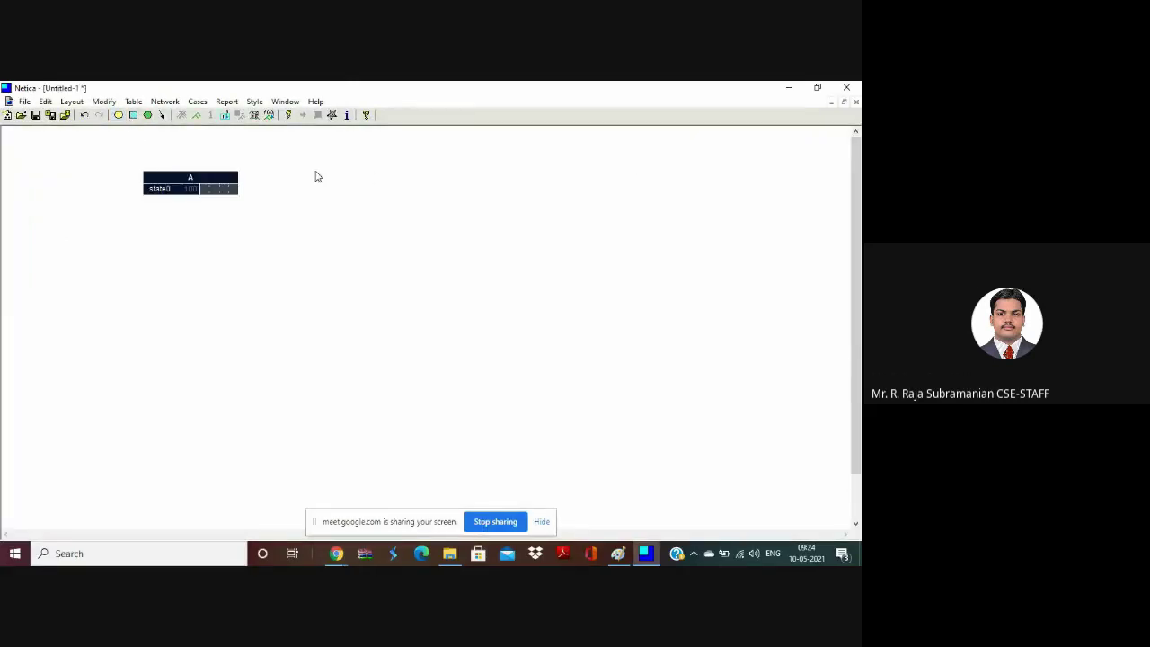
pyautogui.click(117, 115)
pyautogui.click(443, 182)
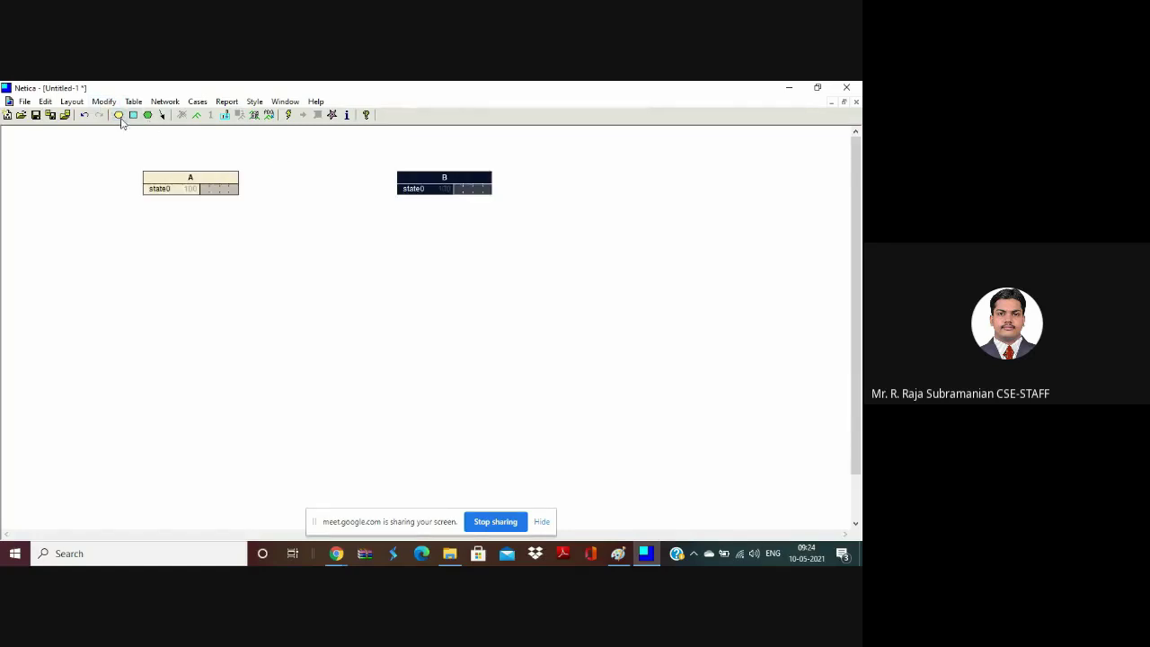
pyautogui.click(118, 115)
pyautogui.click(270, 304)
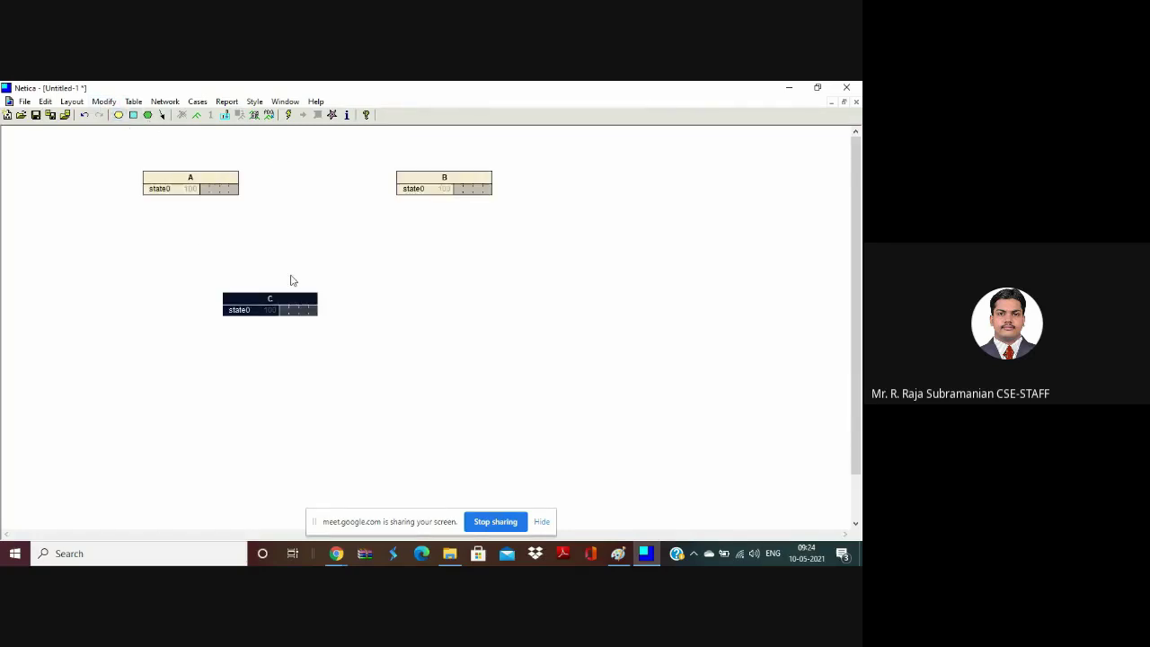
pyautogui.moveTo(293, 301); pyautogui.dragTo(331, 310)
# Draw links from node A to node C and from node B to node C.
pyautogui.click(163, 115)
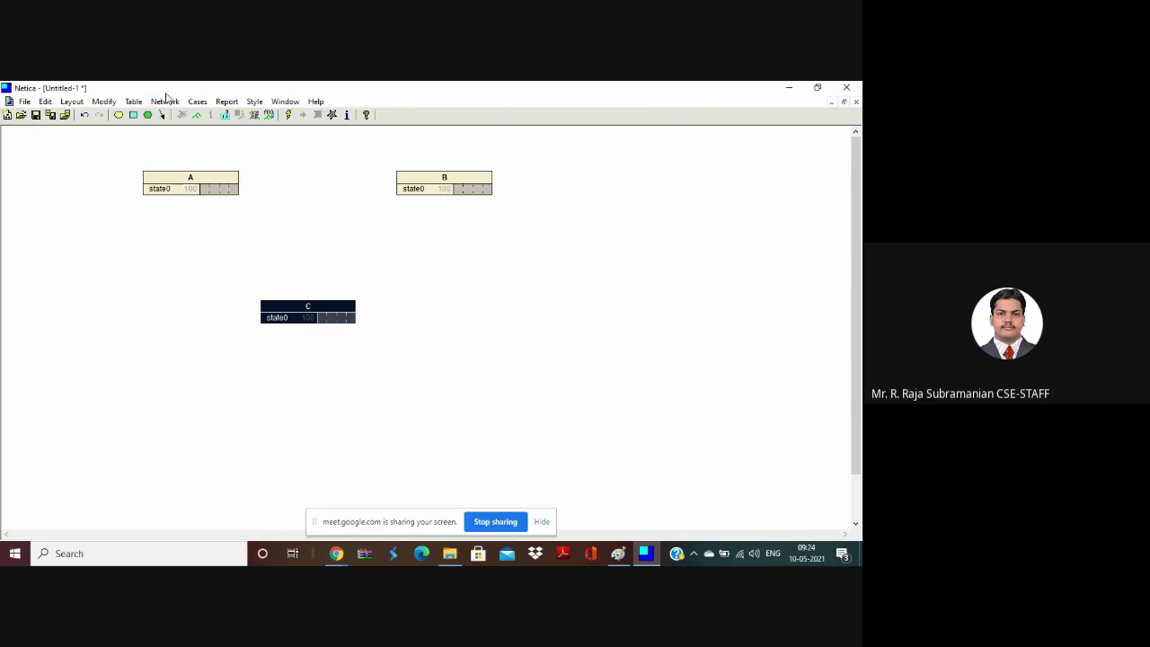
pyautogui.click(164, 117)
pyautogui.moveTo(193, 179); pyautogui.dragTo(272, 311)
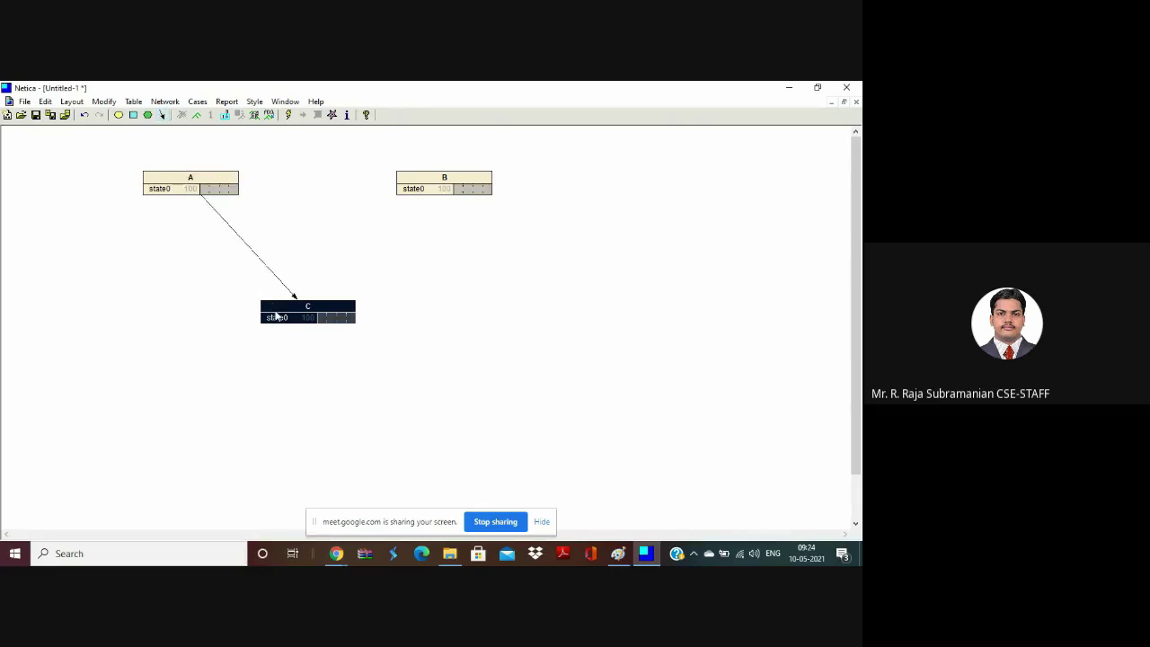
pyautogui.click(161, 115)
pyautogui.moveTo(424, 189); pyautogui.dragTo(336, 307)
# Name node A RiderStrength and give it the title "Strength of Rider".
pyautogui.doubleClick(224, 192)
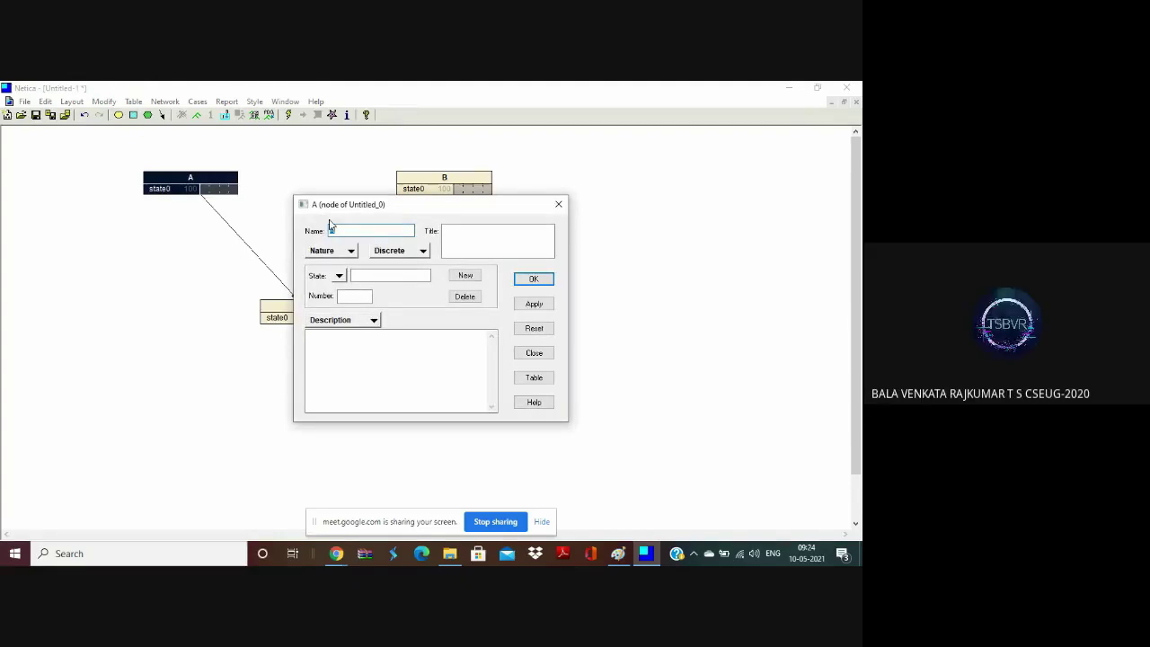
pyautogui.write('ModelStrength')
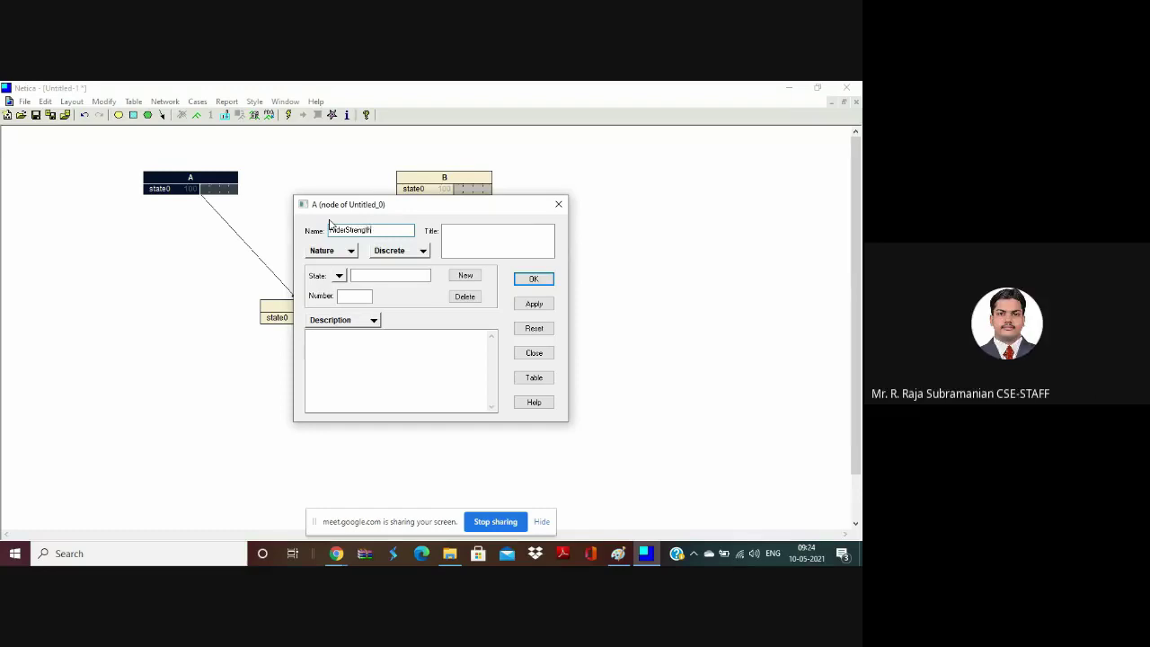
pyautogui.press('Tab')
pyautogui.write('Strength')
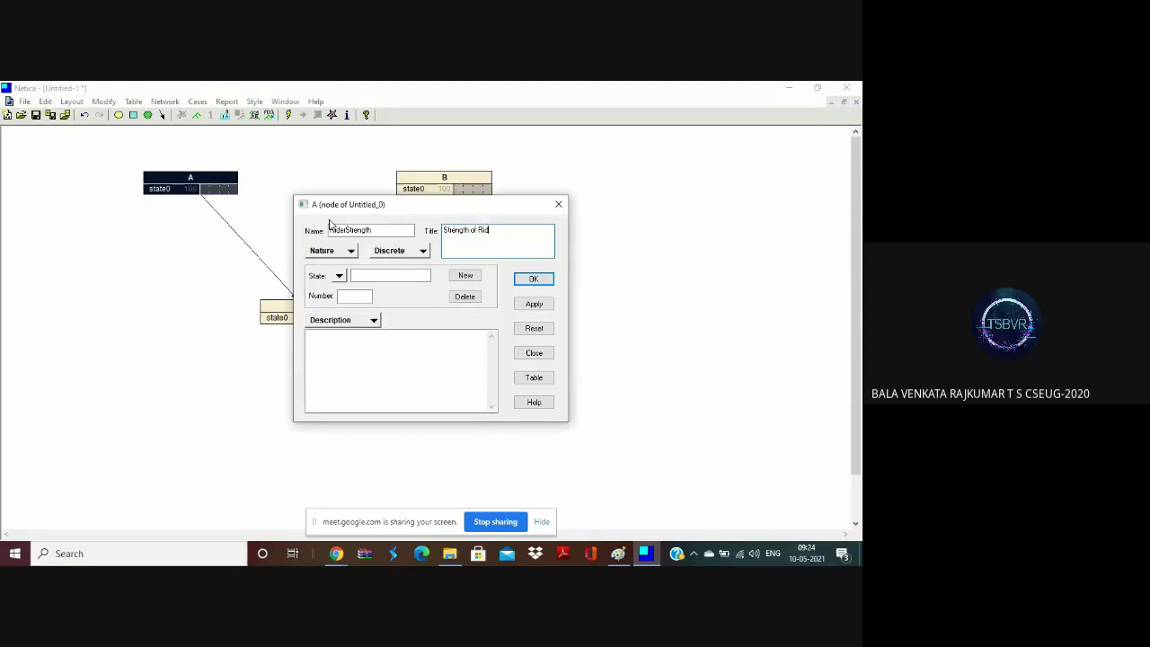
pyautogui.click(530, 304)
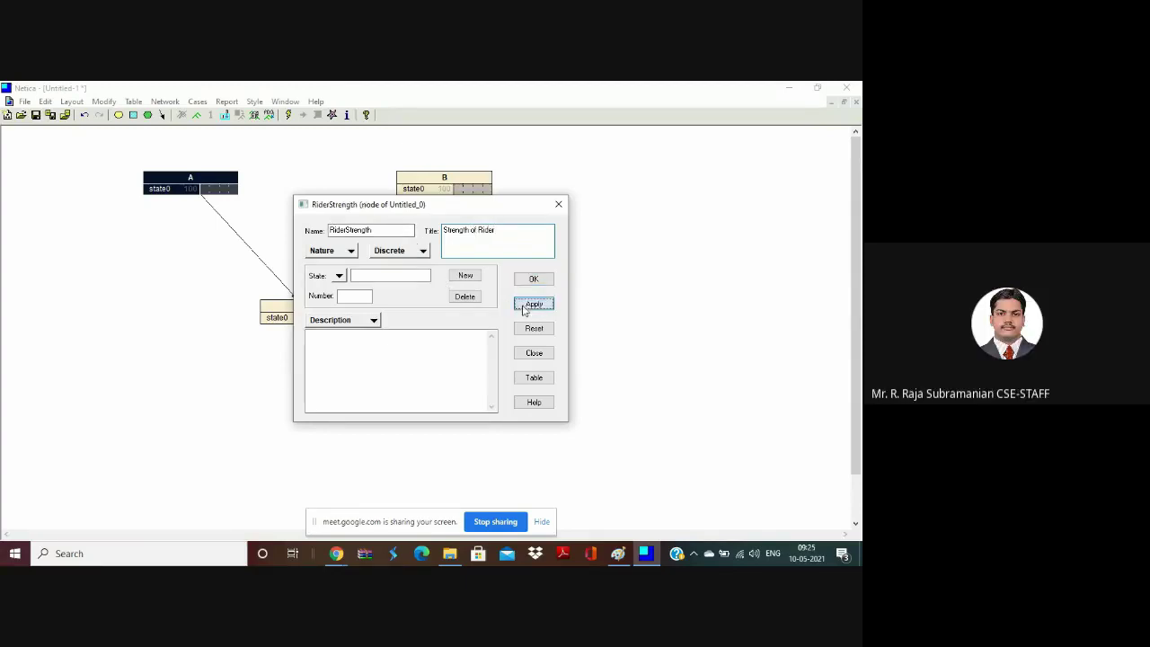
pyautogui.click(532, 279)
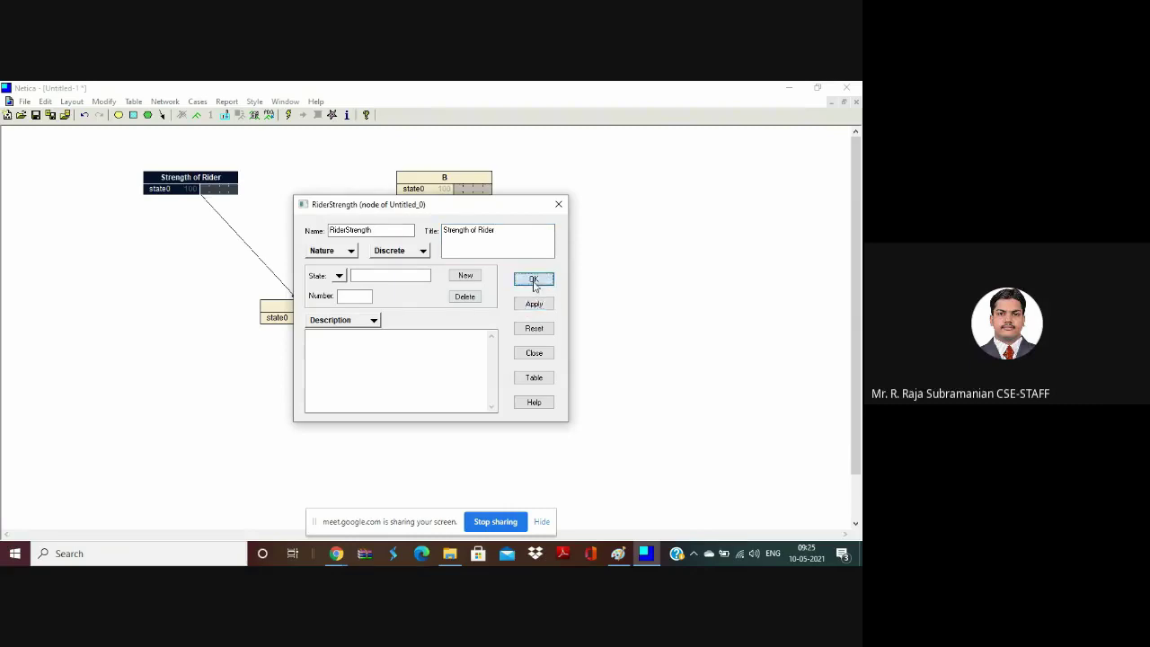
# Name node B HorseLegPower and give it the title "Power of Horse".
pyautogui.doubleClick(446, 180)
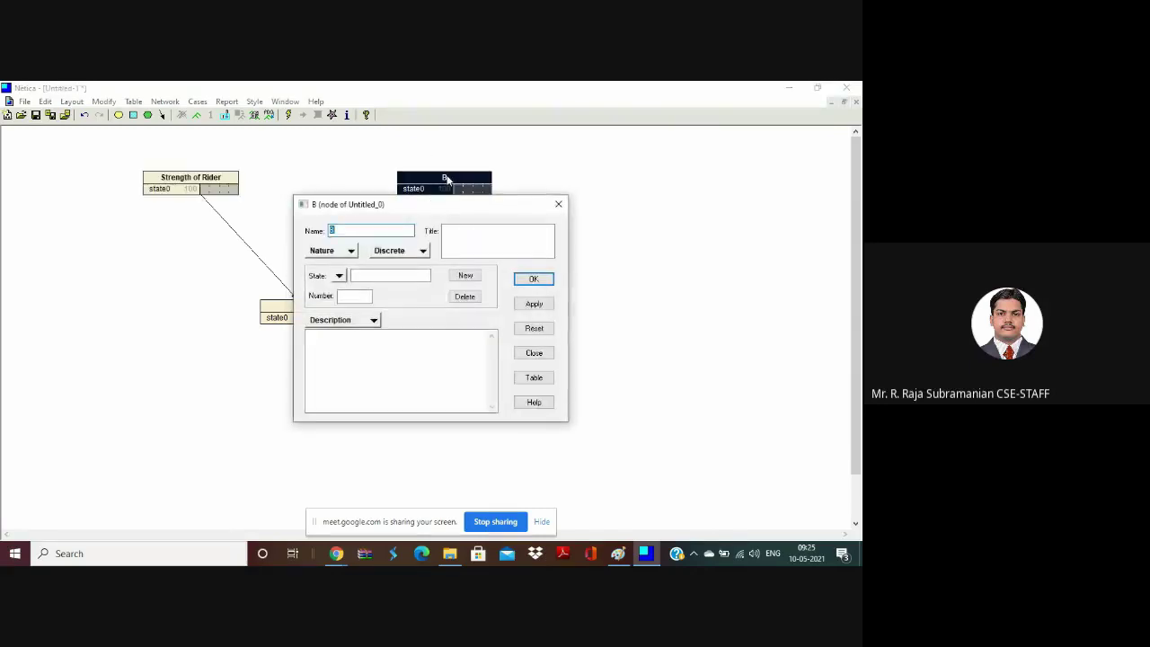
pyautogui.write('HorseLegPower')
pyautogui.press('Tab')
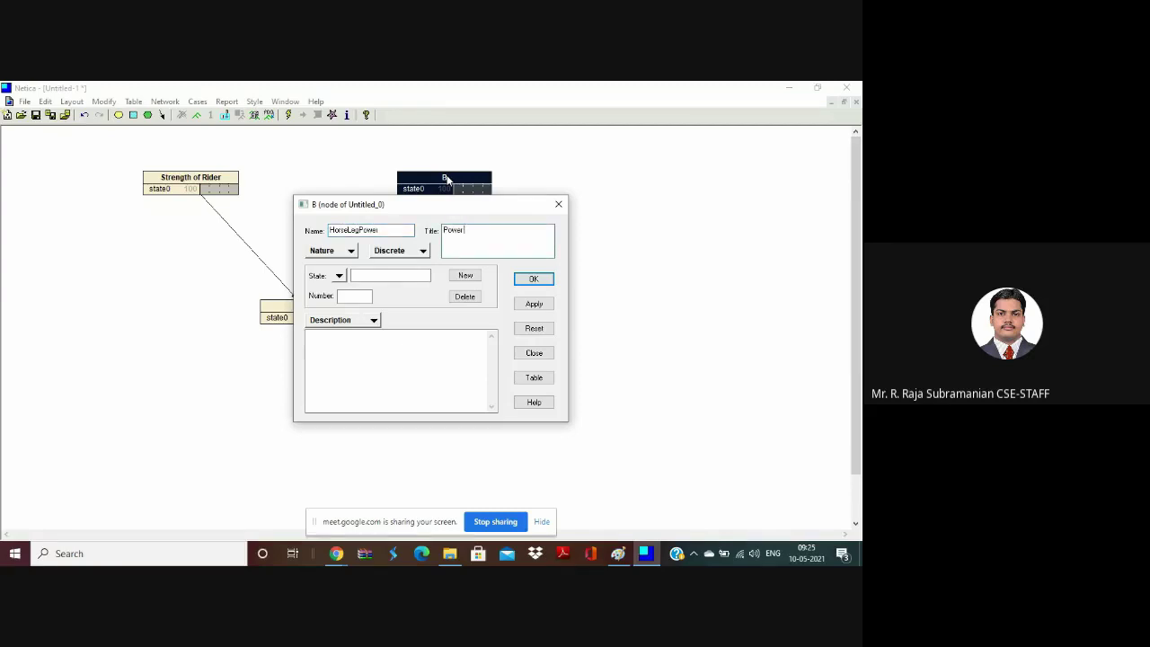
pyautogui.write('Power of Horse')
pyautogui.click(543, 307)
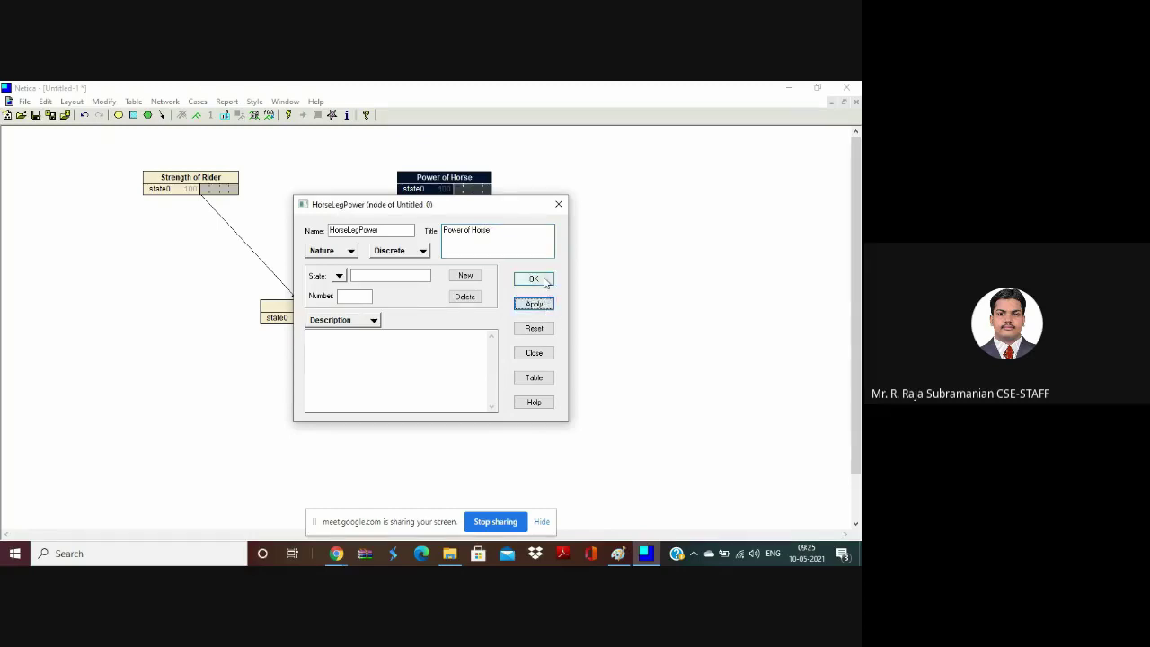
pyautogui.click(540, 280)
# Name node C RaceResult and give it the title "Horse Race Result".
pyautogui.doubleClick(324, 317)
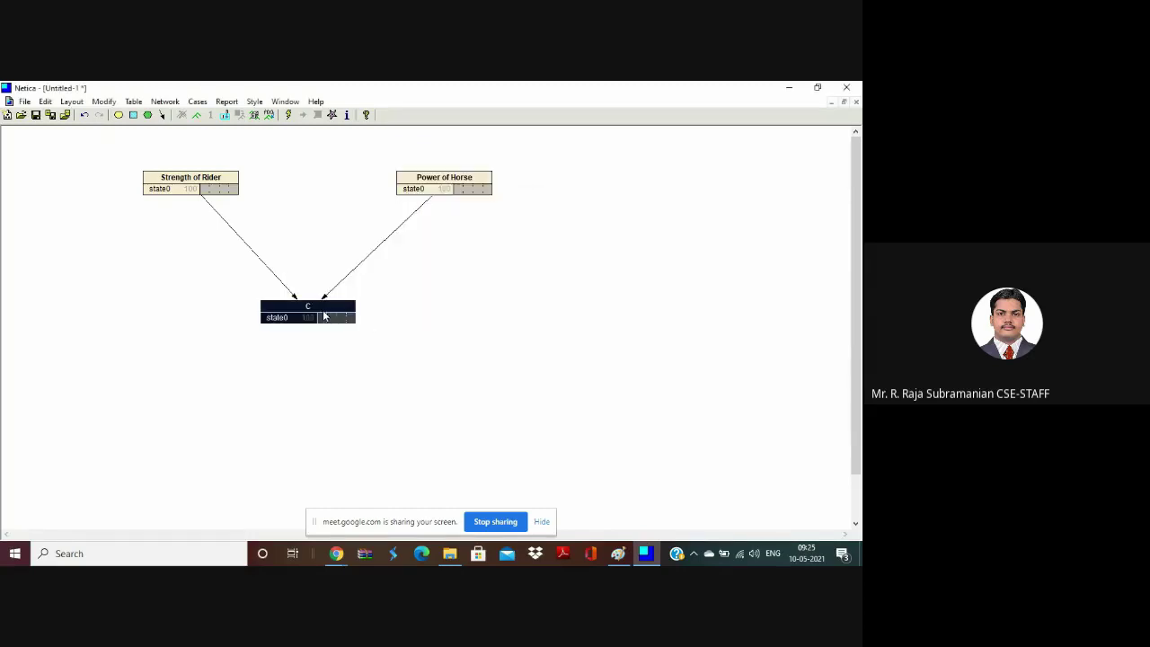
pyautogui.write('R')
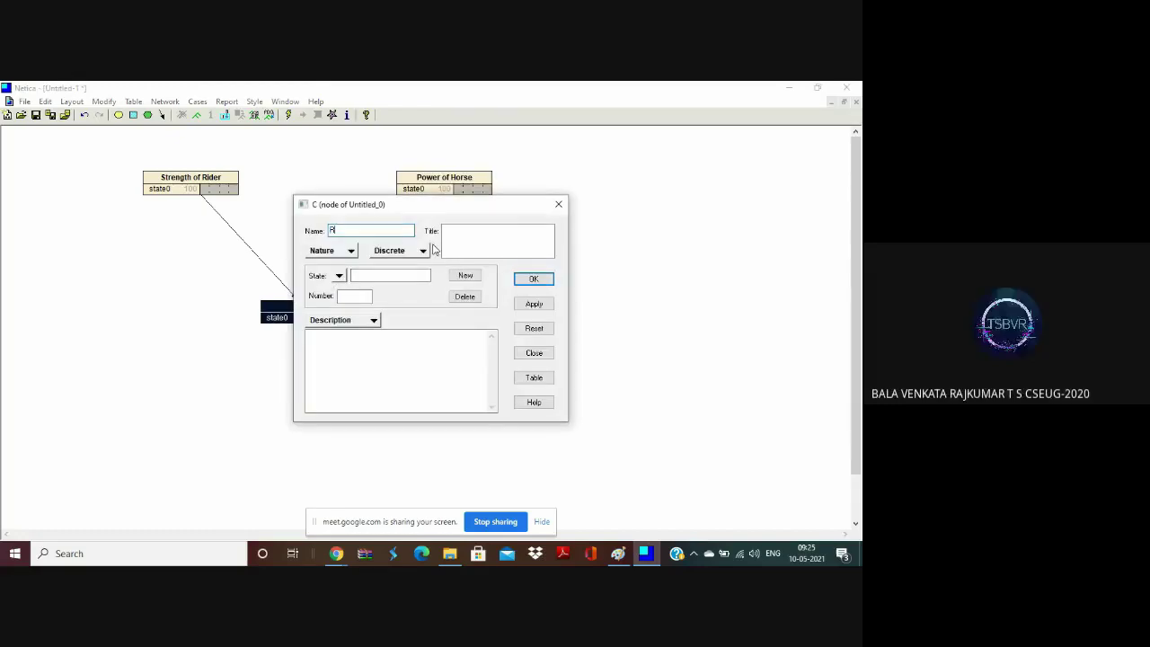
pyautogui.write('Result')
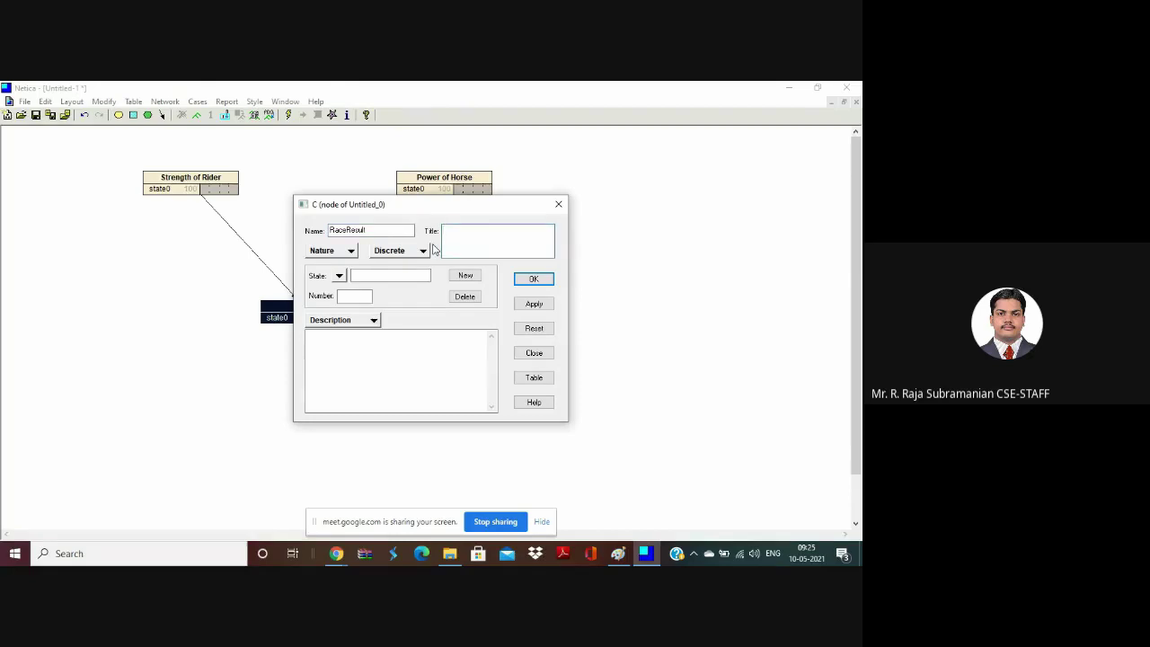
pyautogui.write('Horse Race Result')
pyautogui.click(532, 280)
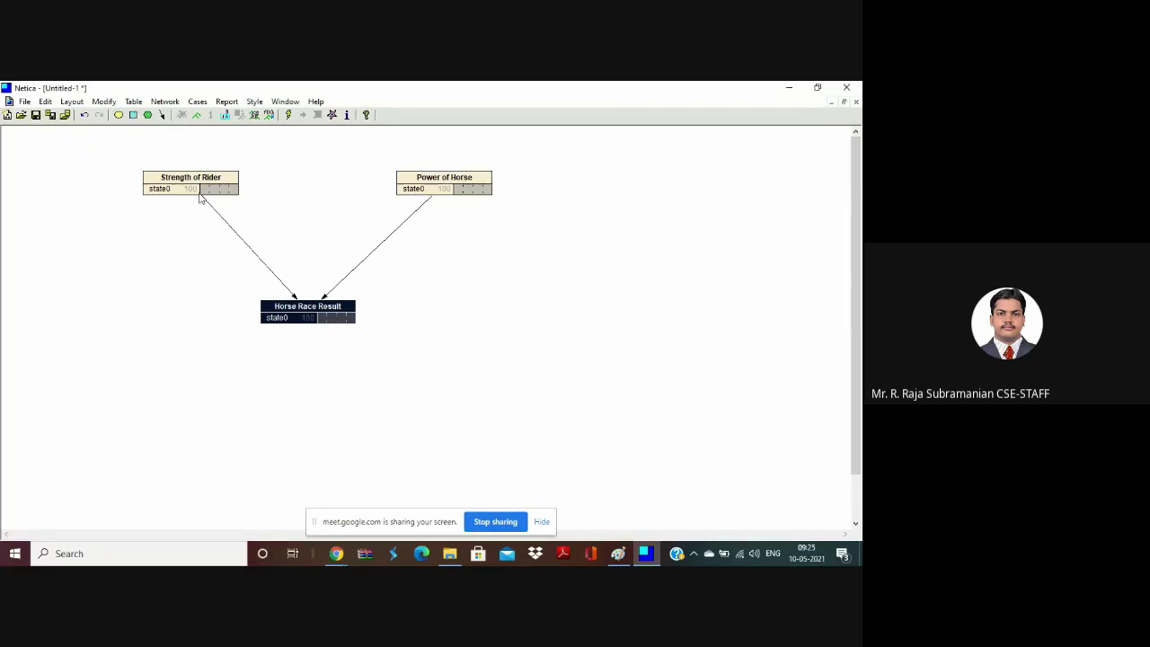
# Define the states Win and Loss for the Horse Race Result node.
pyautogui.doubleClick(291, 317)
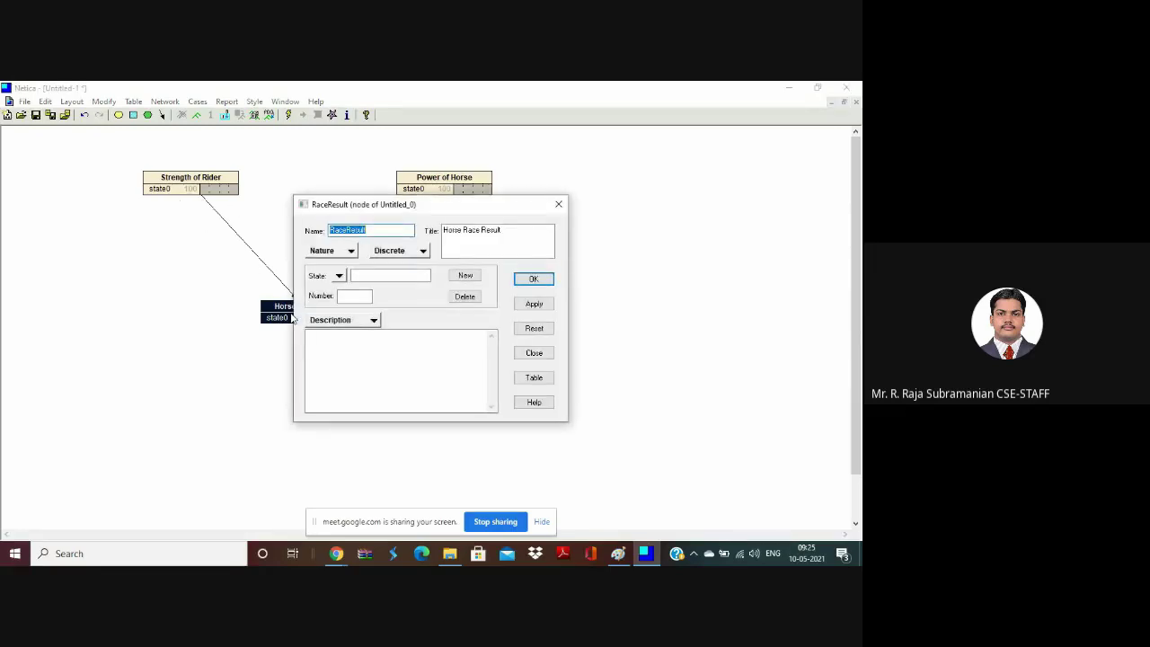
pyautogui.click(376, 321)
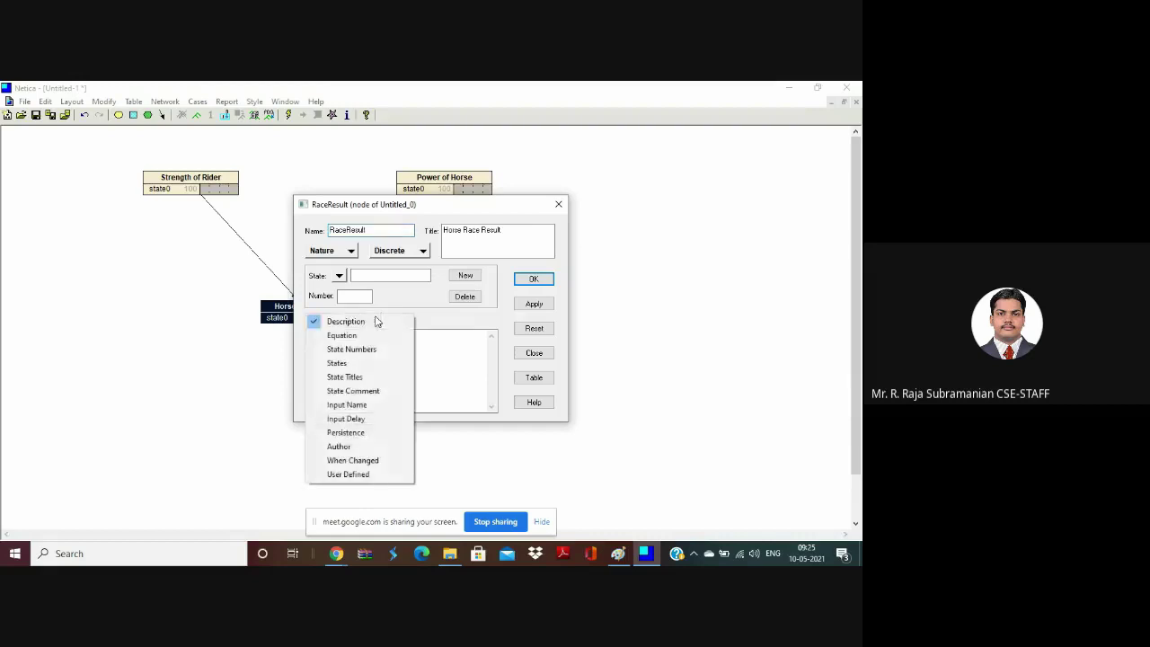
pyautogui.click(375, 321)
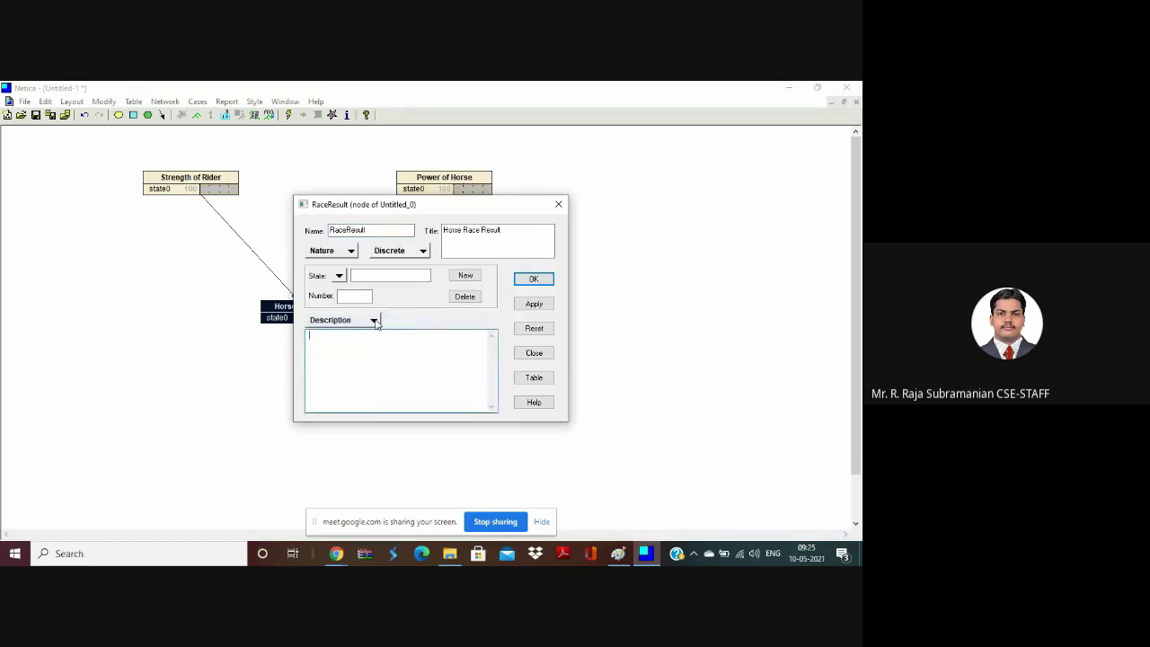
pyautogui.click(375, 321)
pyautogui.click(362, 362)
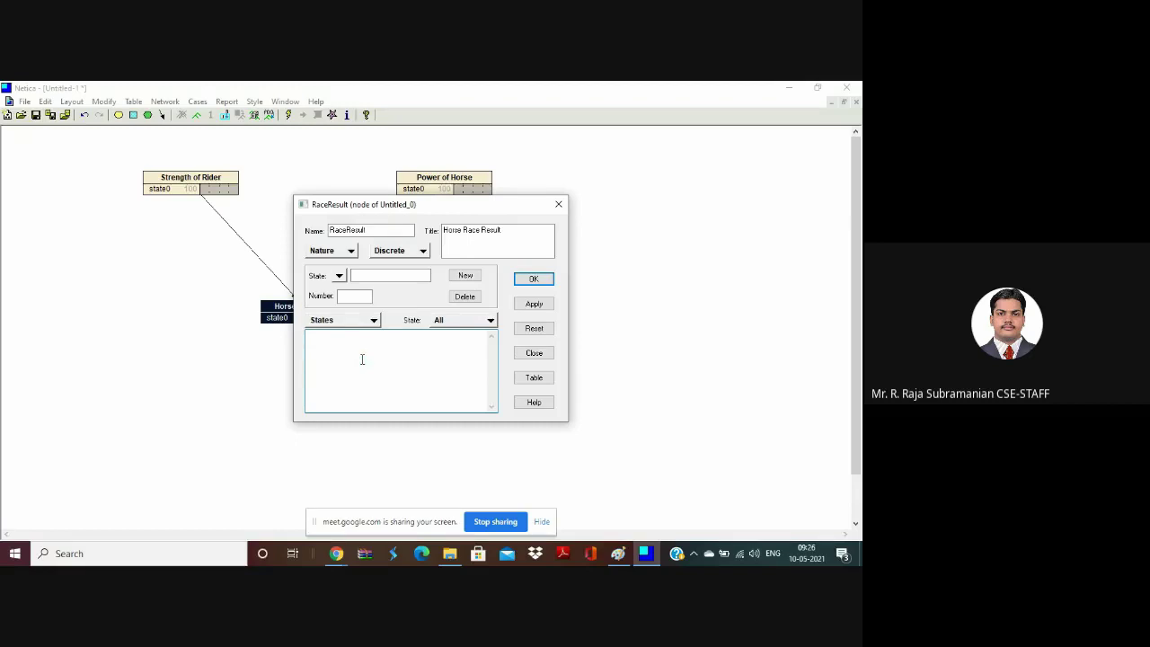
pyautogui.write('Win')
pyautogui.click(539, 306)
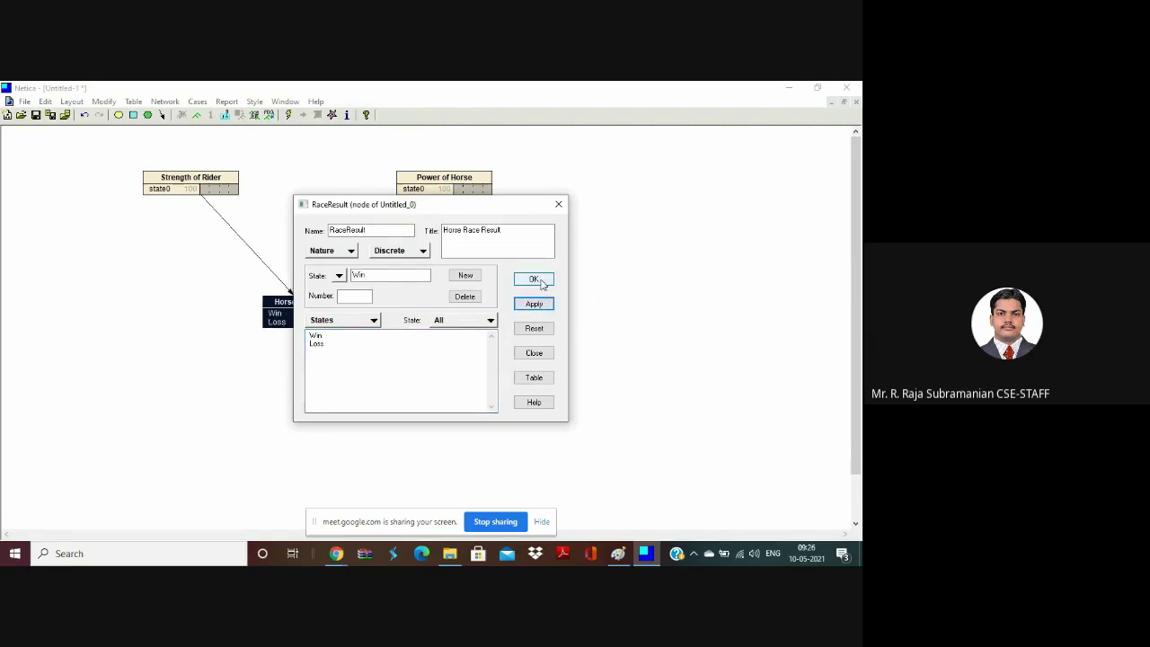
pyautogui.click(539, 279)
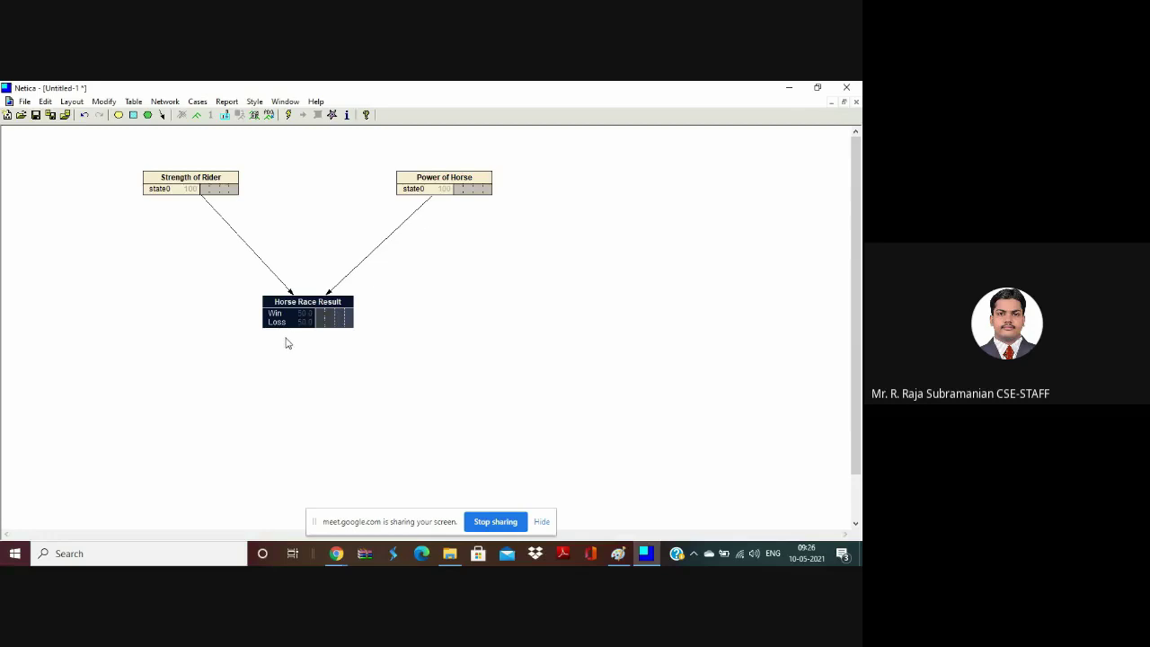
# Define the states Strong, Medium and Low for the Strength of Rider node.
pyautogui.doubleClick(170, 192)
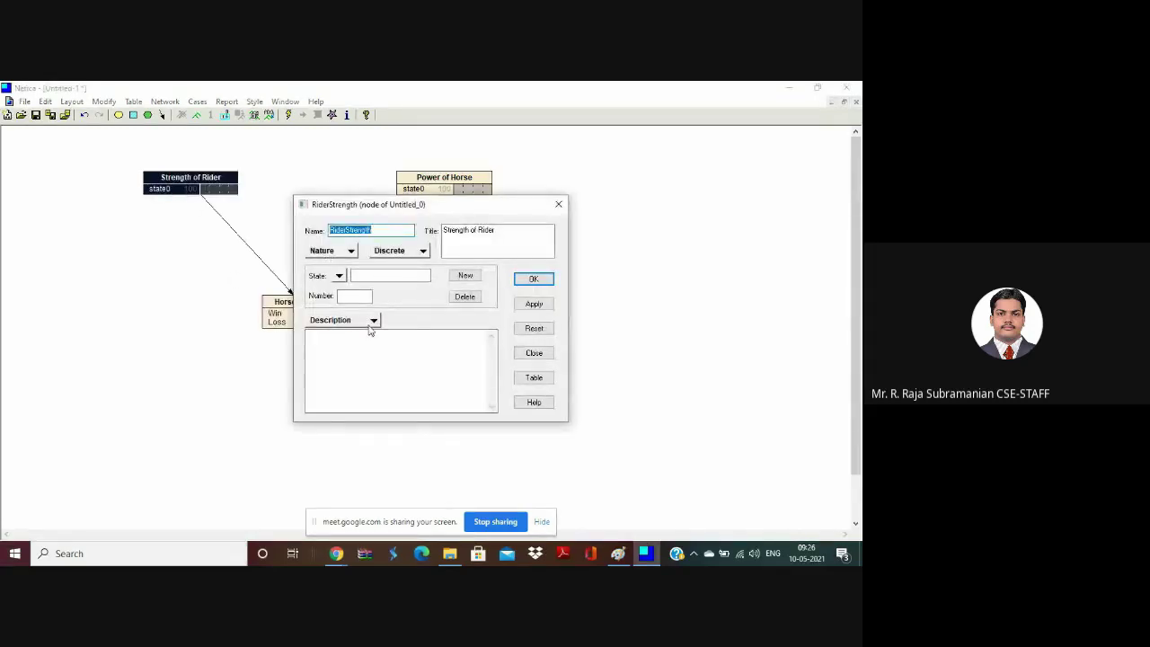
pyautogui.click(370, 322)
pyautogui.click(337, 363)
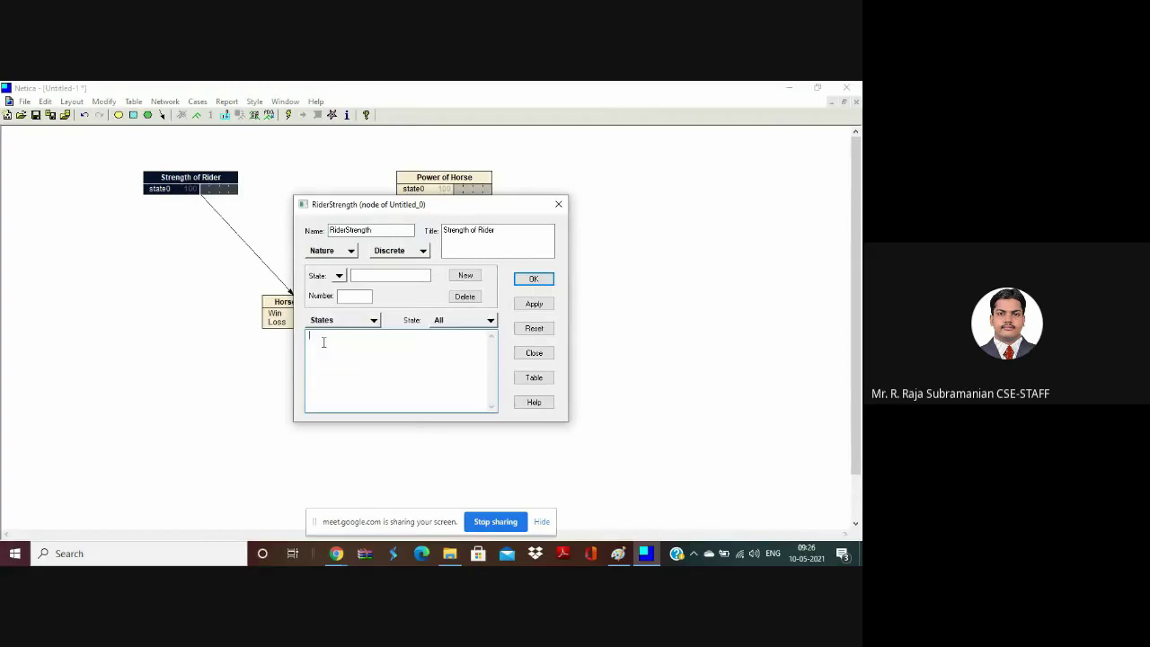
pyautogui.write('s')
pyautogui.click(534, 304)
pyautogui.click(534, 279)
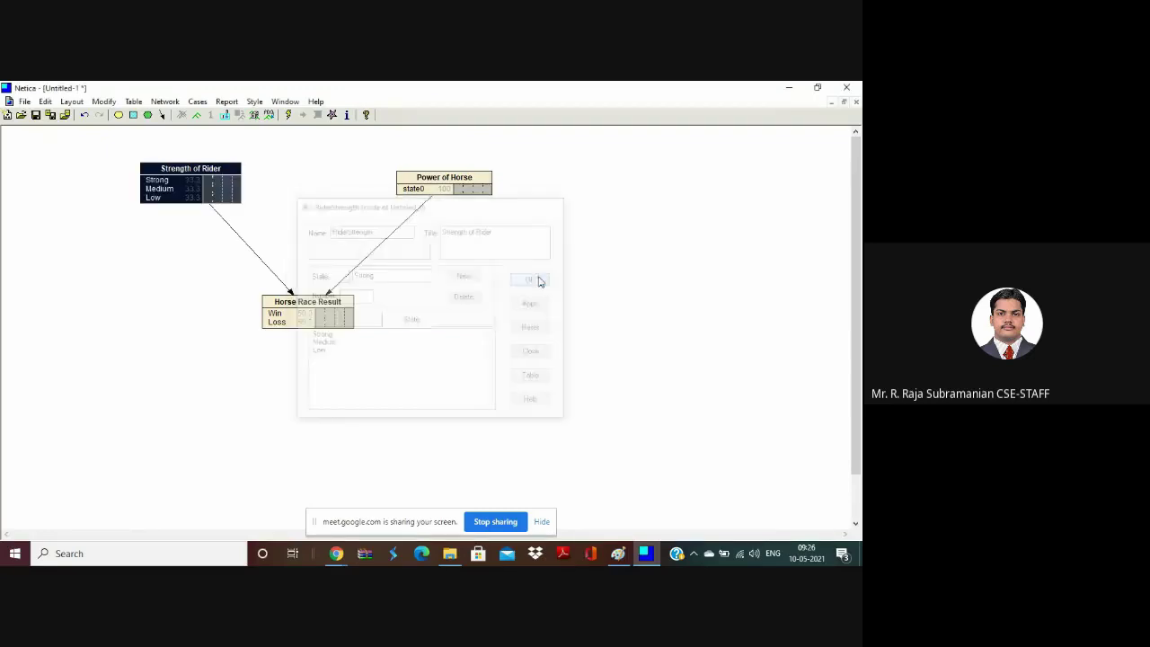
# Enter High and Weak on separate lines as the description of the Power of Horse node.
pyautogui.click(417, 196)
pyautogui.doubleClick(418, 195)
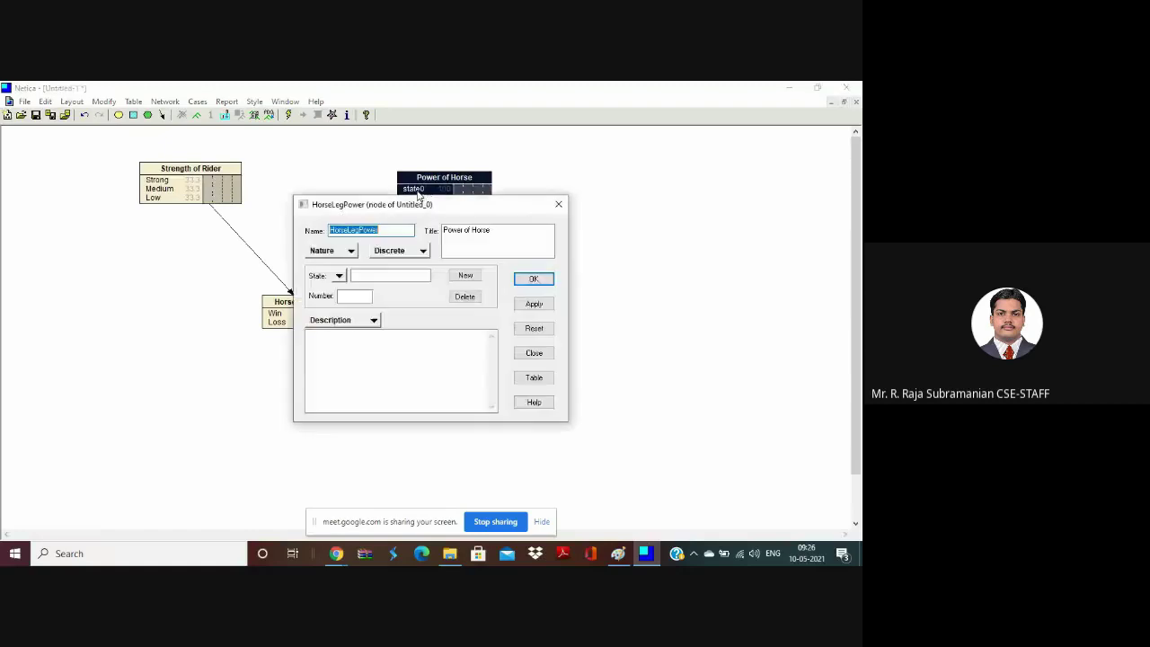
pyautogui.click(338, 350)
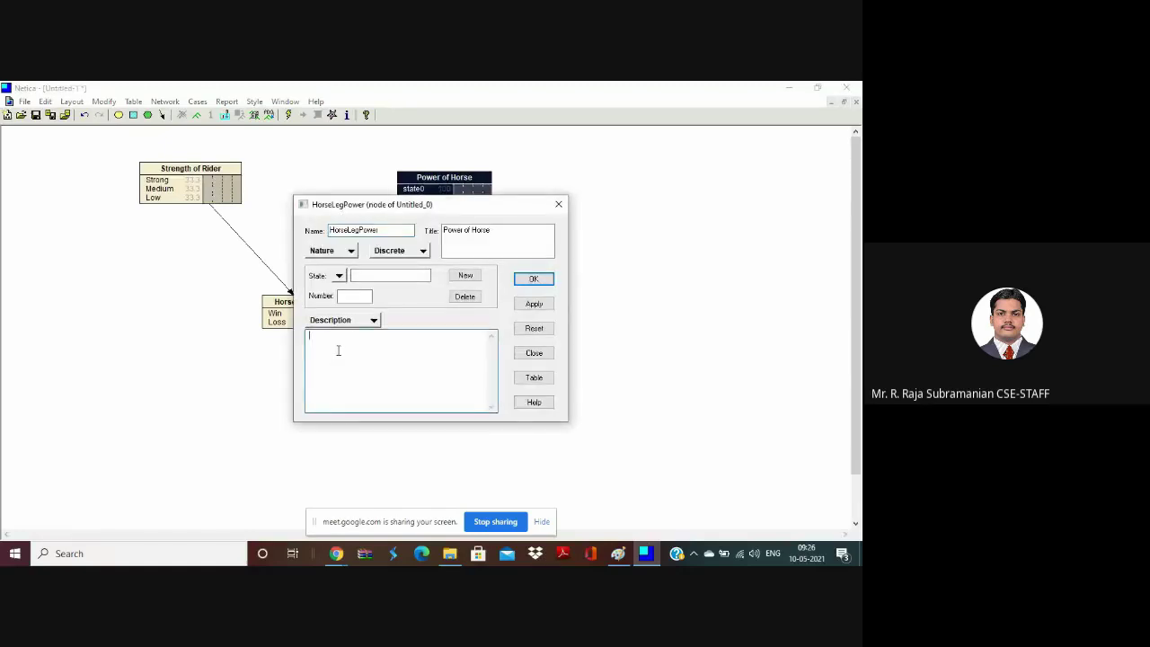
pyautogui.write('High')
pyautogui.click(535, 280)
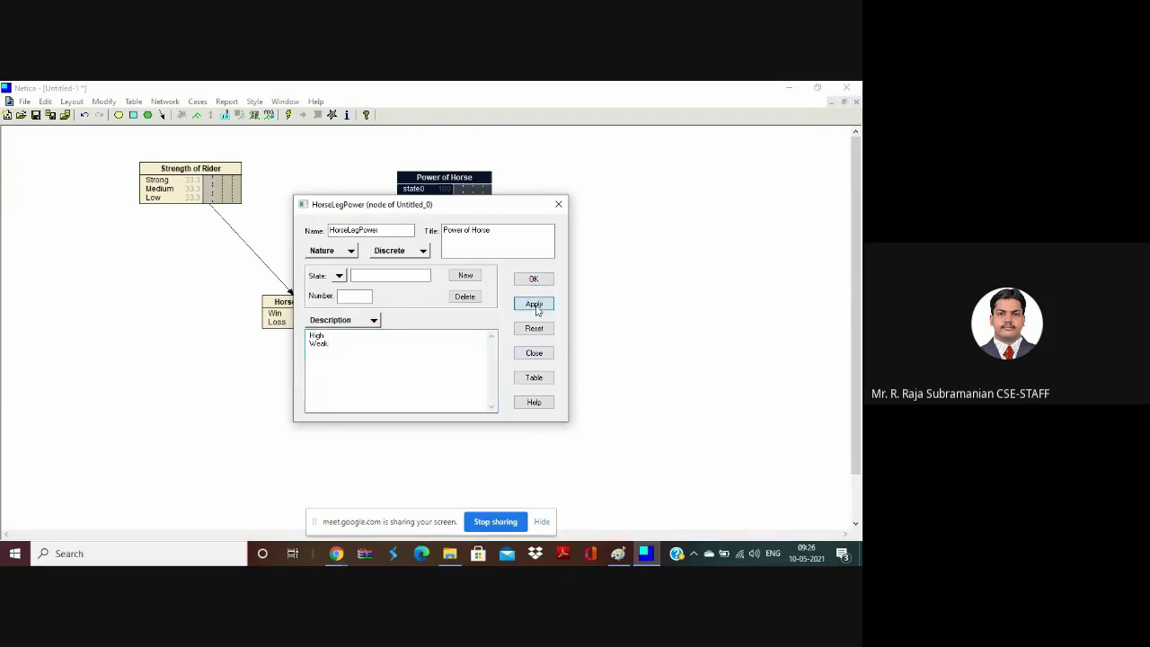
pyautogui.click(535, 279)
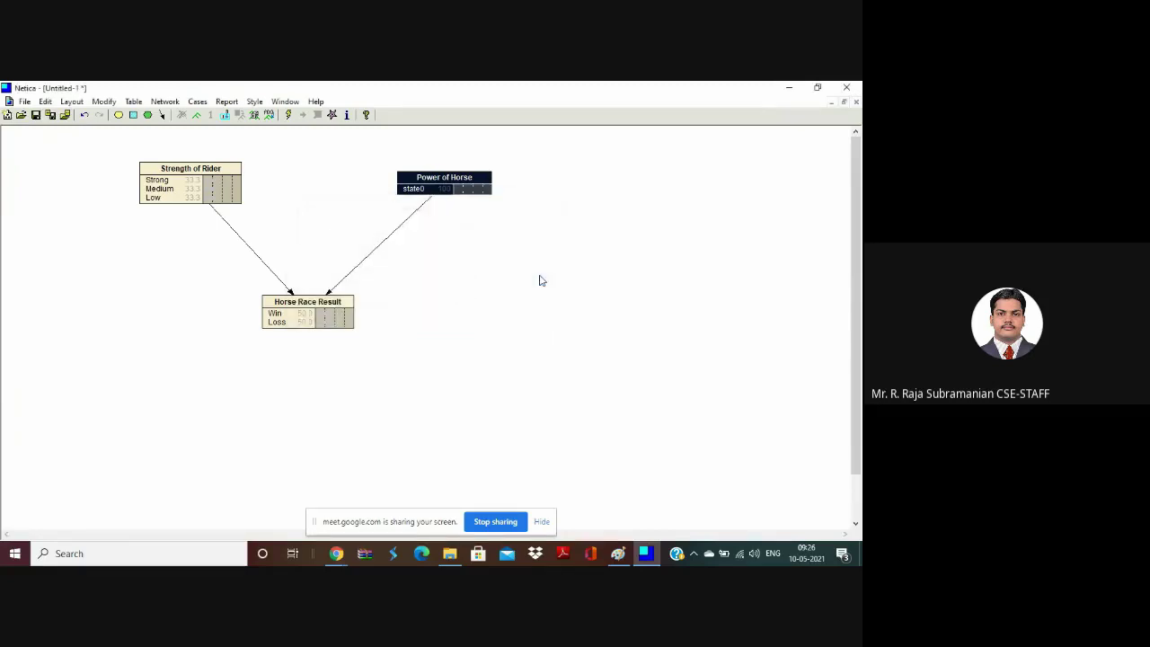
# Define the states High and Weak for the Power of Horse node.
pyautogui.doubleClick(420, 189)
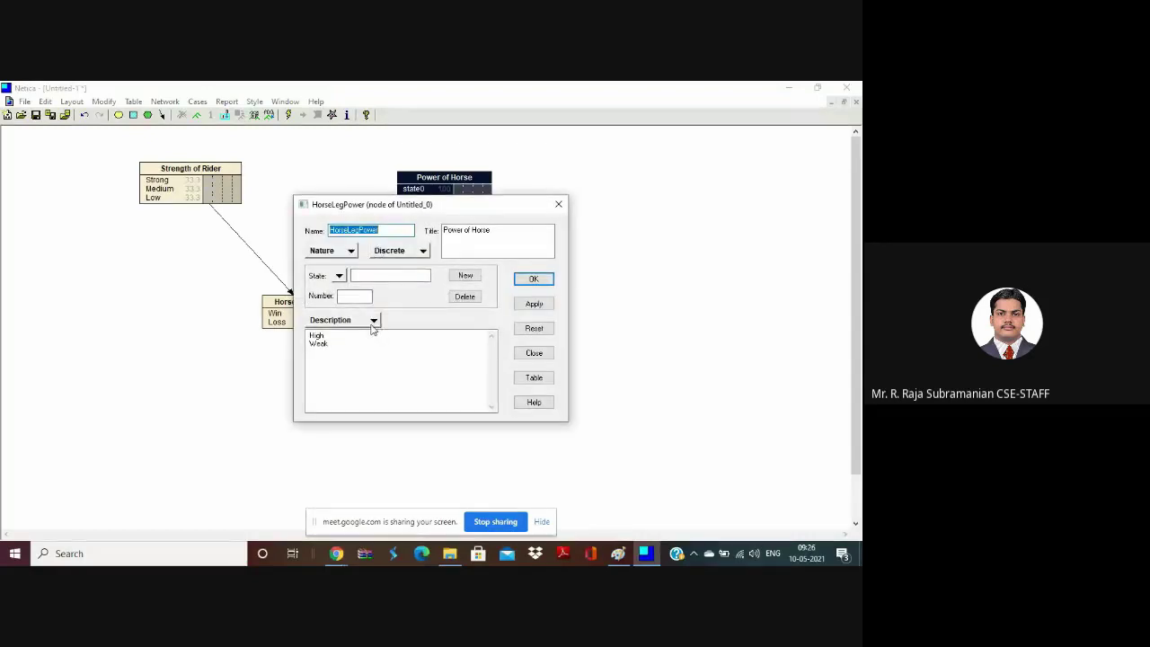
pyautogui.click(373, 321)
pyautogui.click(332, 361)
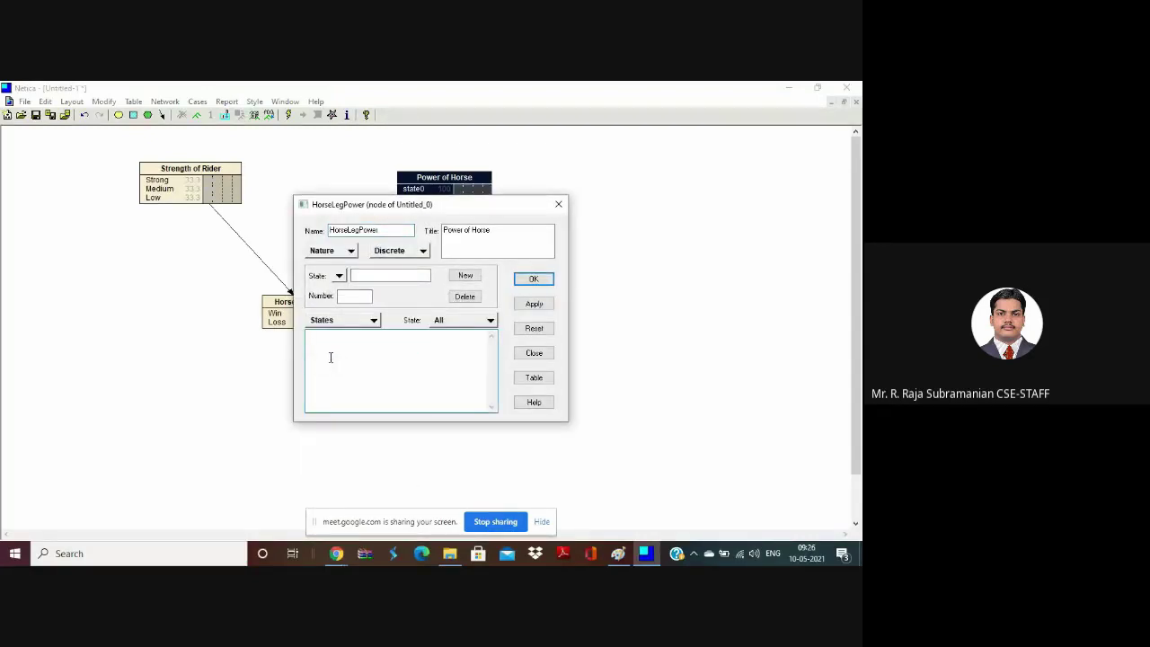
pyautogui.write('High Weak')
pyautogui.click(542, 303)
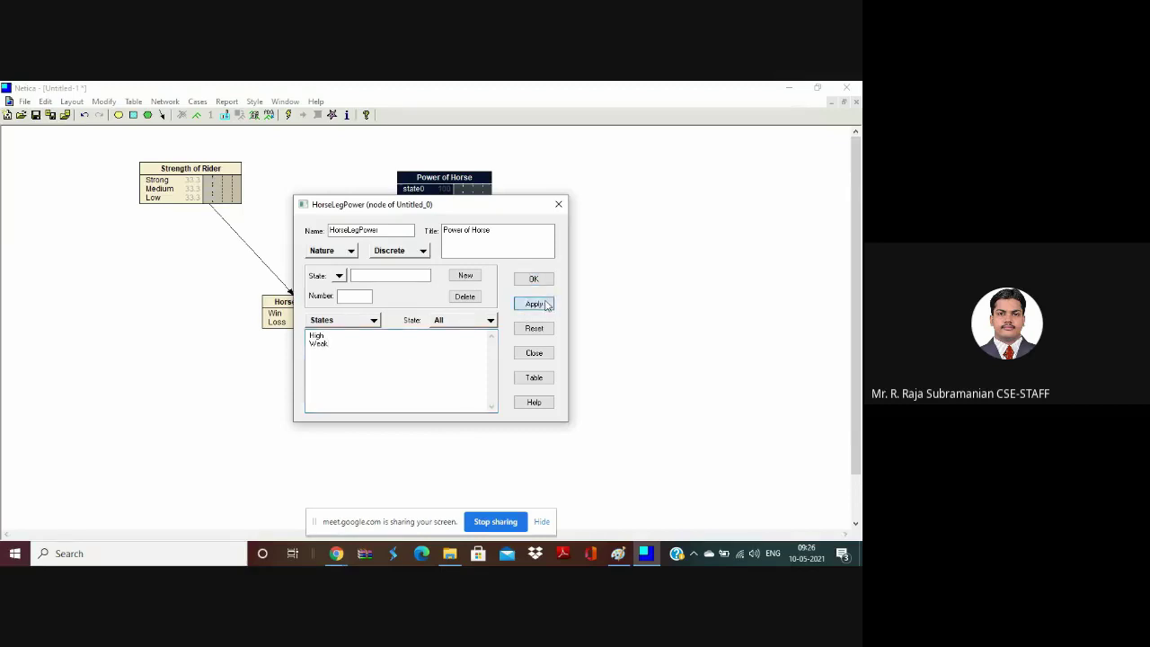
pyautogui.click(539, 279)
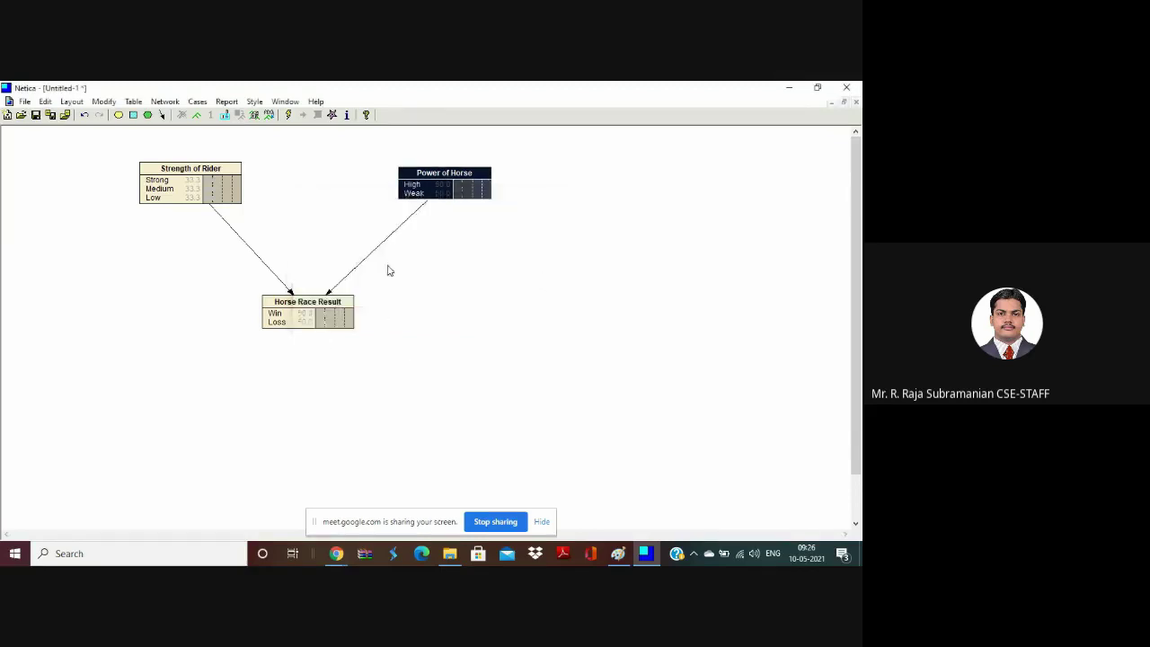
pyautogui.click(426, 206)
pyautogui.click(521, 278)
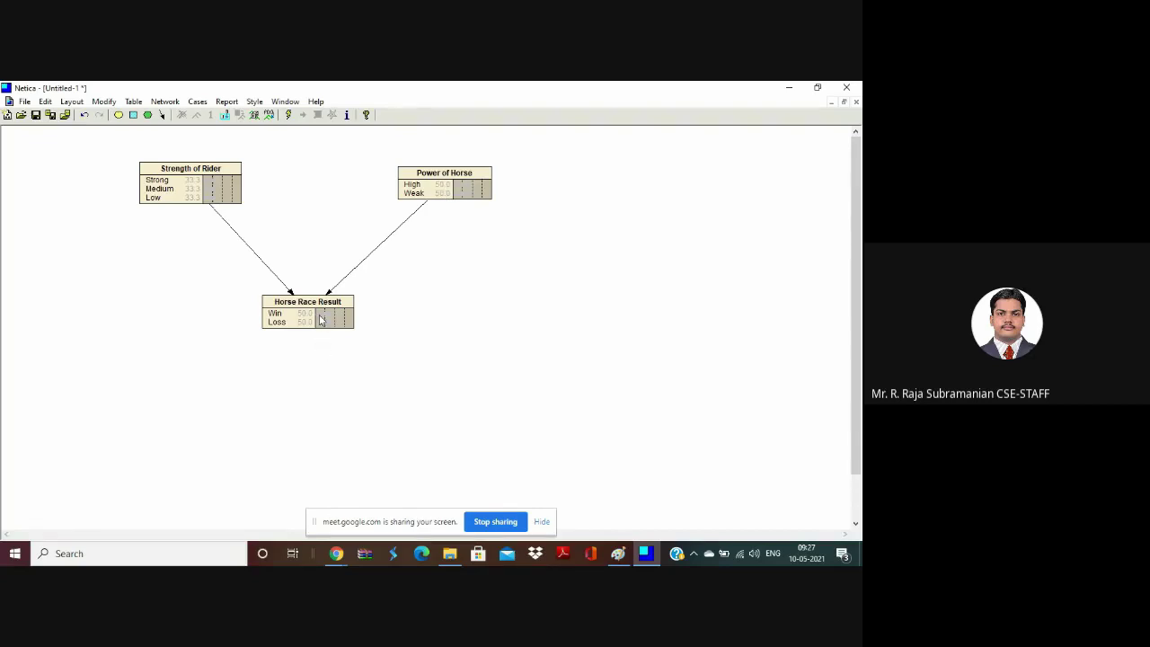
# Examine the rider and horse state combinations in the Horse Race Result node's probability table, then return to the network.
pyautogui.click(332, 312)
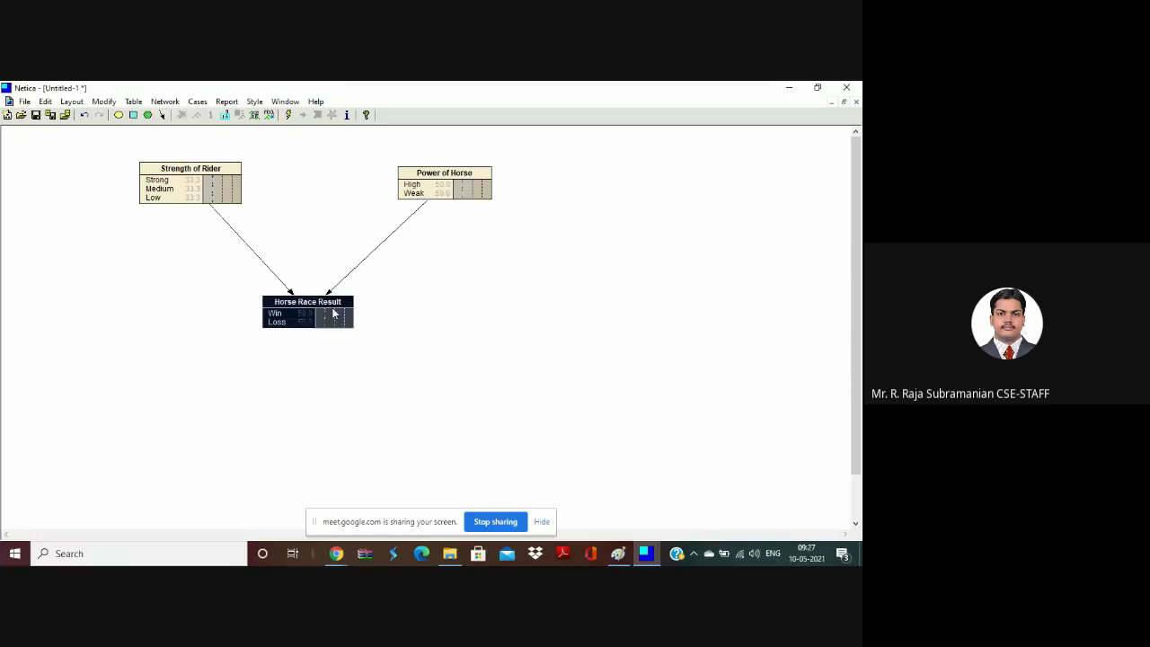
pyautogui.doubleClick(332, 312)
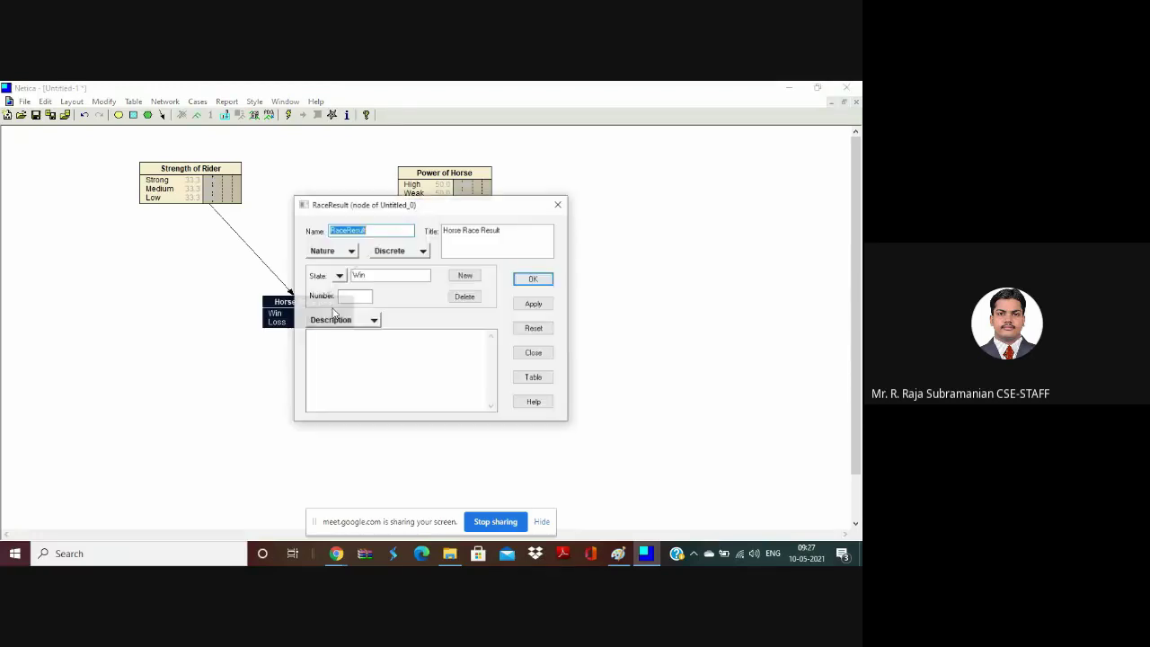
pyautogui.click(534, 378)
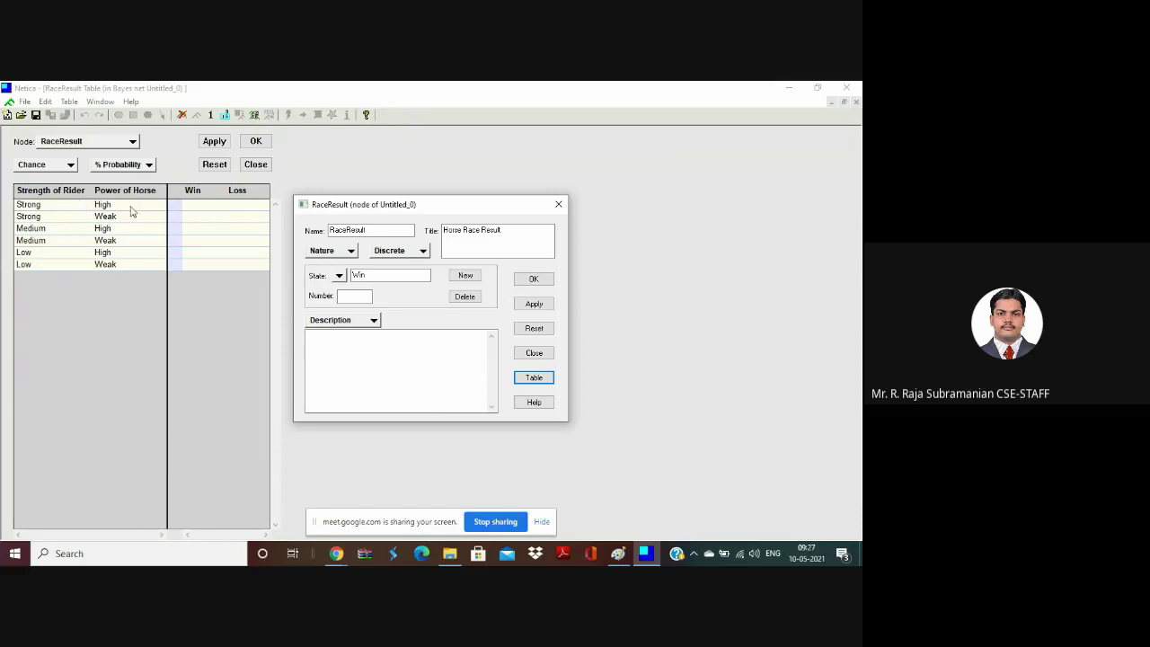
pyautogui.click(557, 204)
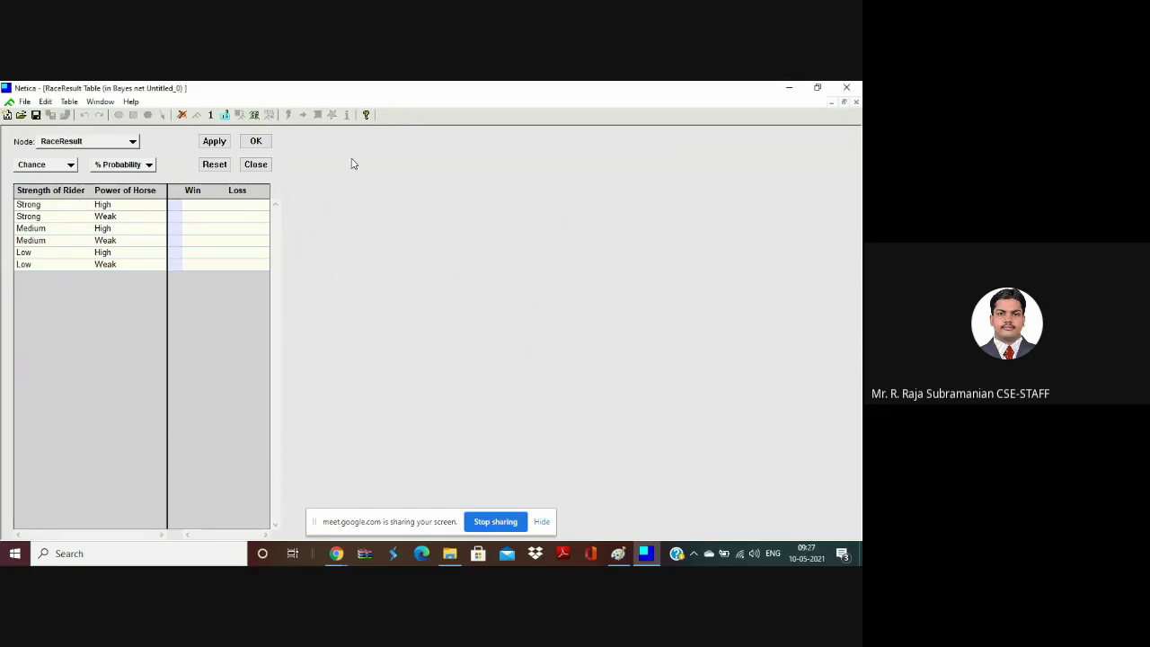
pyautogui.click(269, 141)
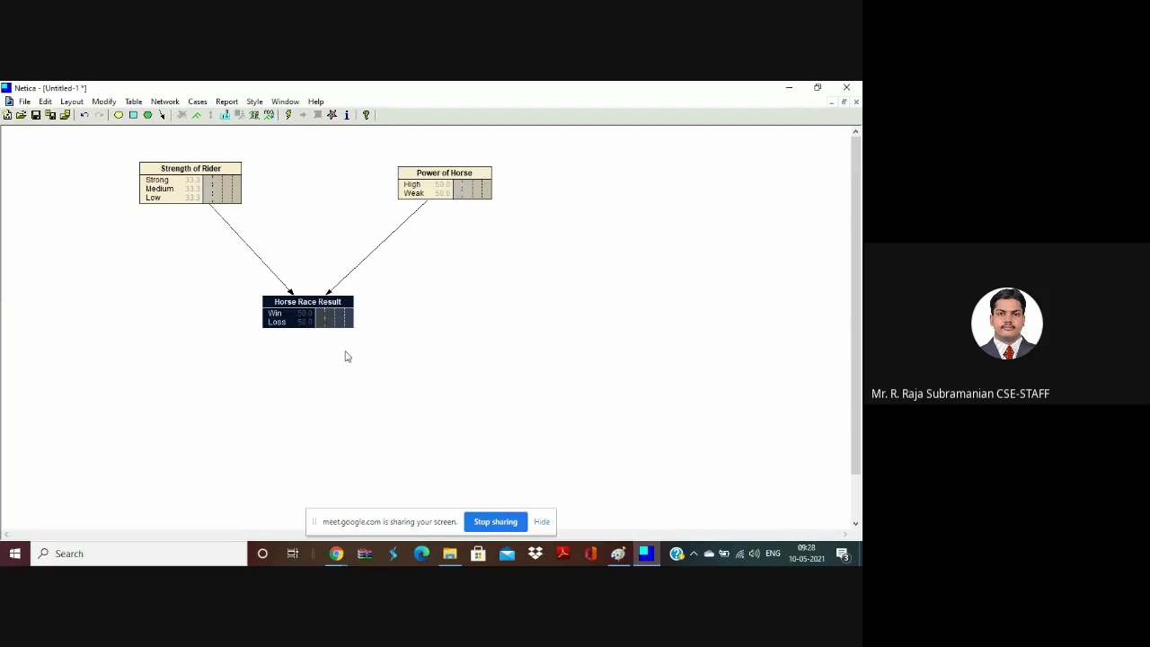
# In the Horse Race Result table, enter Win/Loss probabilities 100/0 for Strong-High, 0/100 for Low-Weak and 70/30 for Strong-Weak.
pyautogui.doubleClick(309, 307)
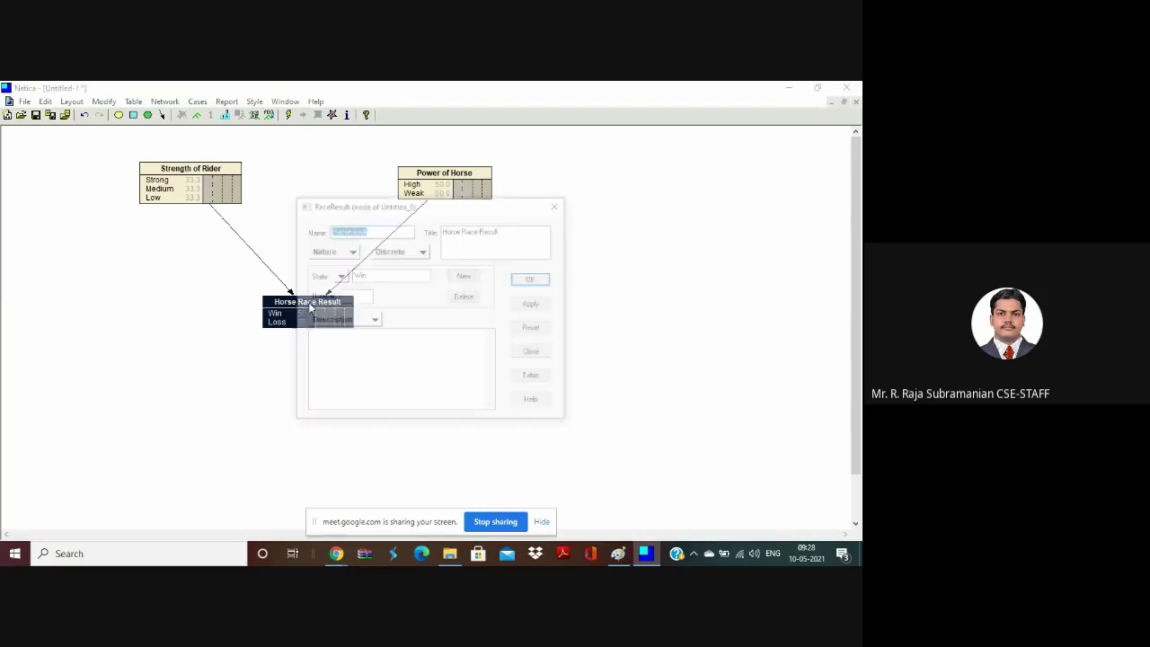
pyautogui.click(533, 377)
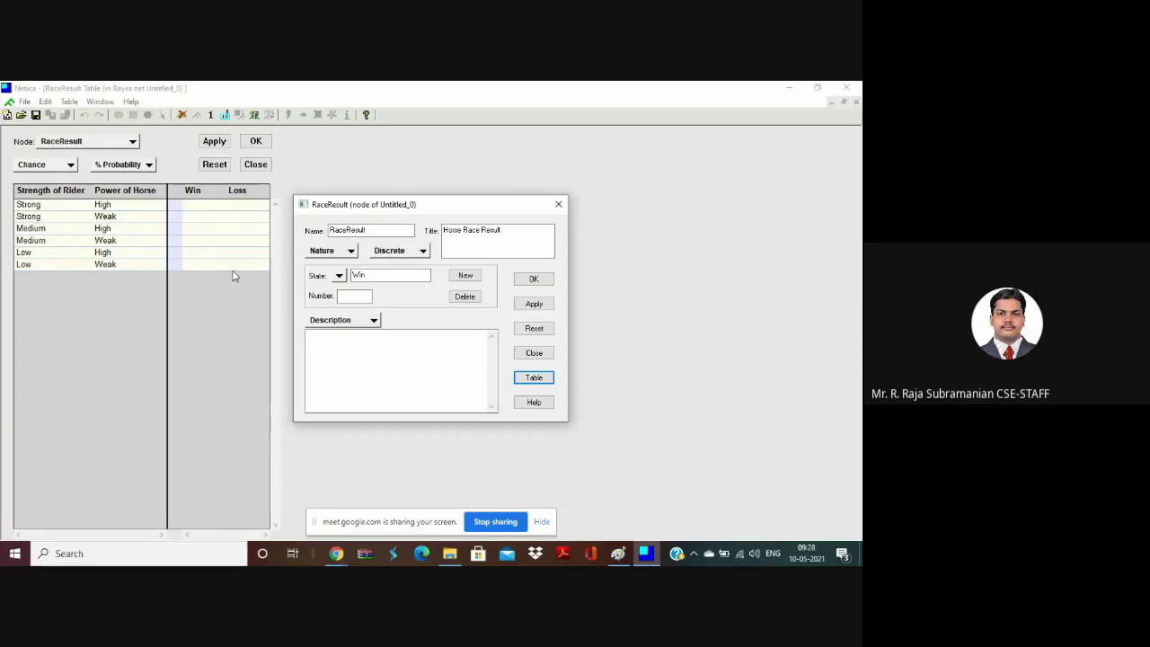
pyautogui.click(193, 206)
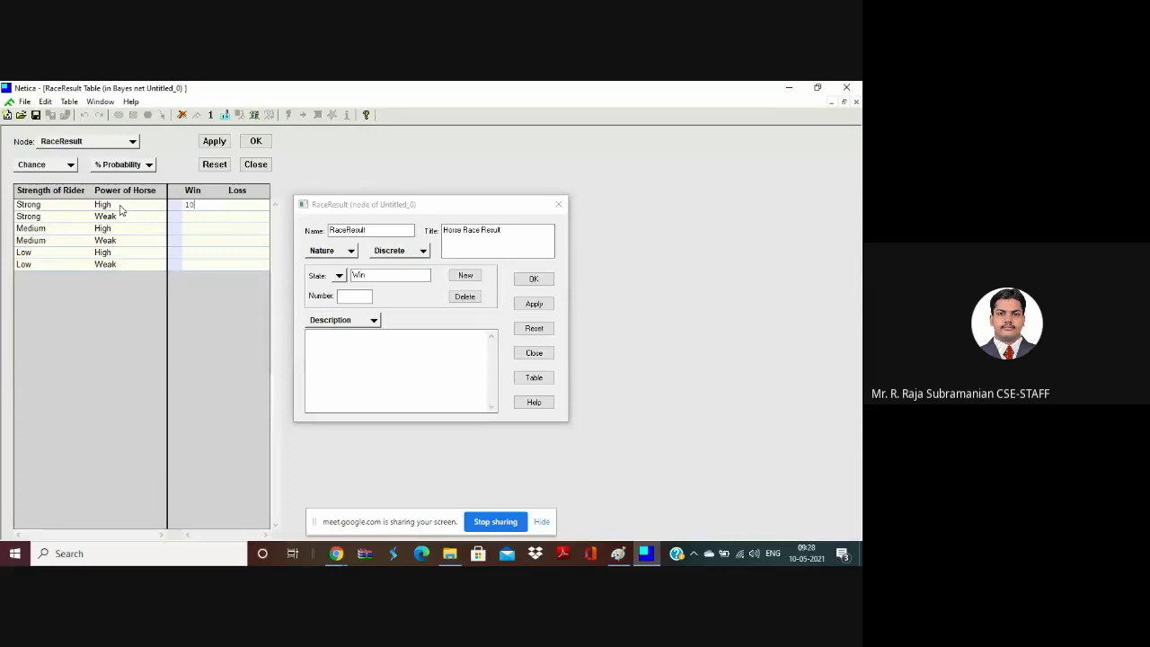
pyautogui.write('0')
pyautogui.press('Tab')
pyautogui.press('Tab')
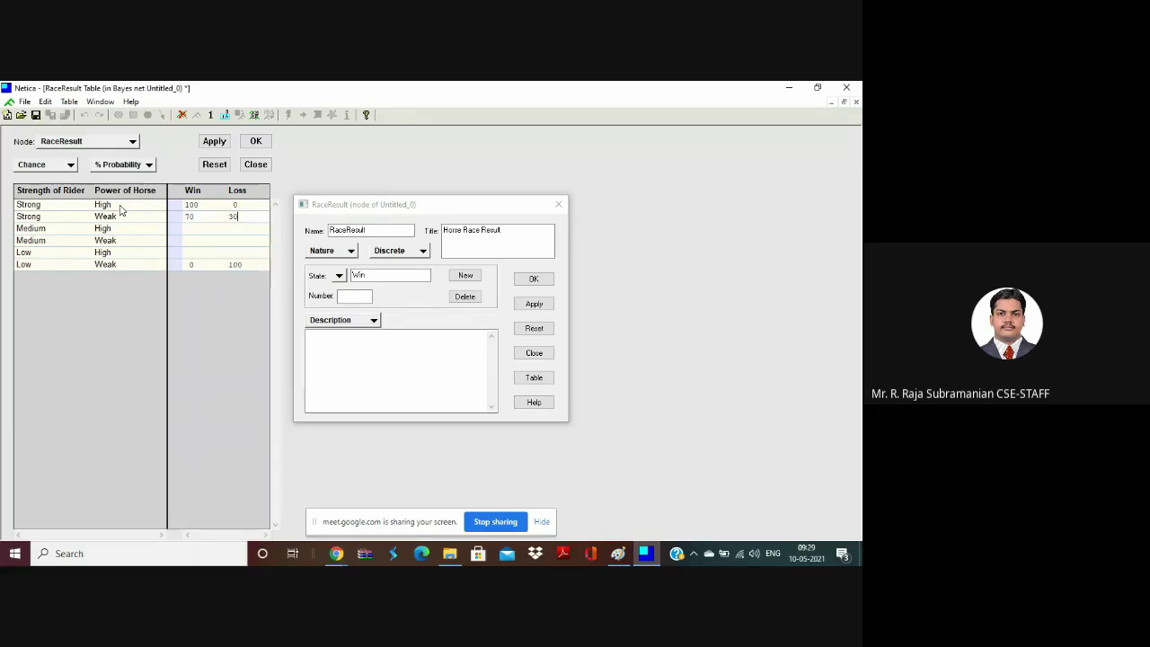
# Complete the Horse Race Result table with Win/Loss 30/70 for Low-High, 80/20 for Medium-High and 20/80 for Medium-Weak, and apply it.
pyautogui.press('Down')
pyautogui.press('Tab')
pyautogui.press('Tab')
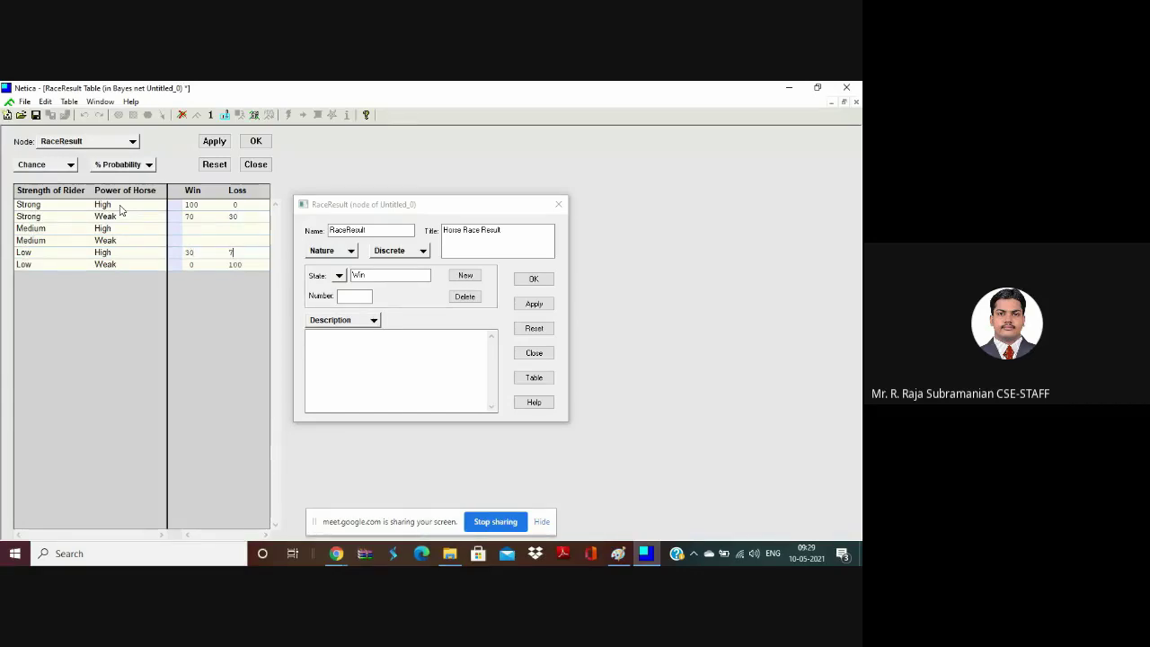
pyautogui.press('Up')
pyautogui.press('Up')
pyautogui.press('Left')
pyautogui.write('8')
pyautogui.write('20')
pyautogui.press('Tab')
pyautogui.write('80')
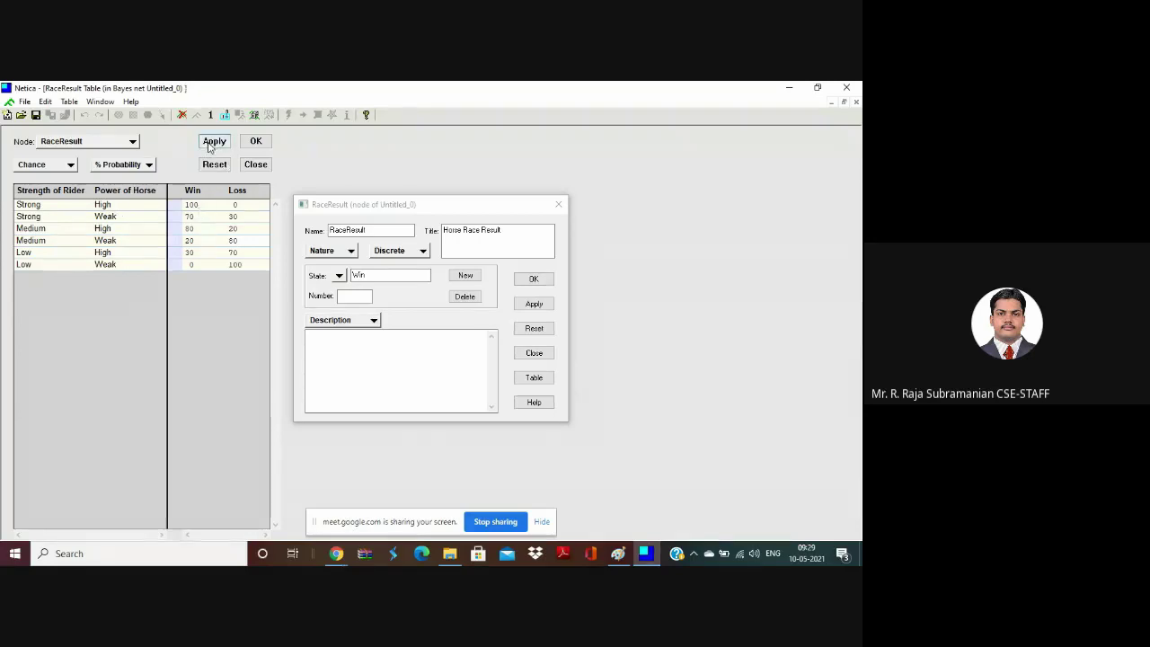
pyautogui.click(252, 146)
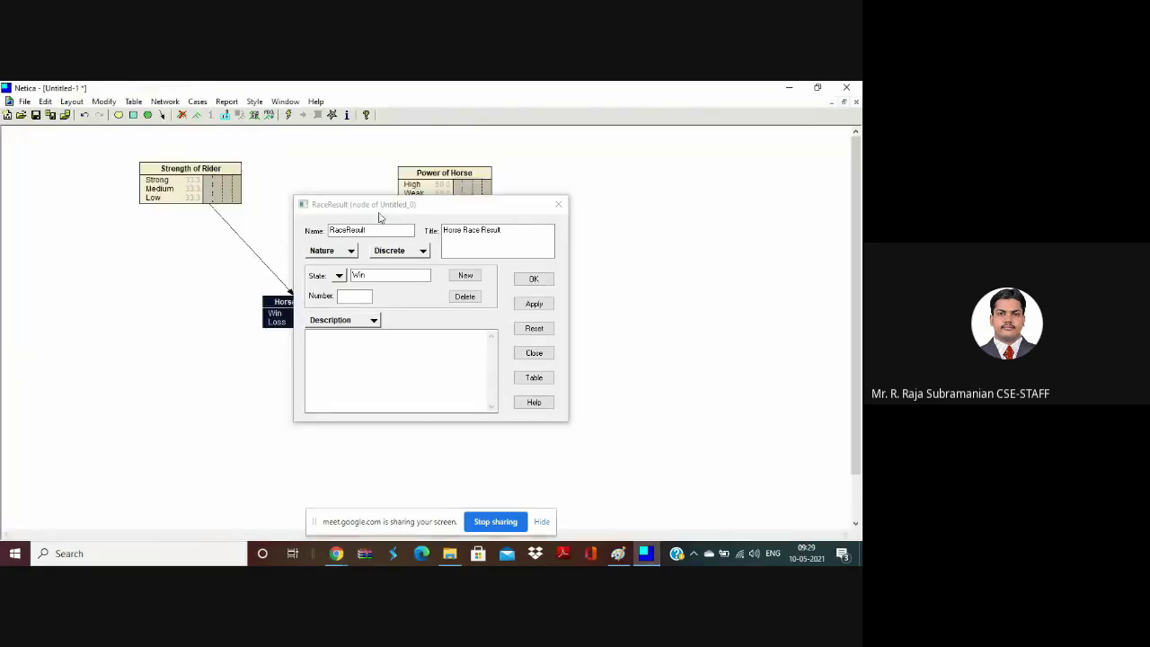
pyautogui.click(557, 206)
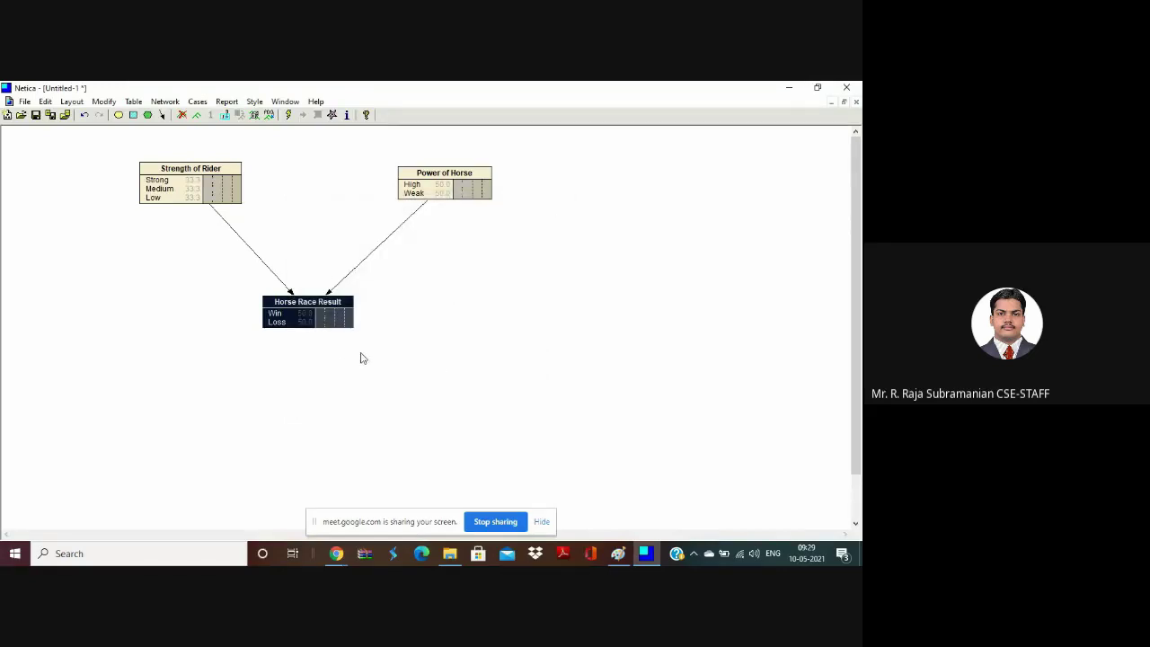
# Review the completed probability table of the Horse Race Result node and close it.
pyautogui.doubleClick(310, 324)
pyautogui.click(533, 383)
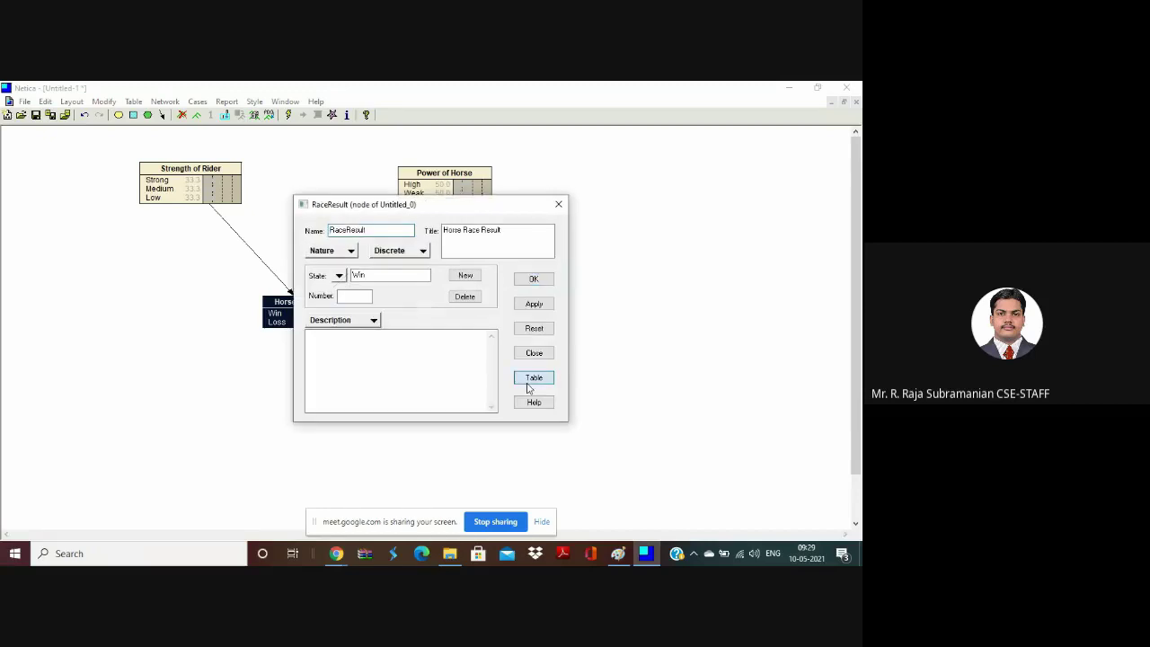
pyautogui.click(558, 205)
pyautogui.click(254, 144)
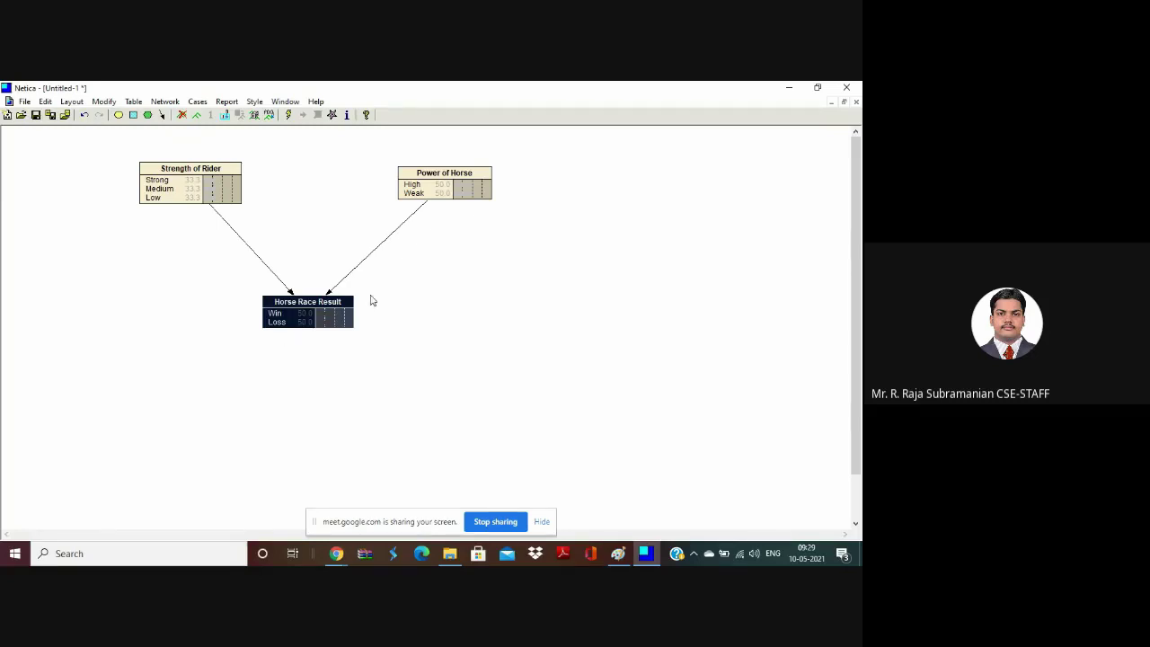
# Compile the network and raise the belief for a Strong rider to about 49%.
pyautogui.click(290, 118)
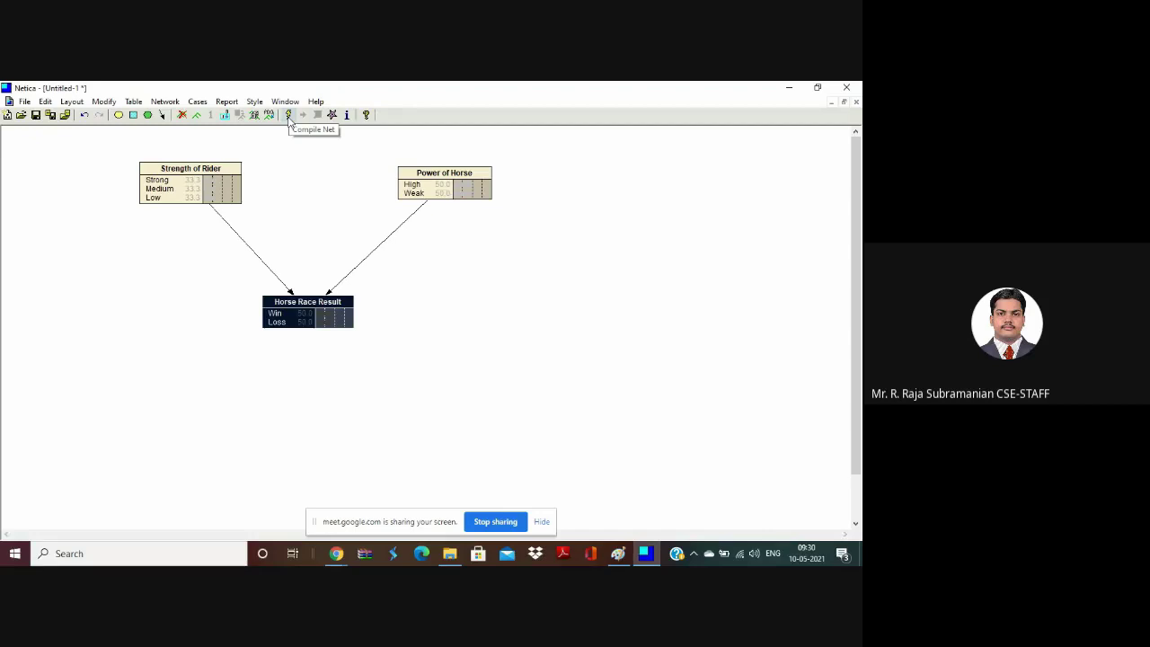
pyautogui.click(289, 117)
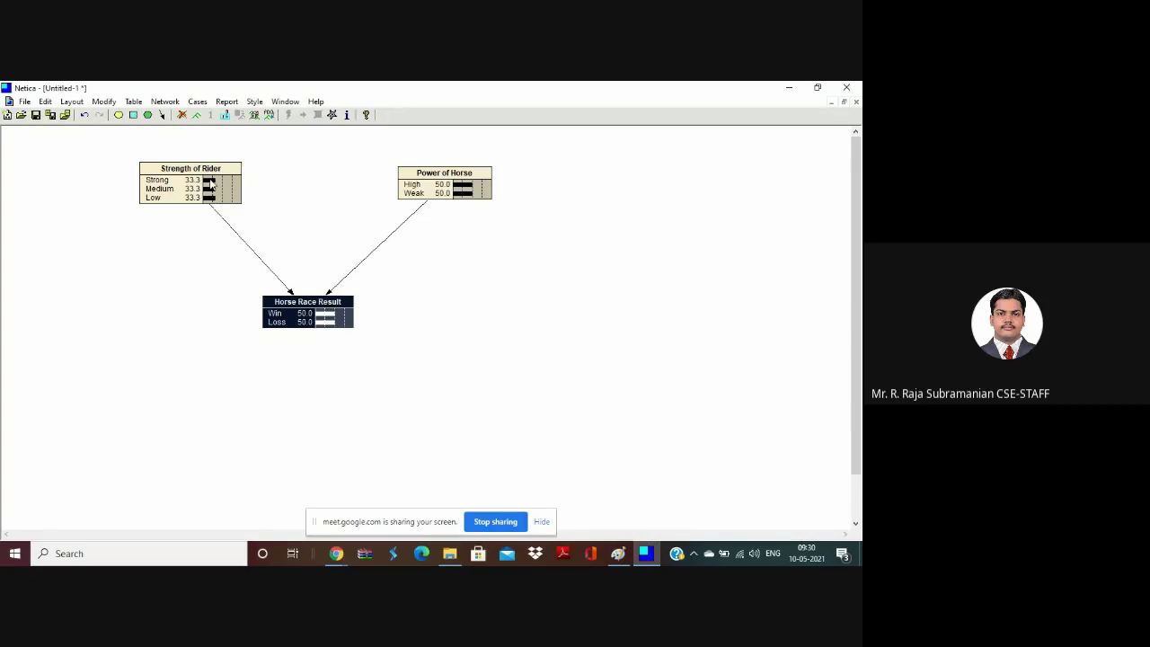
pyautogui.moveTo(214, 185); pyautogui.dragTo(221, 185)
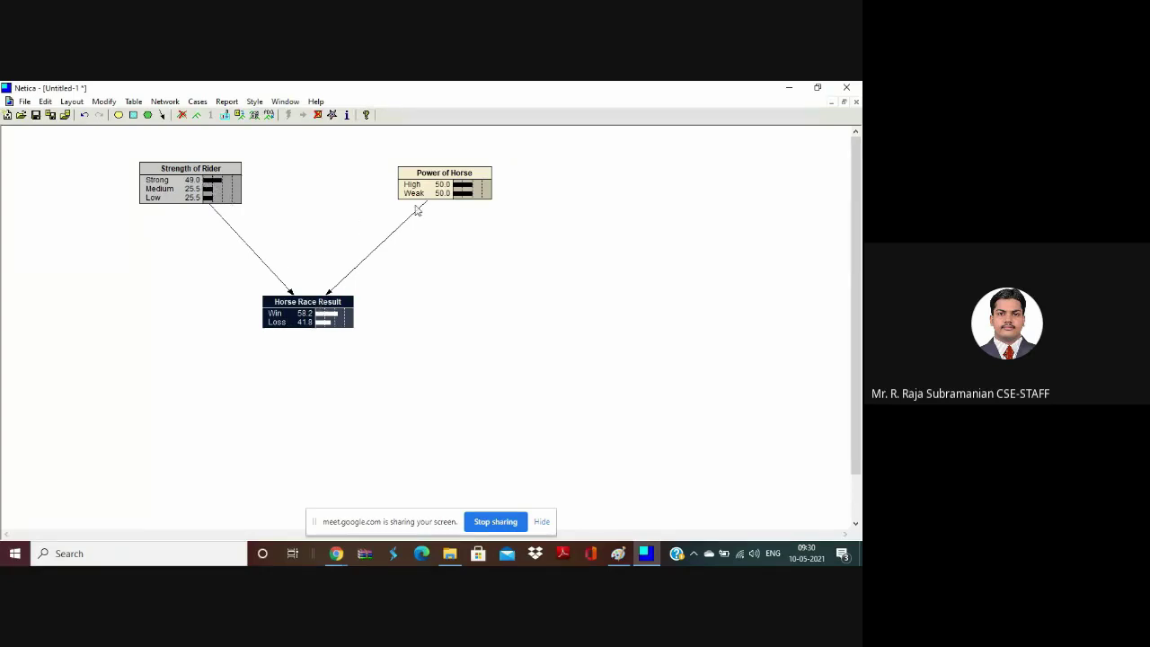
# Raise the Medium rider strength belief to about 63% and the Weak horse power belief to 70%.
pyautogui.click(212, 191)
pyautogui.moveTo(212, 191); pyautogui.dragTo(226, 192)
pyautogui.moveTo(468, 198); pyautogui.dragTo(479, 199)
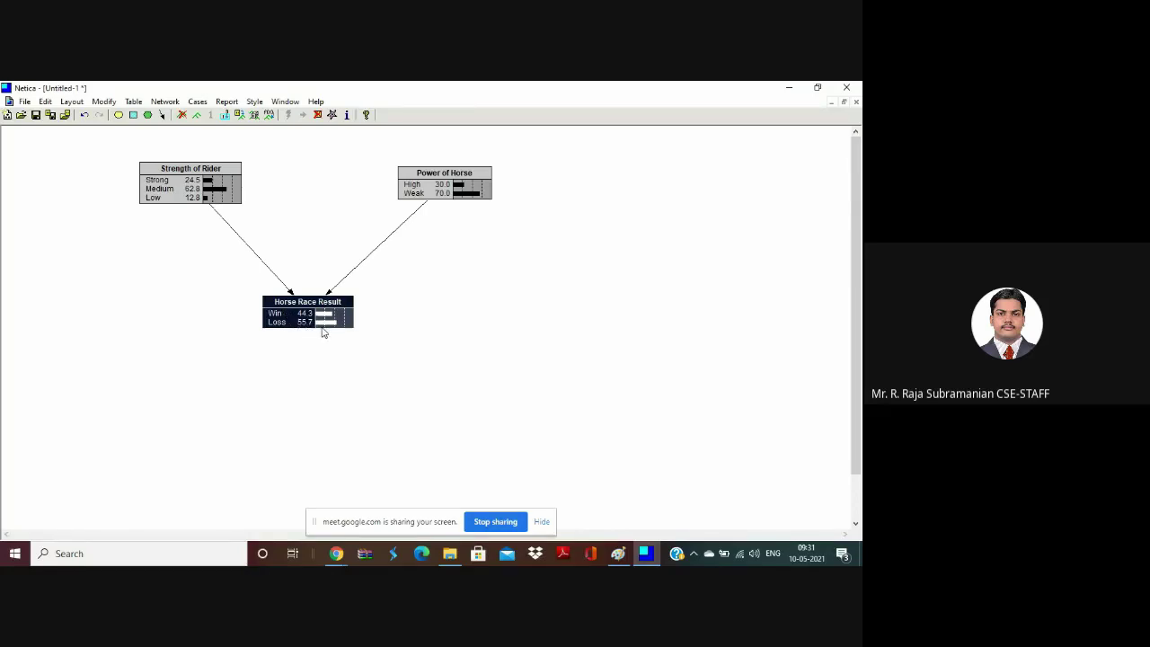
# Raise the Low rider strength belief to about 64% and the High horse power belief to about 79%.
pyautogui.click(479, 196)
pyautogui.moveTo(206, 198); pyautogui.dragTo(229, 204)
pyautogui.moveTo(463, 185); pyautogui.dragTo(484, 189)
# Add a new nature node below and to the left of the Horse Race Result node.
pyautogui.click(119, 114)
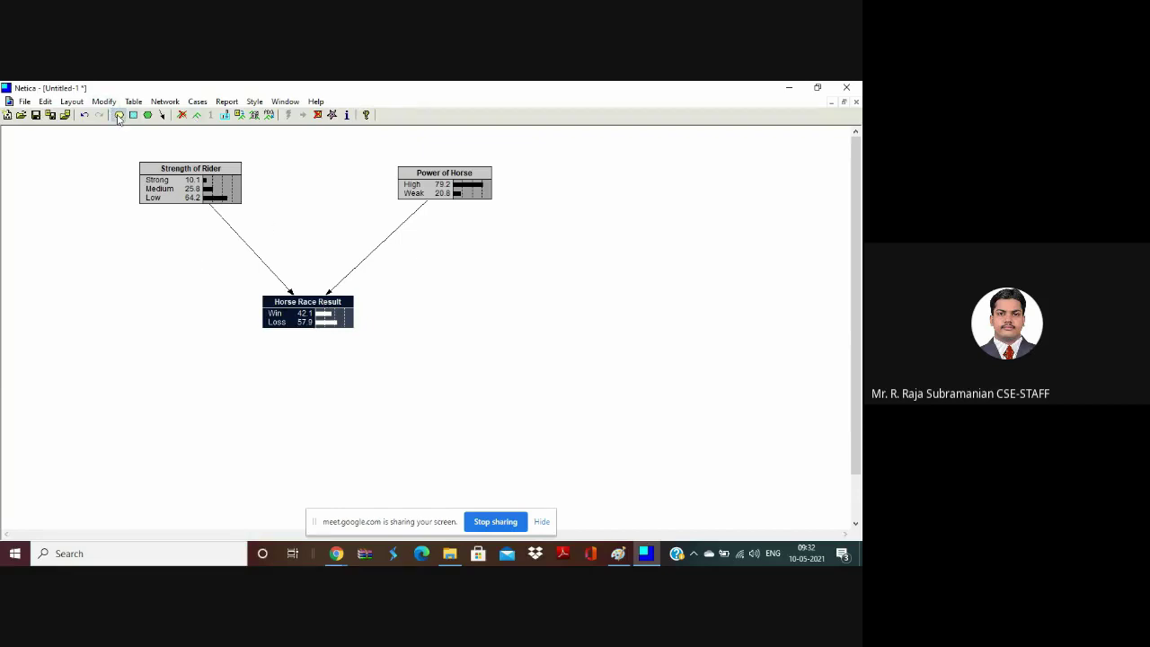
pyautogui.click(161, 409)
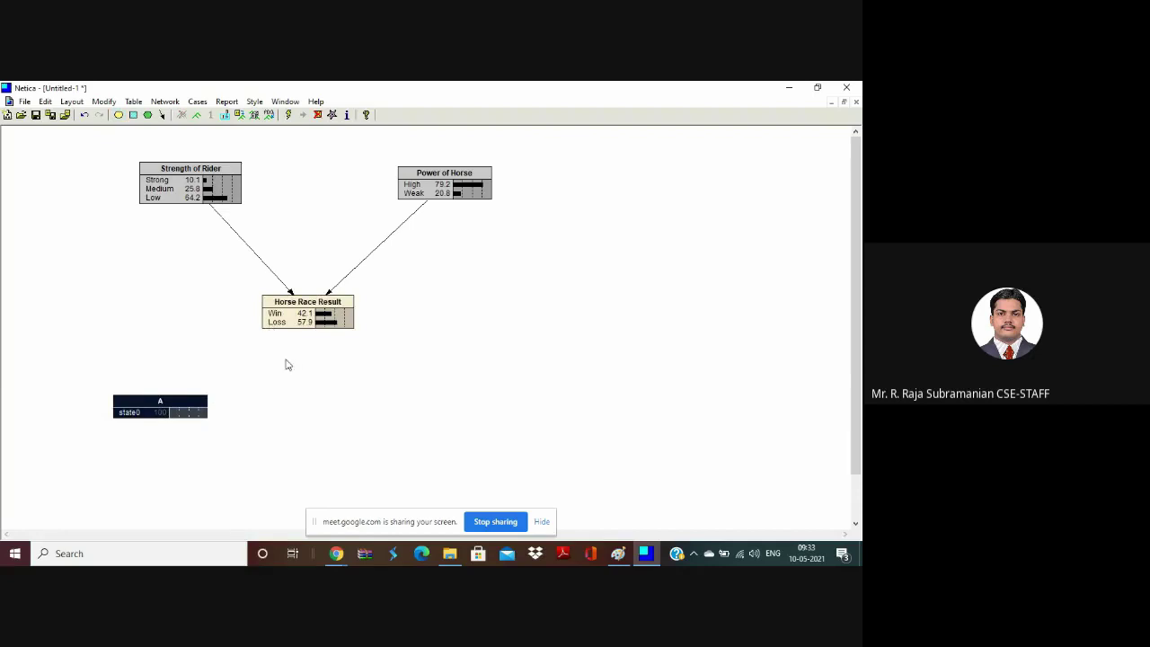
pyautogui.moveTo(184, 406); pyautogui.dragTo(201, 407)
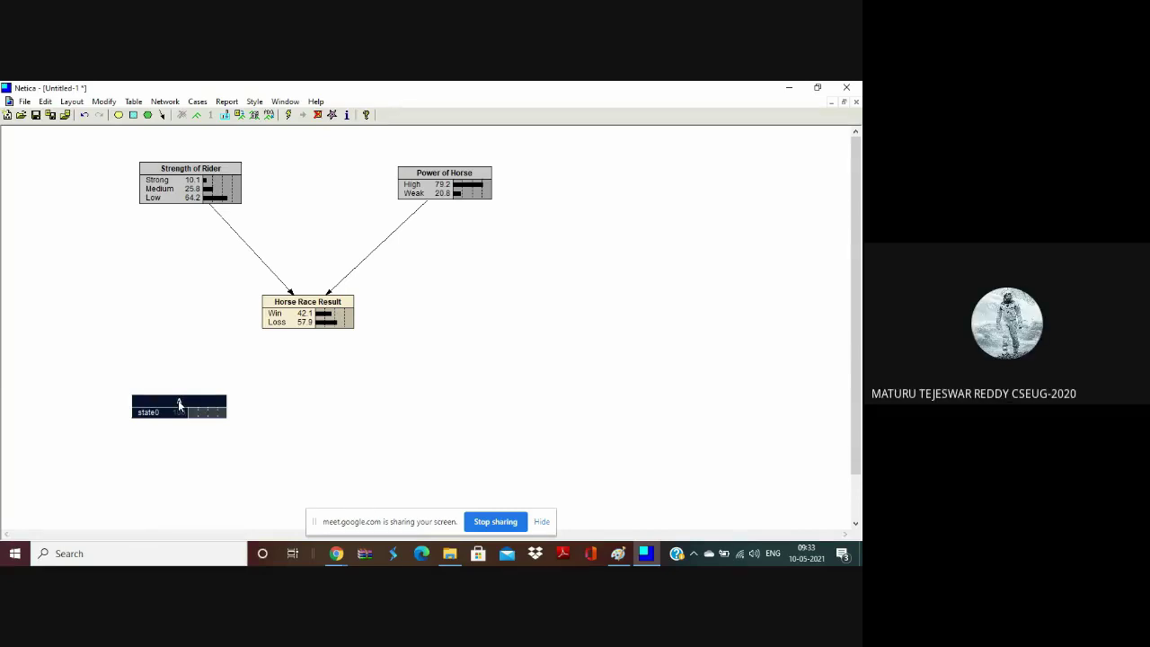
# Name the new node Treat and give it the title "Treat for Friends".
pyautogui.doubleClick(179, 404)
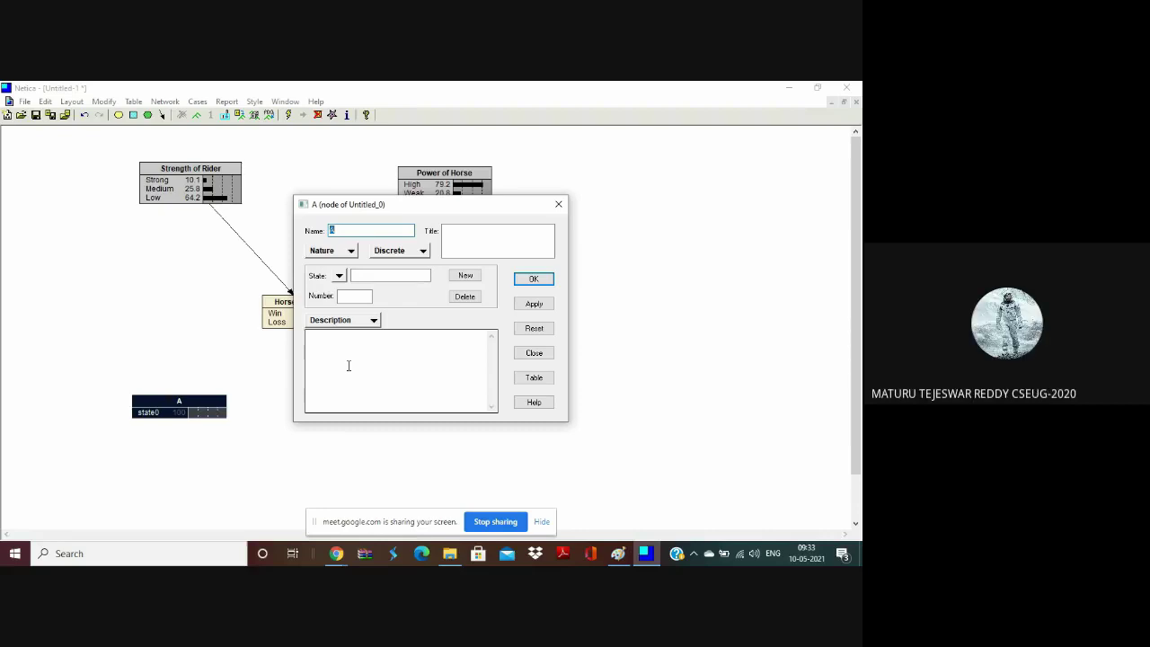
pyautogui.write('Treat')
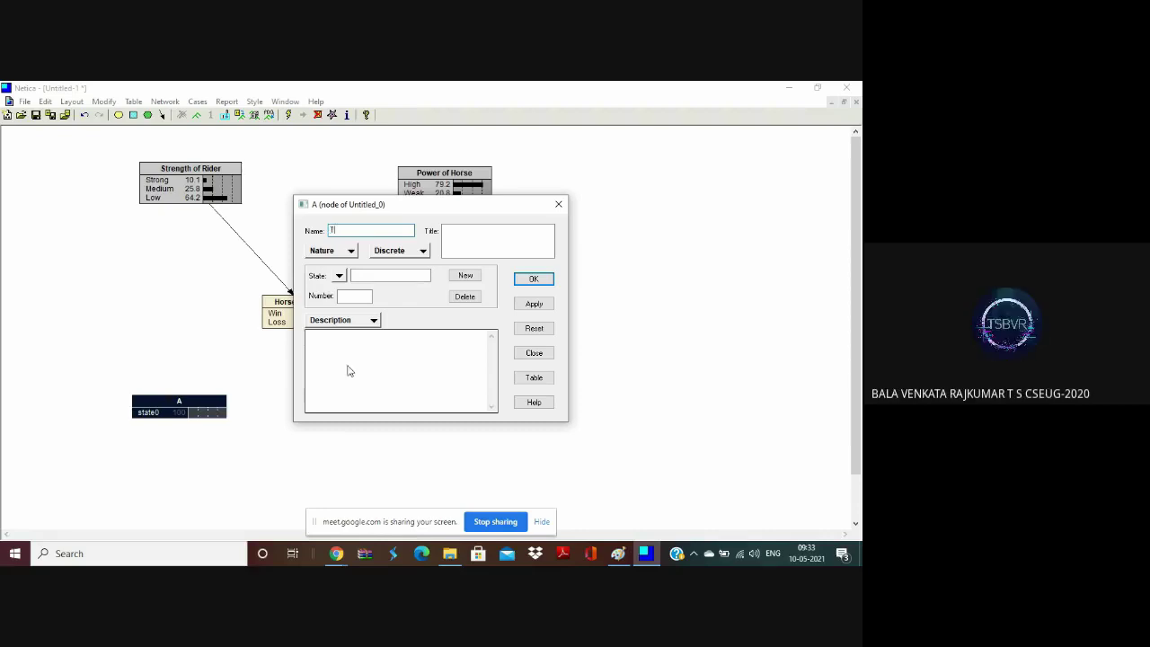
pyautogui.click(489, 244)
pyautogui.write('Treat for F')
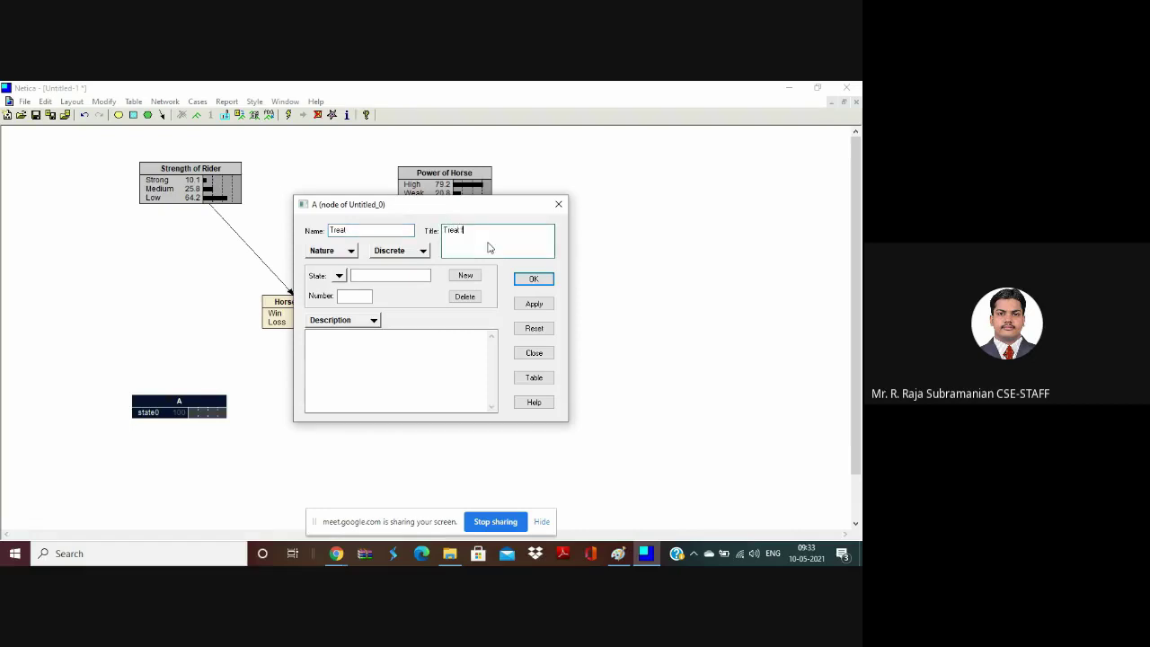
pyautogui.write('riends')
# Define the states Yes and No for the Treat for Friends node and accept its properties.
pyautogui.click(375, 320)
pyautogui.click(358, 365)
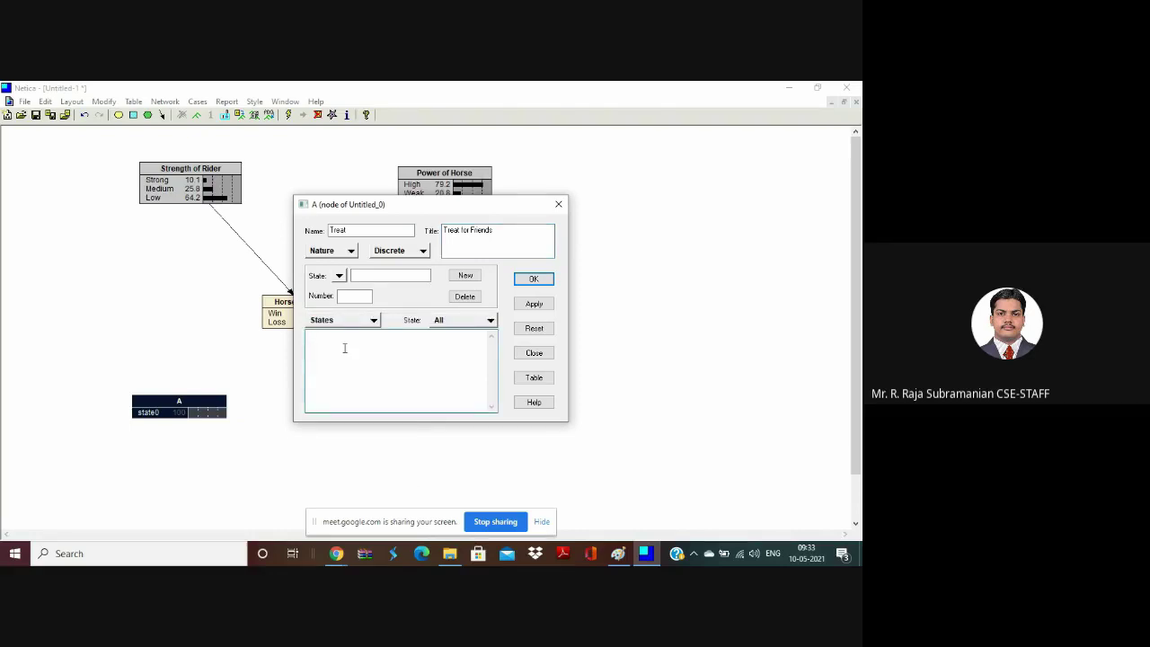
pyautogui.write('Huge')
pyautogui.press('BackSpace')
pyautogui.press('BackSpace')
pyautogui.press('BackSpace')
pyautogui.write('Yes')
pyautogui.press('Return')
pyautogui.write('No')
pyautogui.click(542, 304)
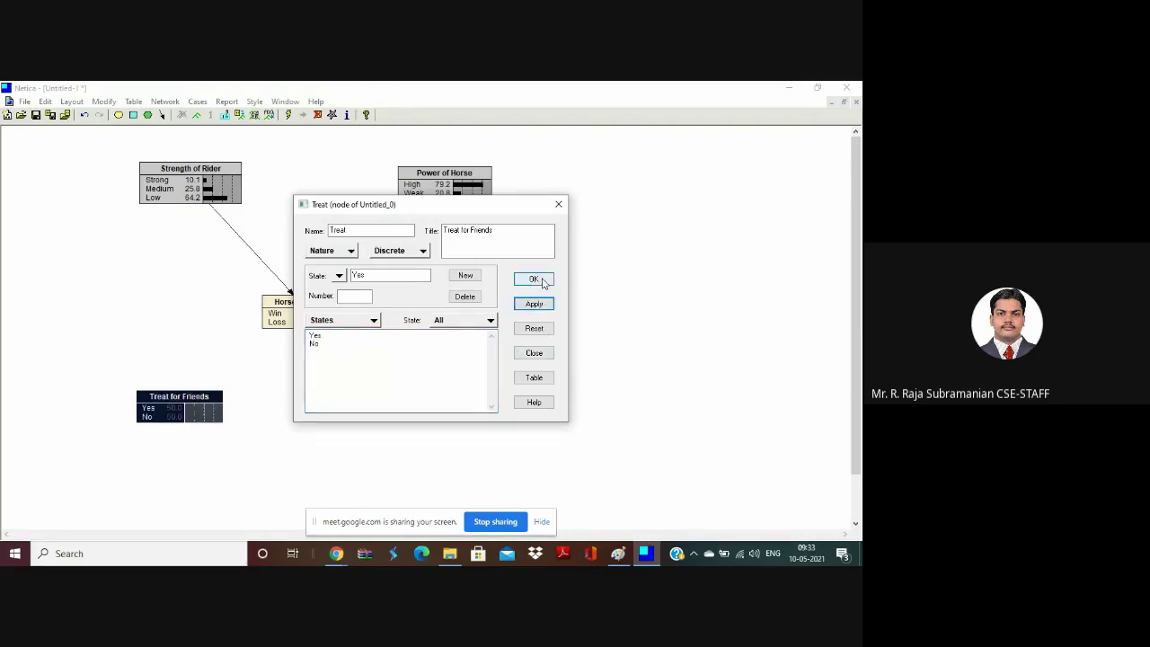
pyautogui.click(539, 279)
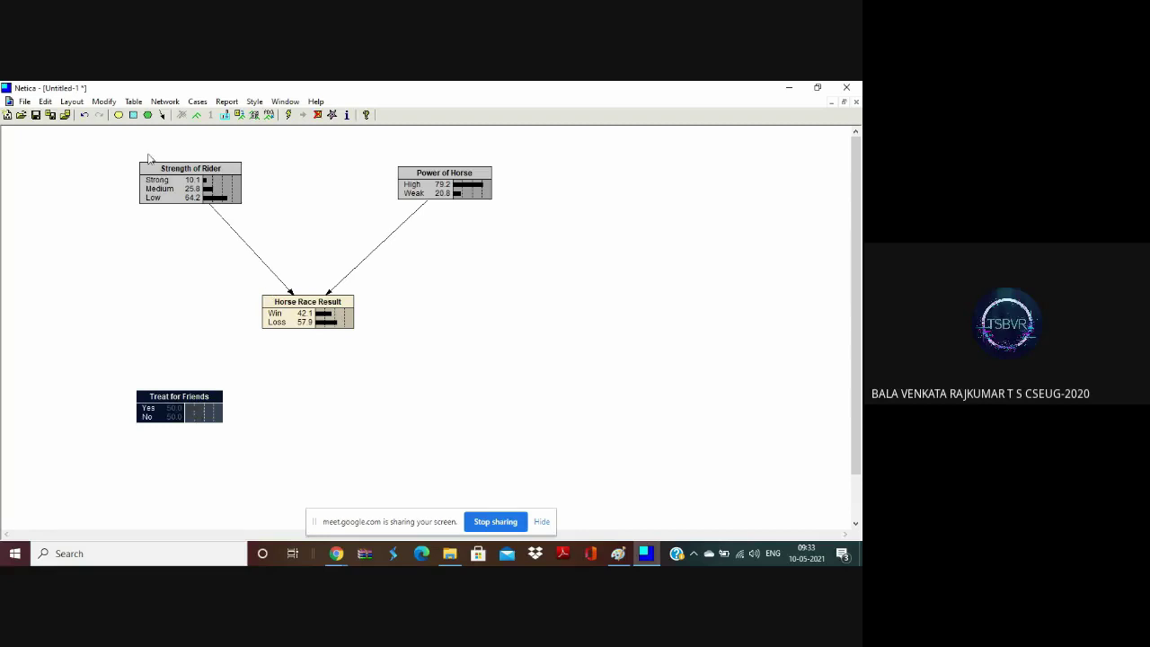
# Add a new nature node beside Treat for Friends, below the Horse Race Result node.
pyautogui.click(118, 116)
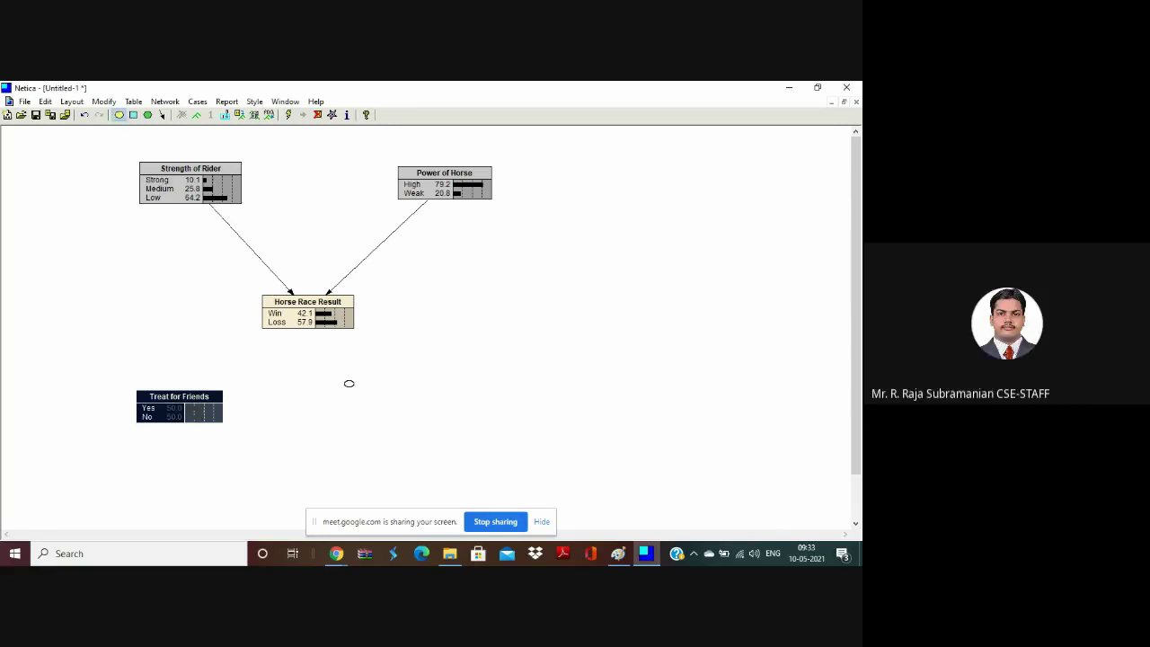
pyautogui.click(291, 396)
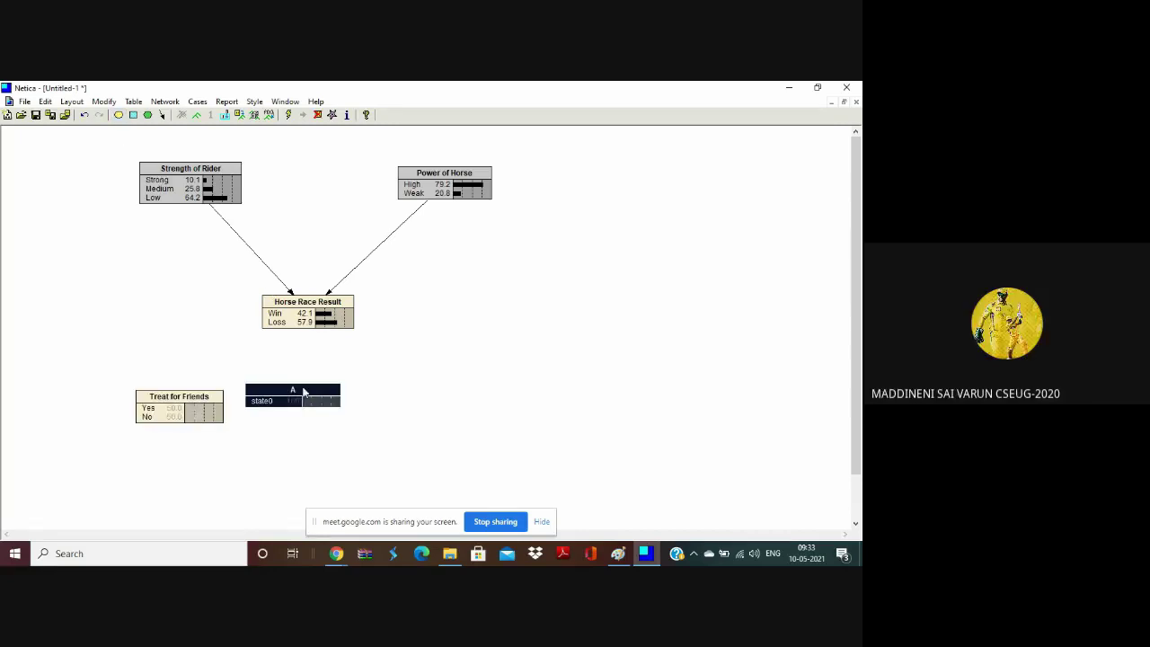
pyautogui.moveTo(304, 391); pyautogui.dragTo(308, 398)
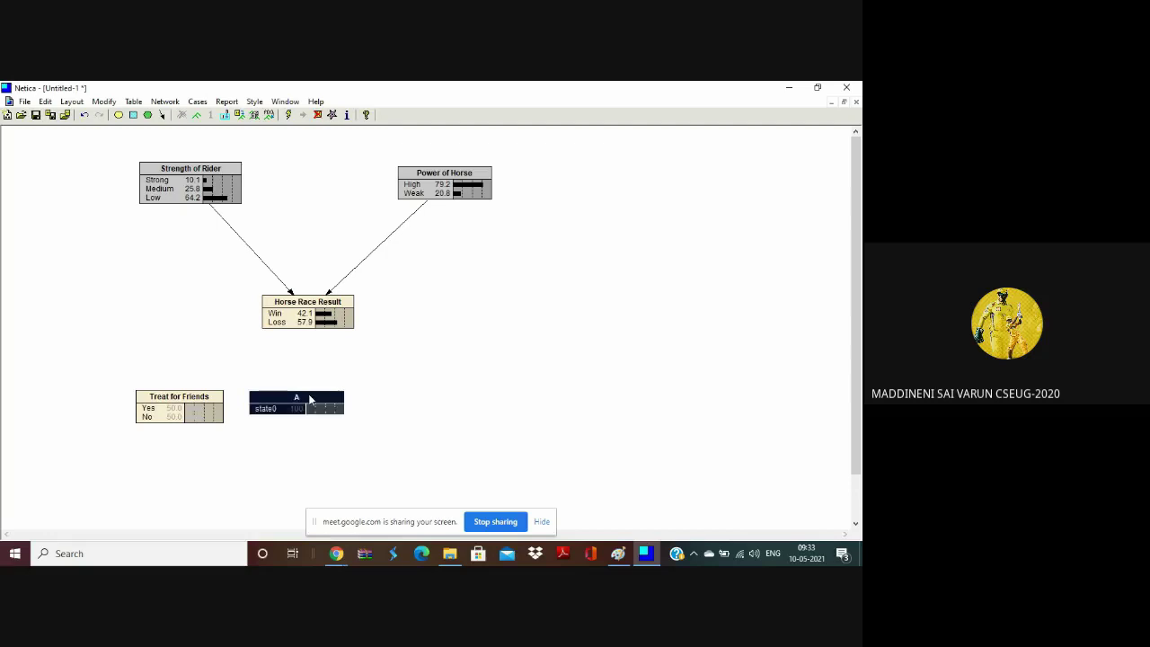
# Name the new node Popularity and give it the title "Popularity of Rider".
pyautogui.doubleClick(308, 398)
pyautogui.press('BackSpace')
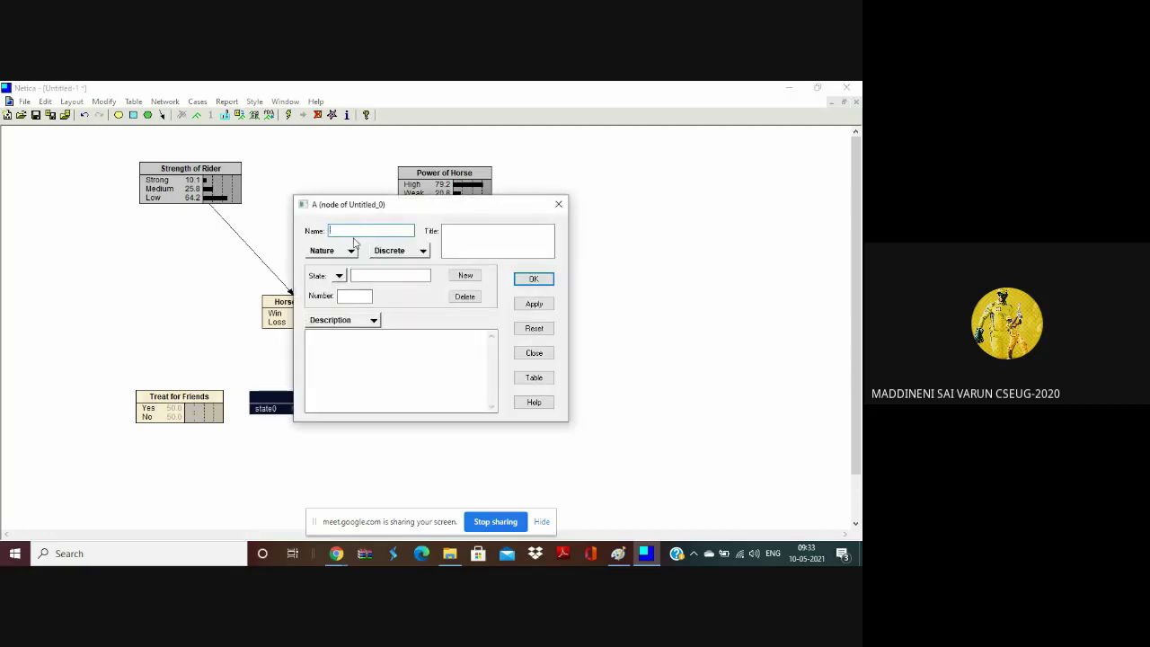
pyautogui.write('Popular')
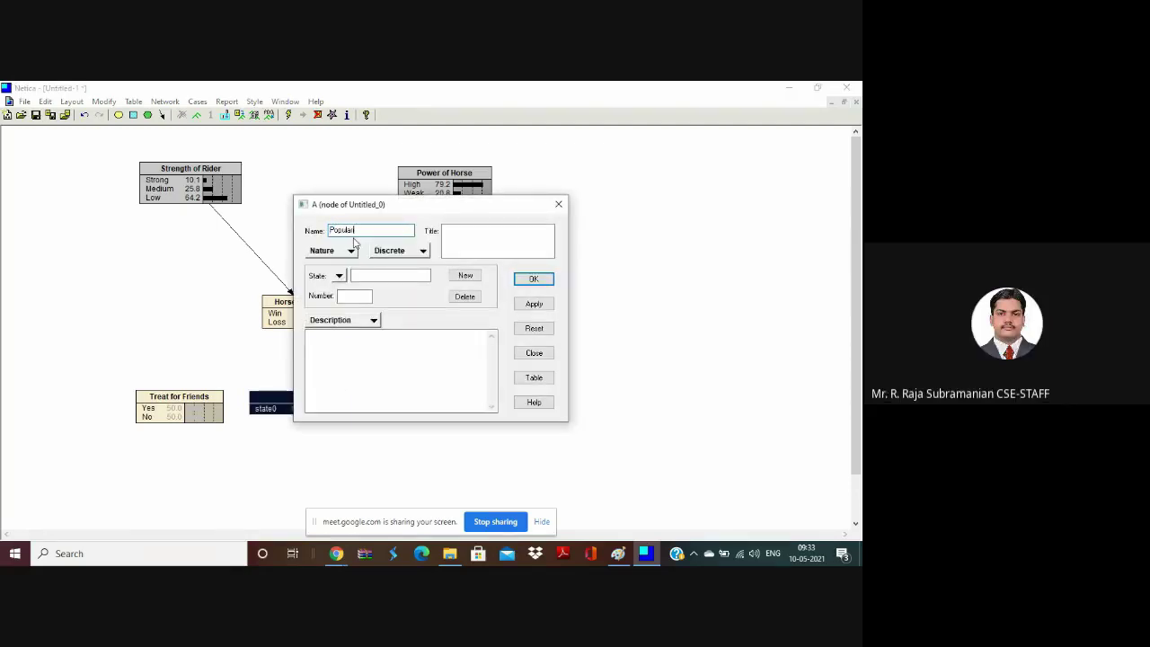
pyautogui.write('ity')
pyautogui.press('Tab')
pyautogui.write('Popu')
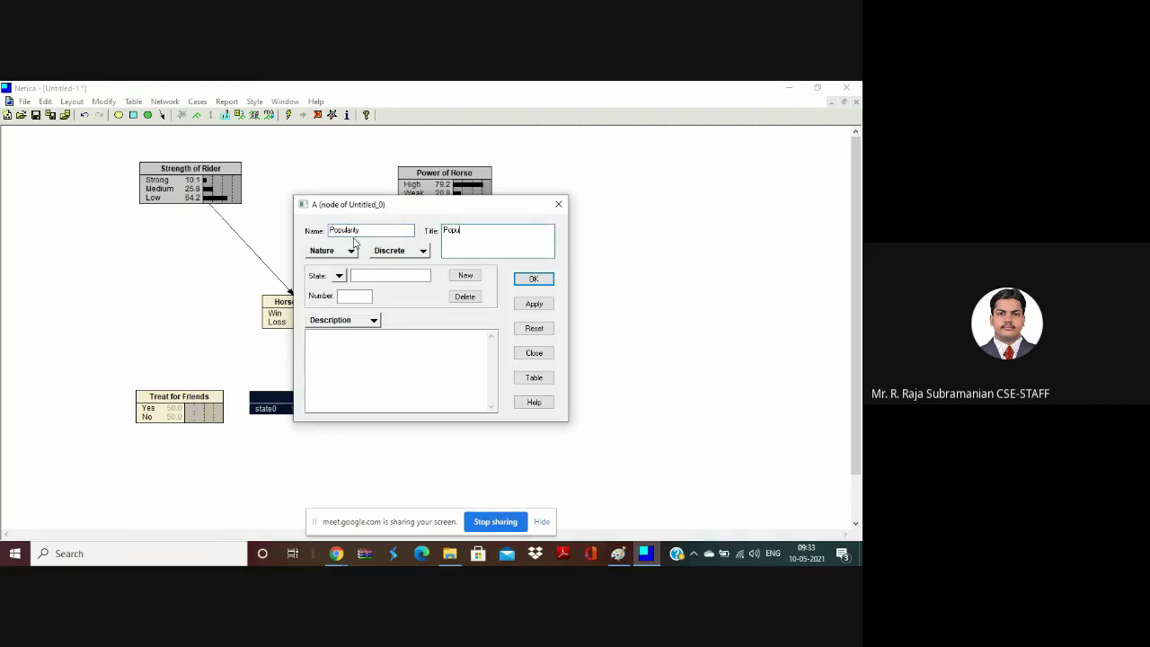
pyautogui.write('larity of Rider')
# Define the states High, Medium and Low for the Popularity node and line it up with Treat for Friends.
pyautogui.click(373, 321)
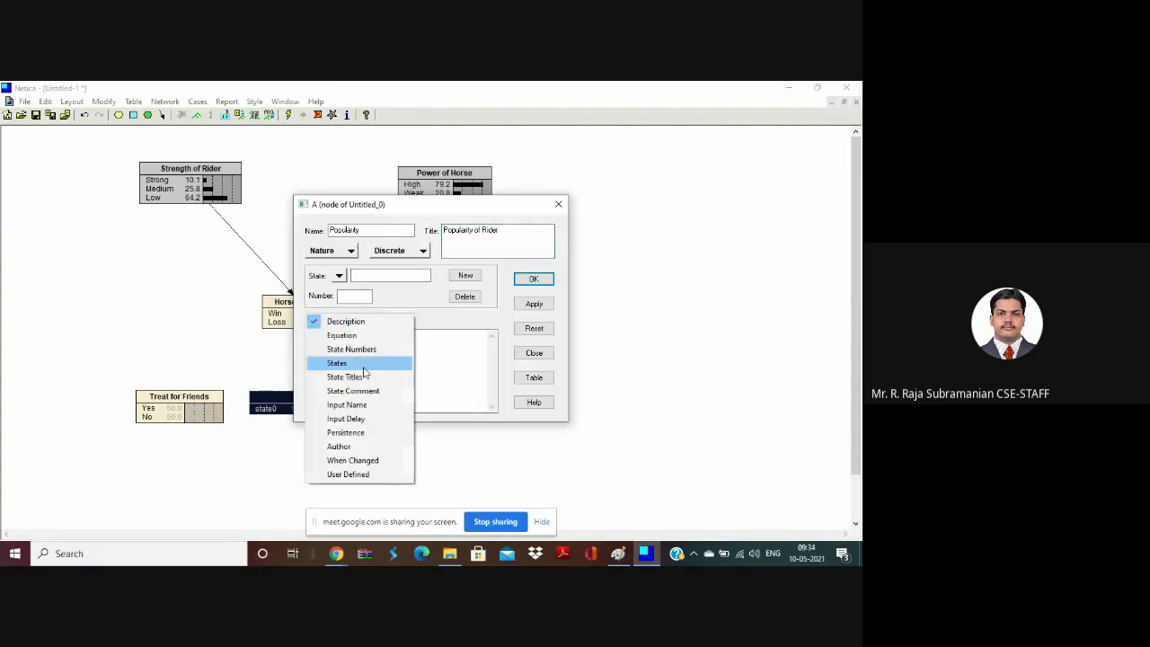
pyautogui.click(370, 363)
pyautogui.write('High')
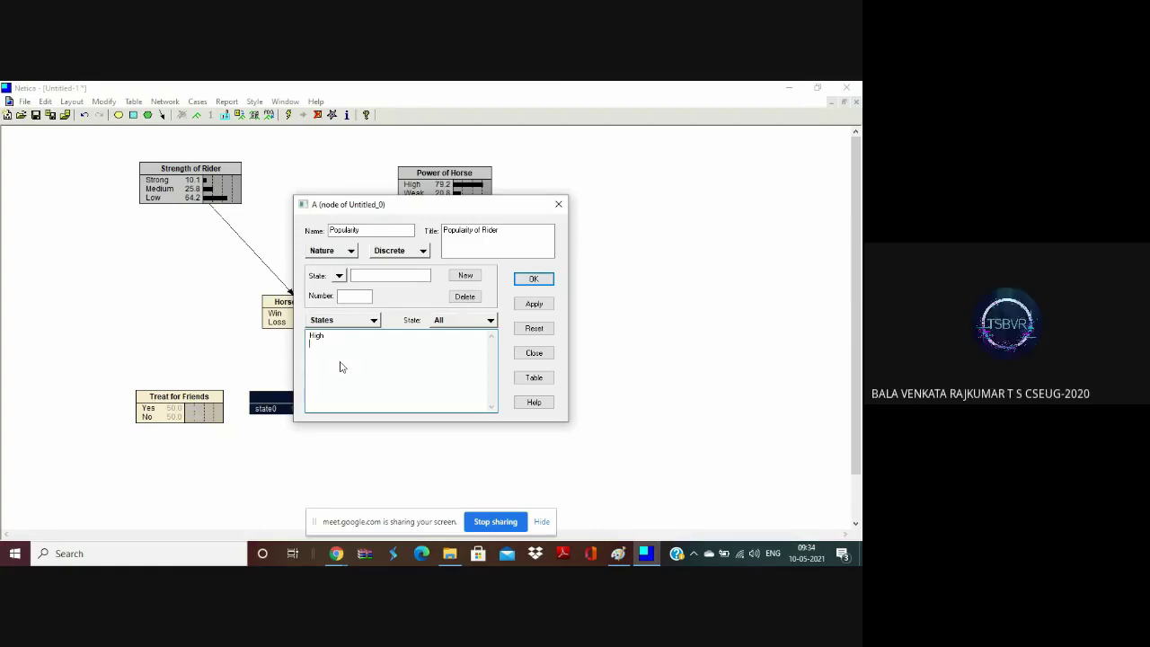
pyautogui.press('Return')
pyautogui.write('Medium ')
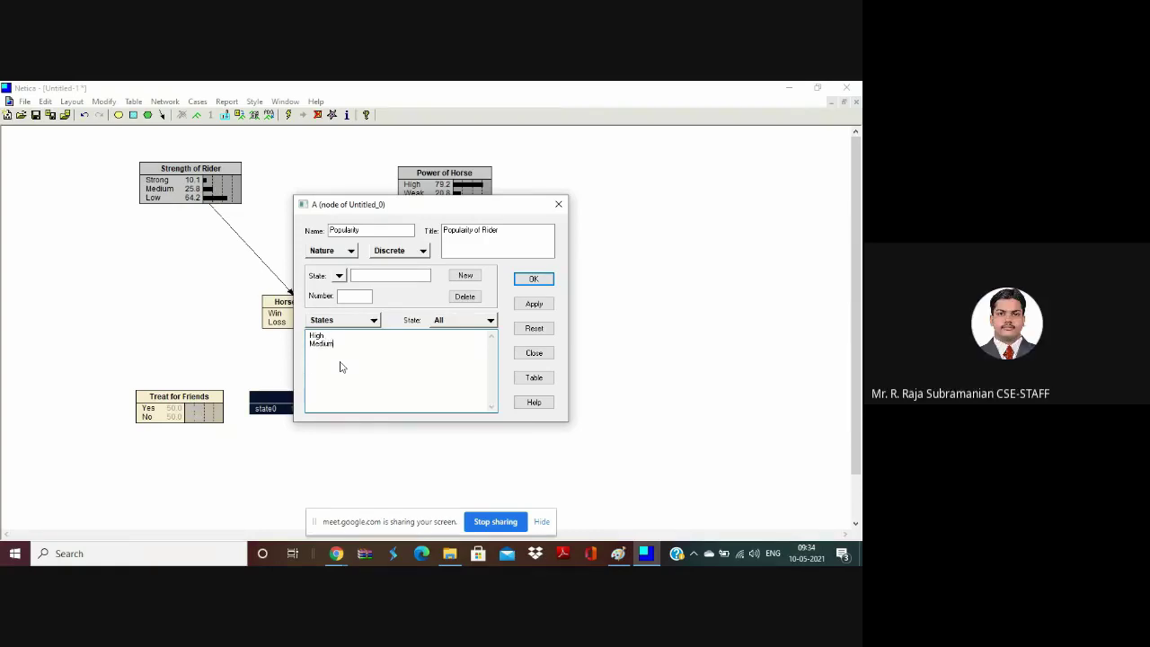
pyautogui.write('Low')
pyautogui.click(539, 304)
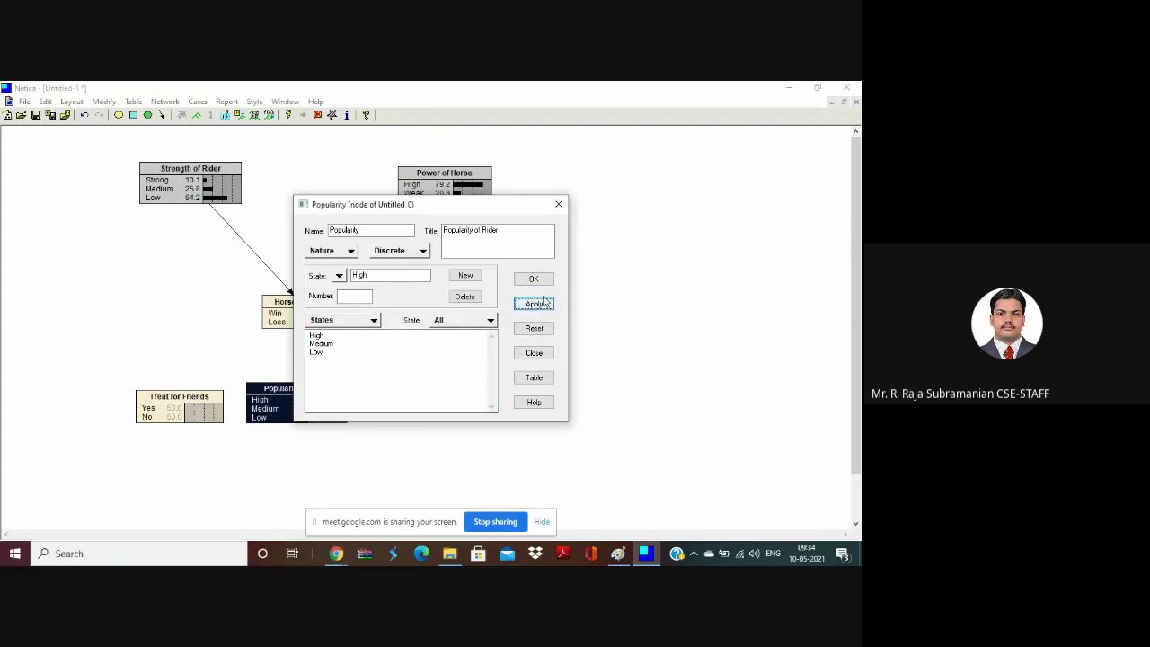
pyautogui.click(540, 279)
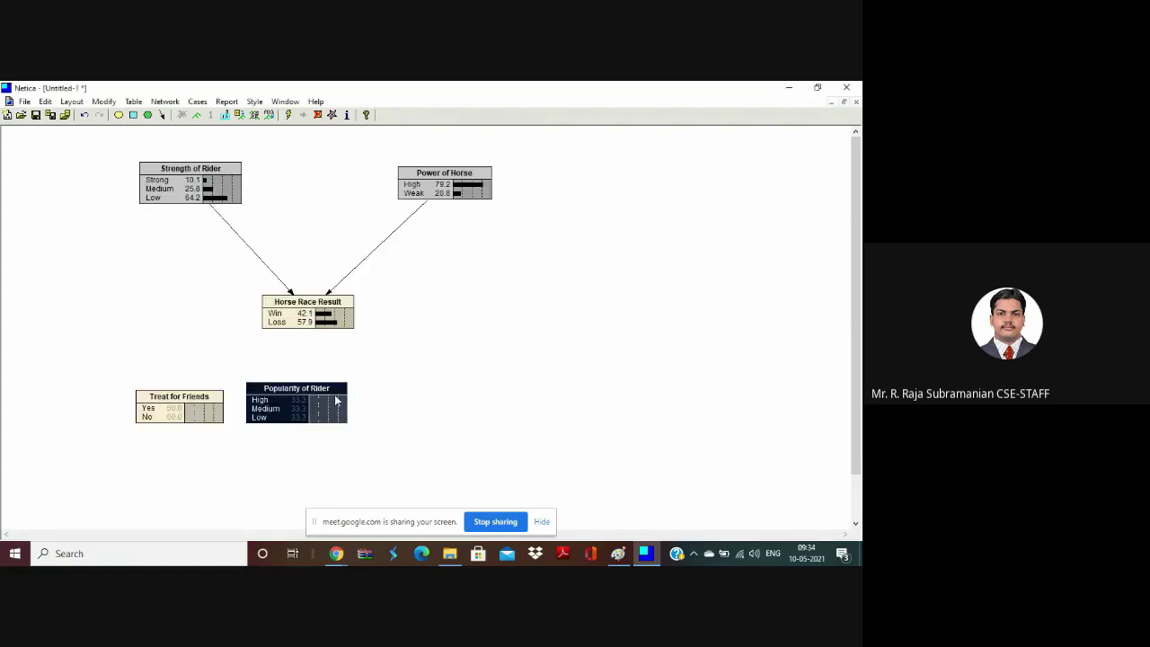
pyautogui.moveTo(336, 397); pyautogui.dragTo(336, 402)
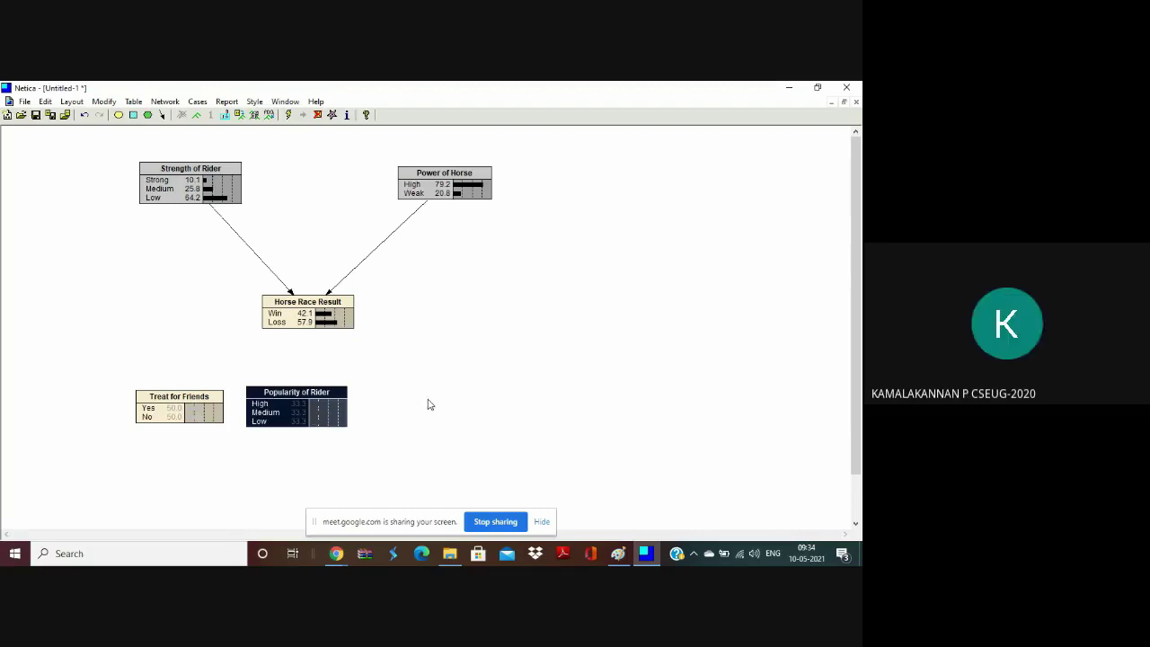
# Add another nature node to the right of Popularity of Rider, spaced apart in the same row.
pyautogui.click(118, 114)
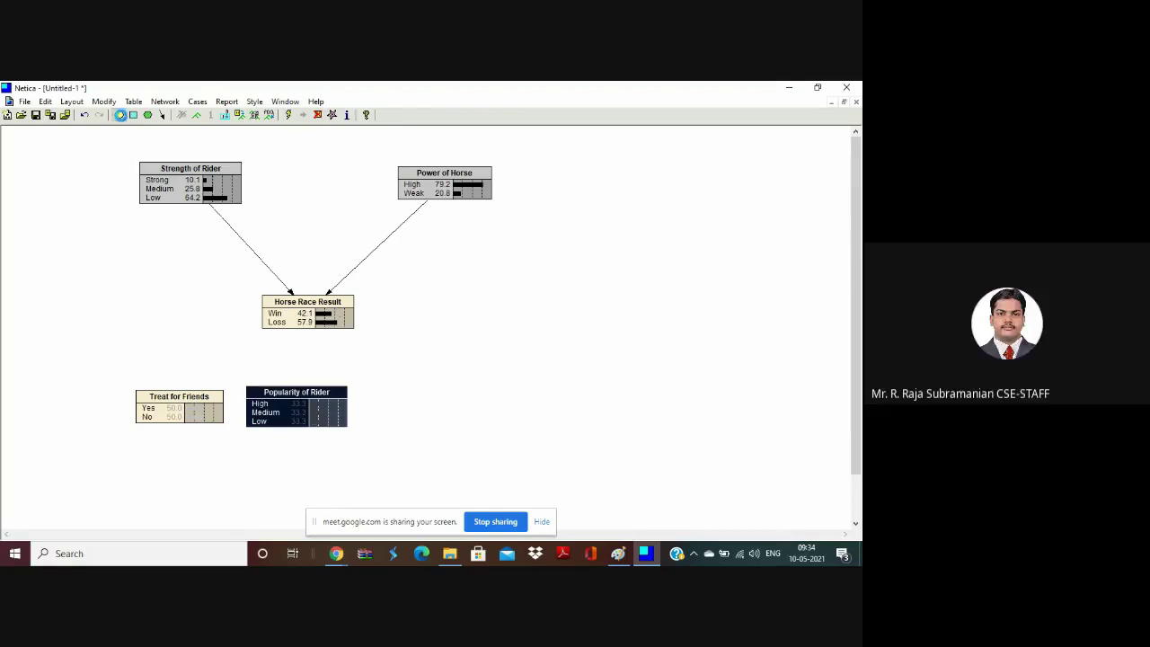
pyautogui.click(393, 396)
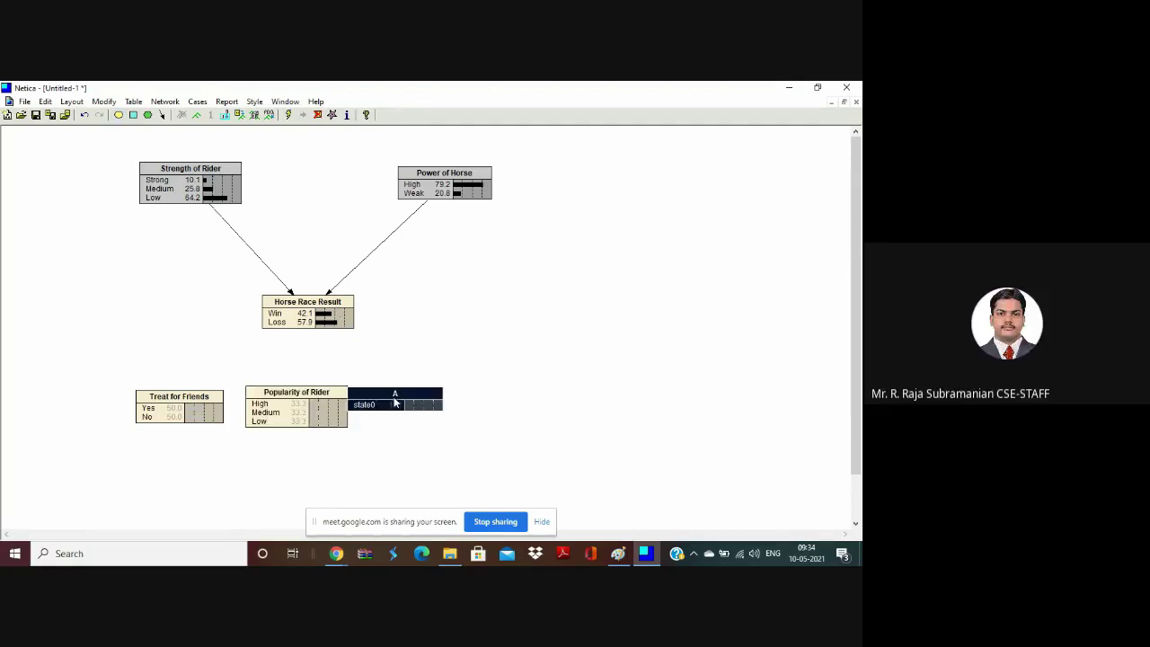
pyautogui.moveTo(394, 391); pyautogui.dragTo(425, 397)
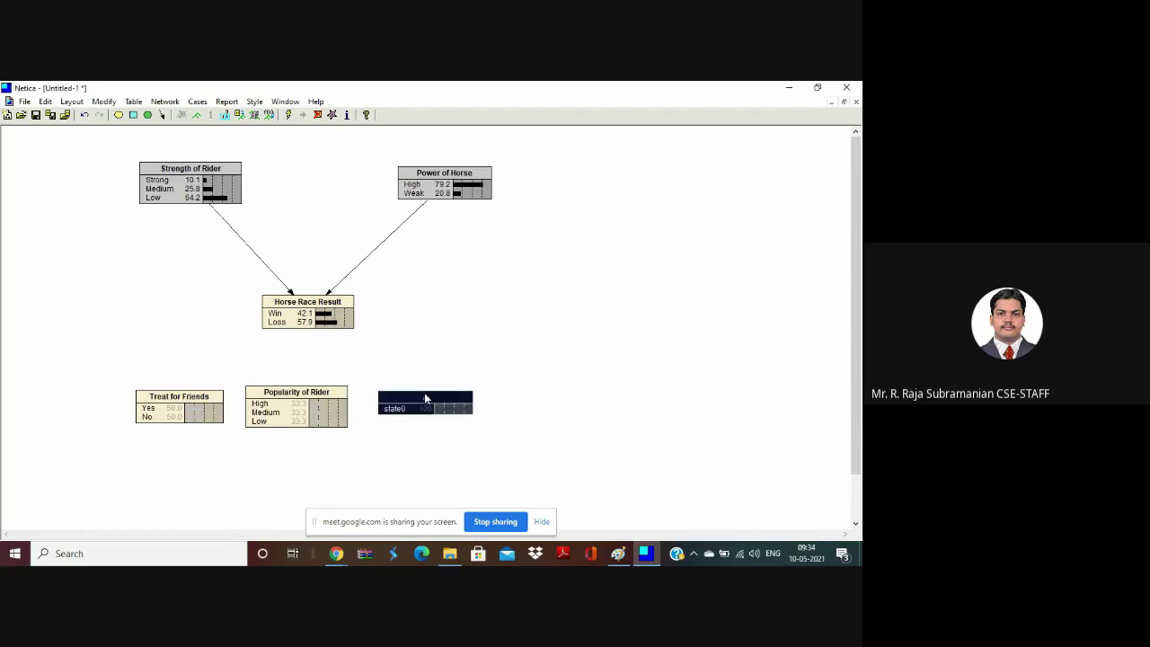
# Name the newest node Money and give it the title "Prize Money".
pyautogui.doubleClick(424, 392)
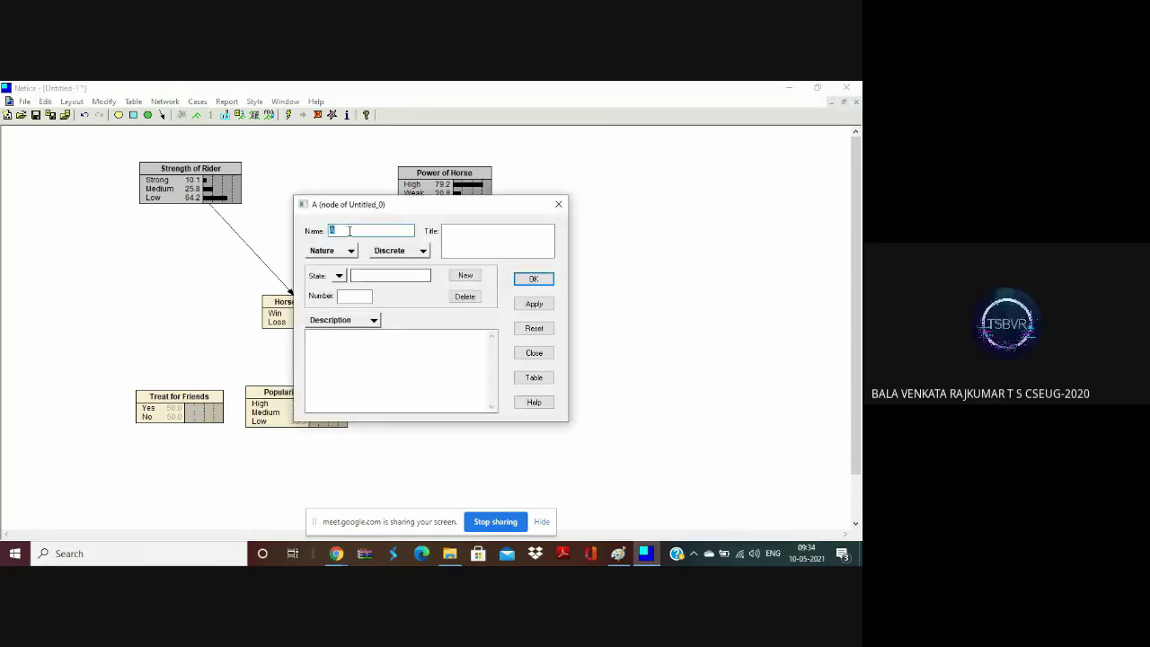
pyautogui.write('Money')
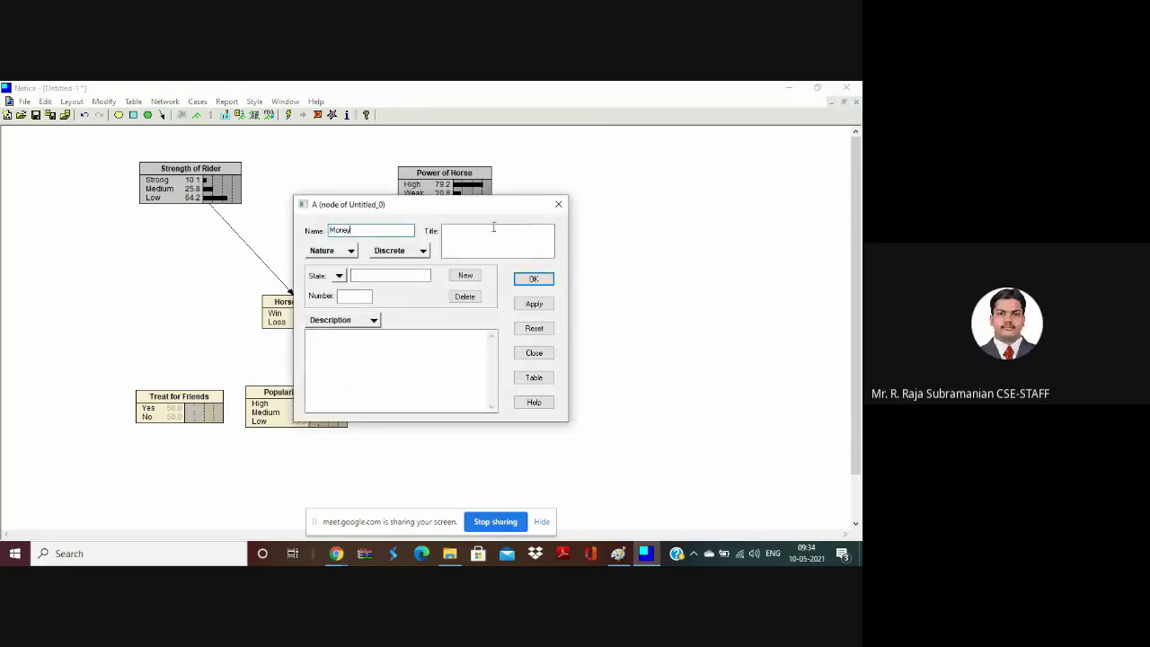
pyautogui.click(486, 233)
pyautogui.write('Pri')
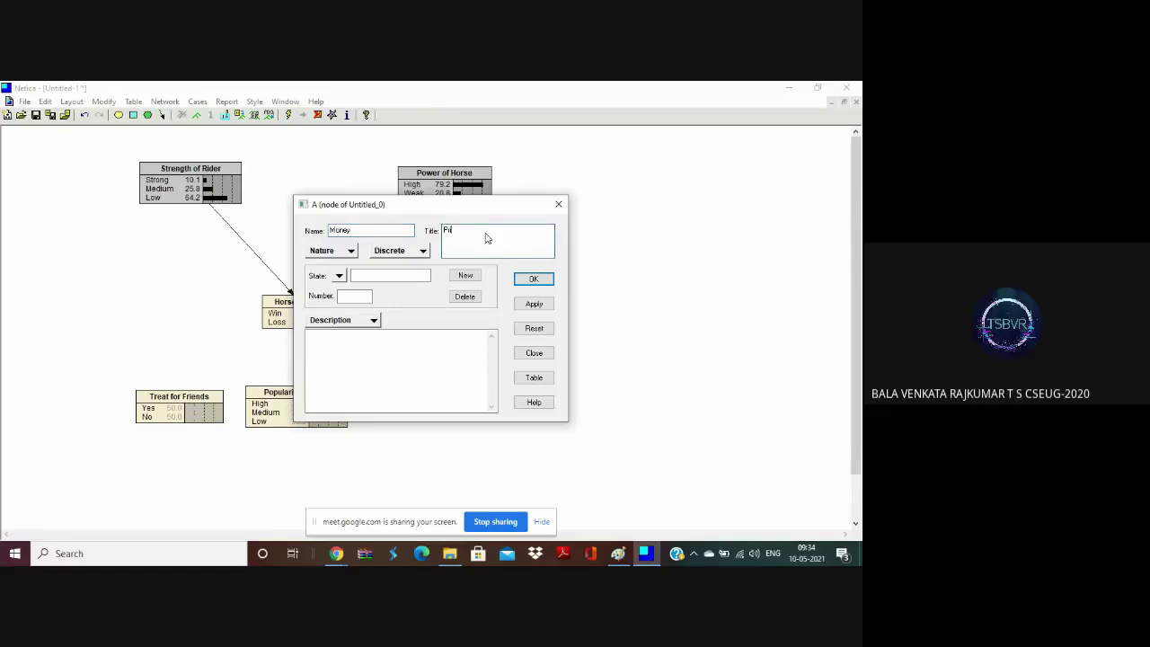
pyautogui.write('ze Money')
# Define the states Good, Average and Poor for the Money node and line it up with the row.
pyautogui.click(357, 320)
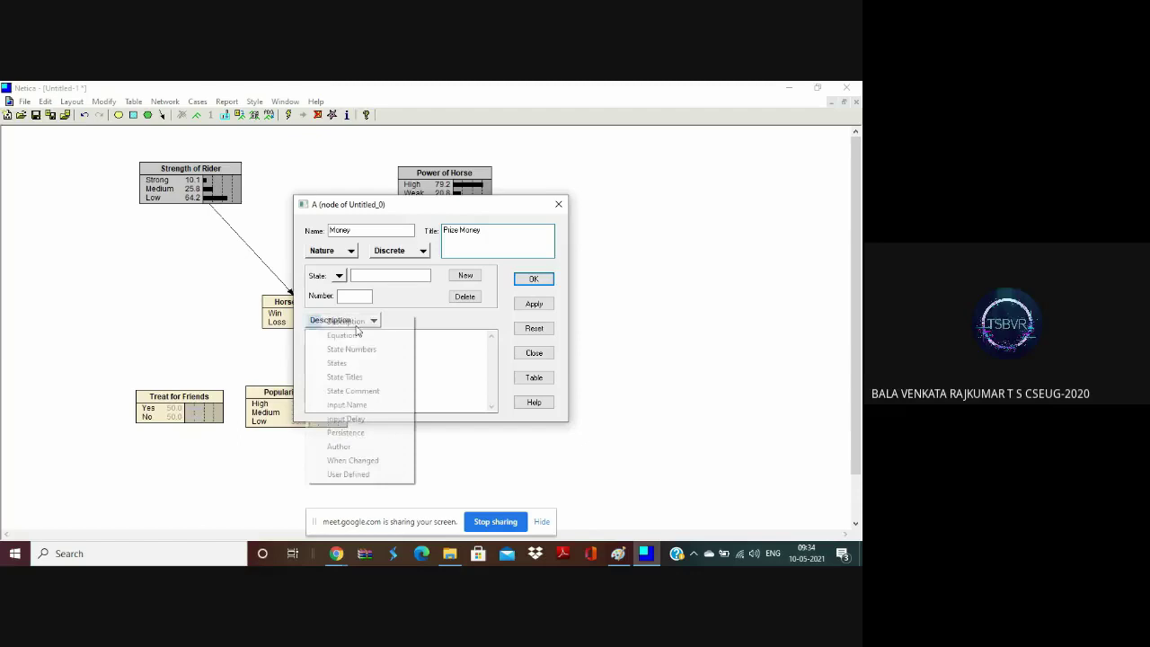
pyautogui.click(354, 367)
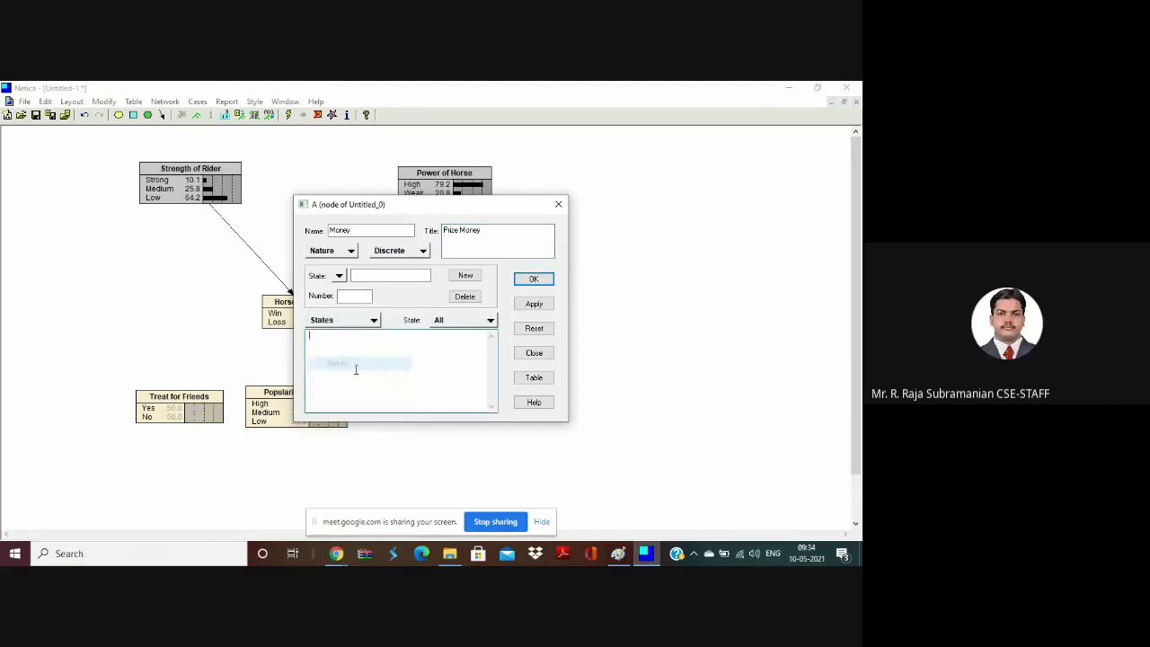
pyautogui.write('Huge')
pyautogui.press('BackSpace')
pyautogui.press('BackSpace')
pyautogui.press('BackSpace')
pyautogui.press('BackSpace')
pyautogui.write('Good')
pyautogui.write('ver')
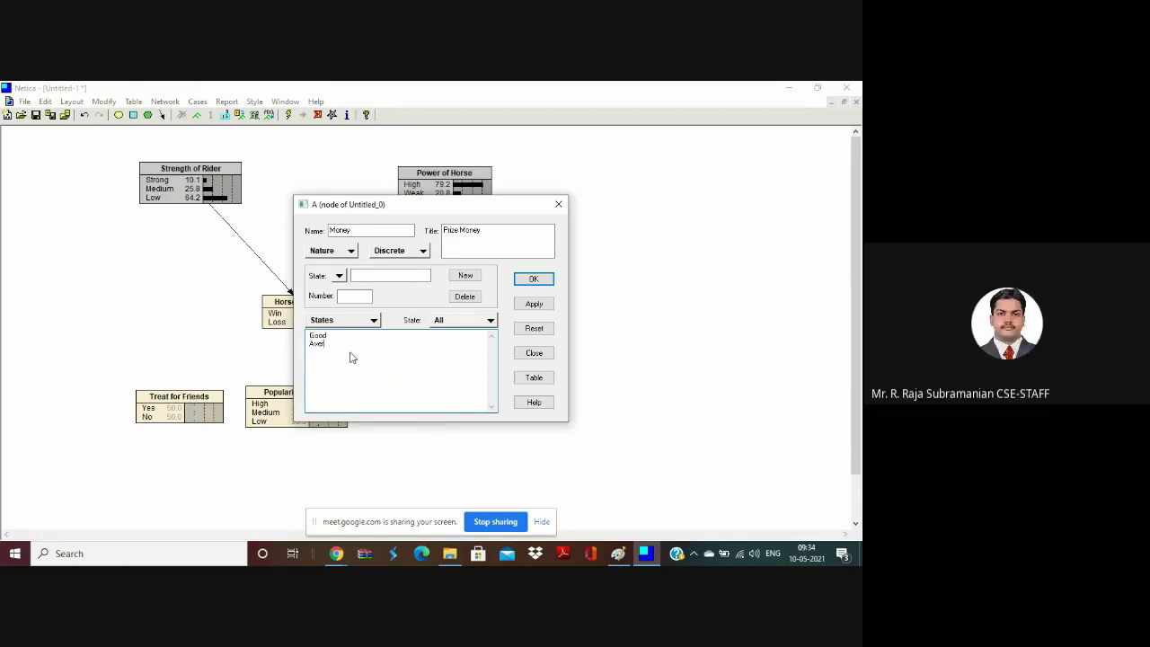
pyautogui.write('age Poor')
pyautogui.click(532, 305)
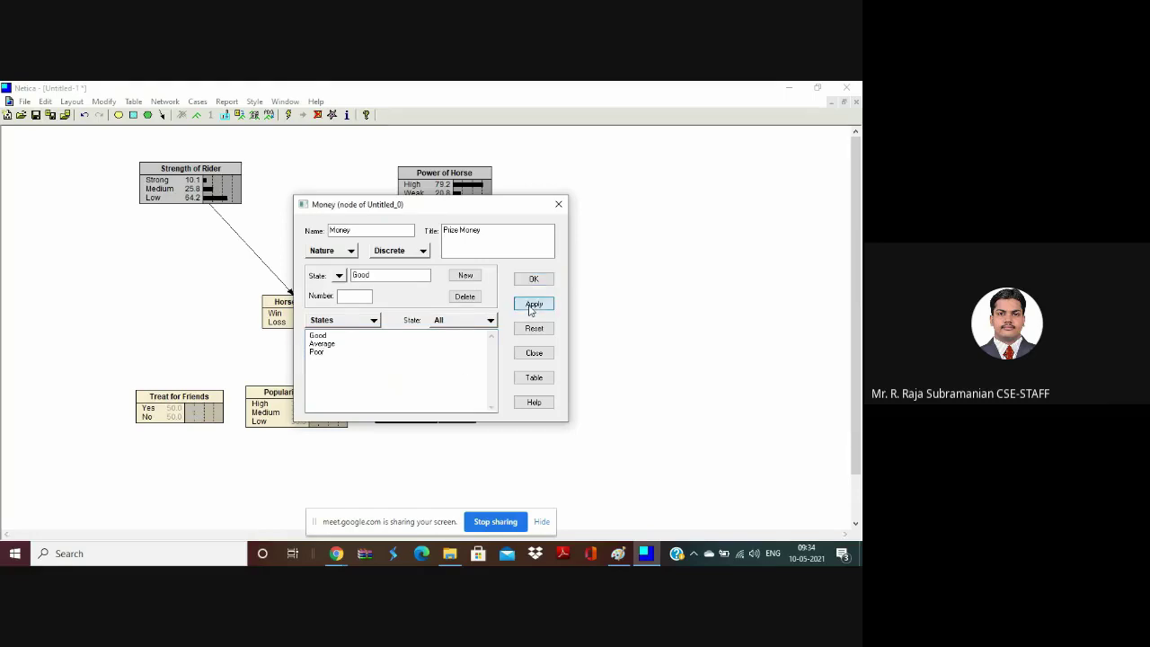
pyautogui.click(535, 280)
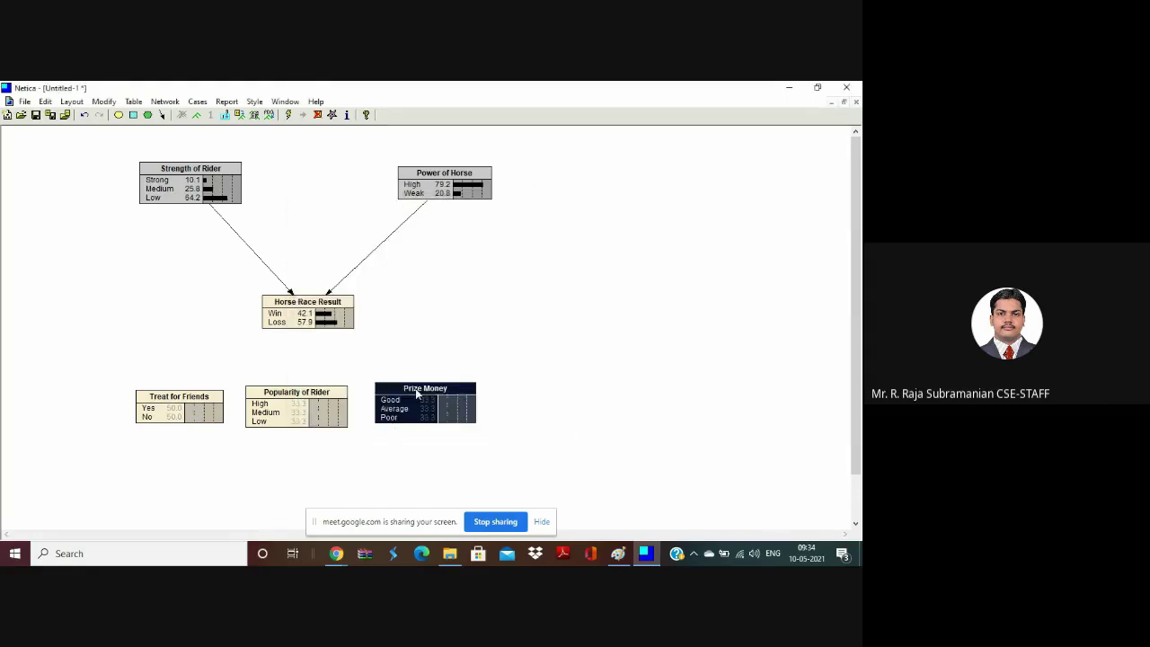
pyautogui.moveTo(416, 393); pyautogui.dragTo(416, 397)
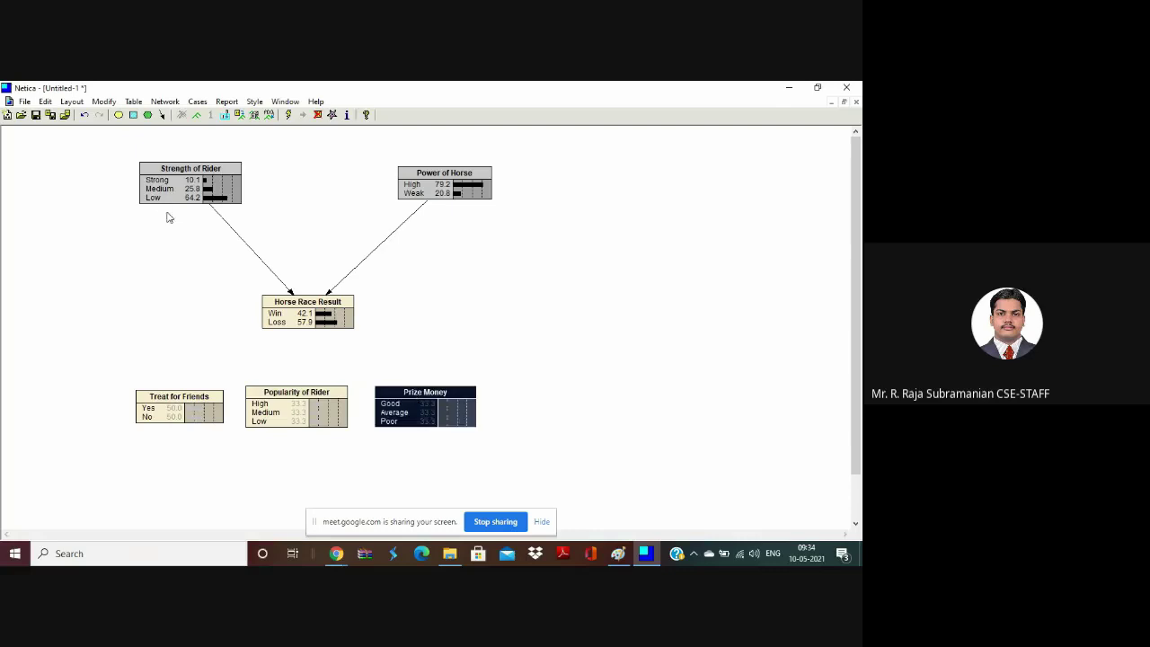
# Link Horse Race Result to each of Treat for Friends, Popularity of Rider and Prize Money.
pyautogui.click(163, 115)
pyautogui.moveTo(276, 321); pyautogui.dragTo(194, 400)
pyautogui.click(162, 115)
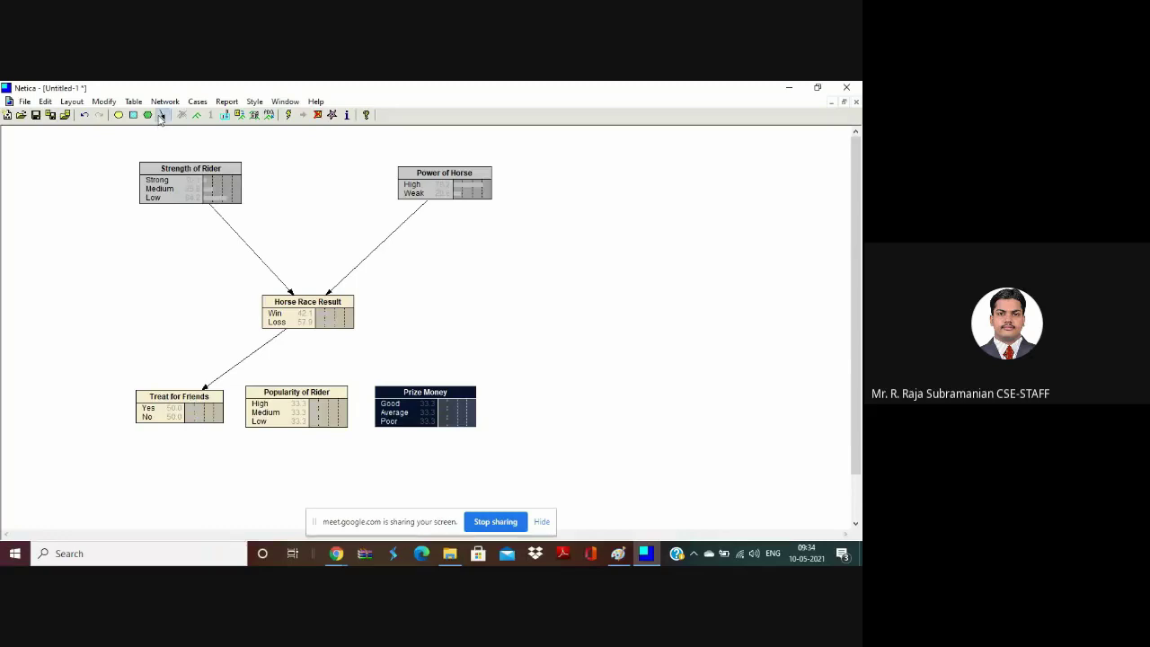
pyautogui.moveTo(308, 319); pyautogui.dragTo(311, 401)
pyautogui.click(163, 115)
pyautogui.click(351, 334)
pyautogui.click(163, 115)
pyautogui.moveTo(342, 320); pyautogui.dragTo(422, 405)
# Fill the Treat for Friends probability table with Yes 76 and No 24 for Win, and Yes 5 and No 95 for Loss.
pyautogui.doubleClick(217, 418)
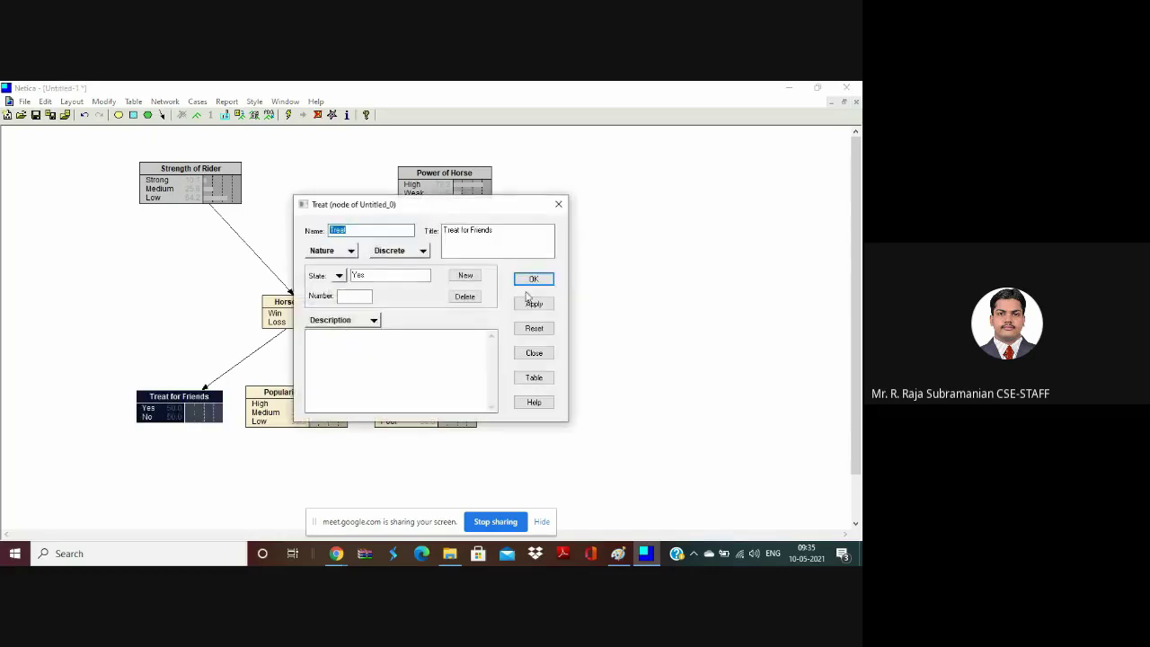
pyautogui.click(534, 377)
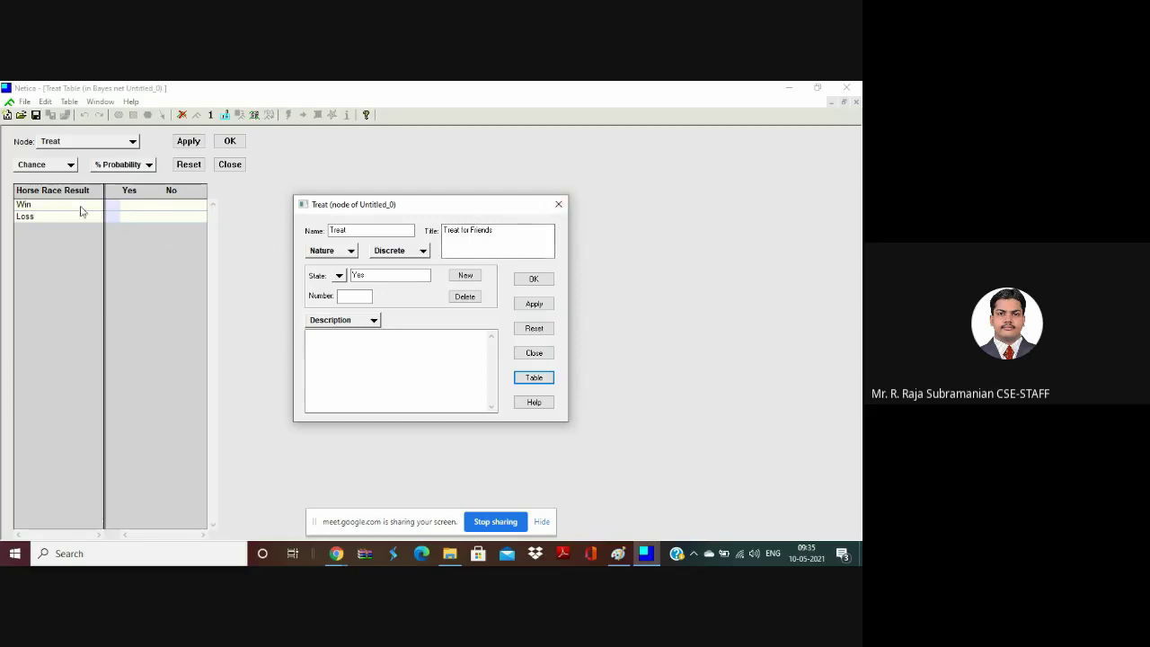
pyautogui.click(136, 205)
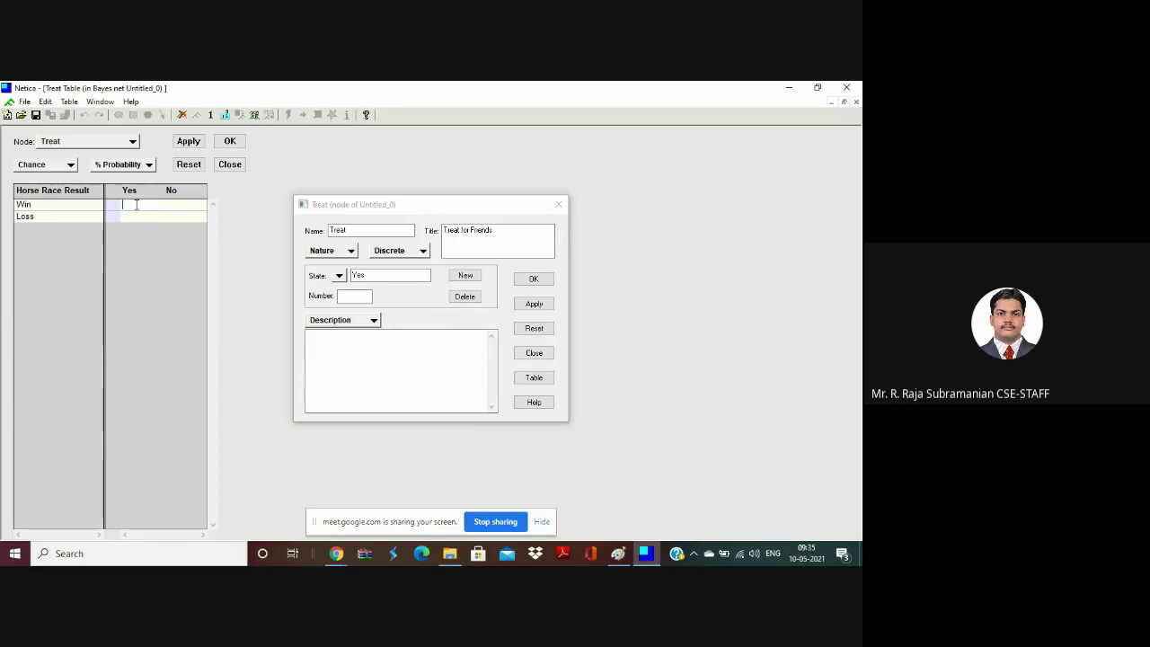
pyautogui.write('7')
pyautogui.write('24')
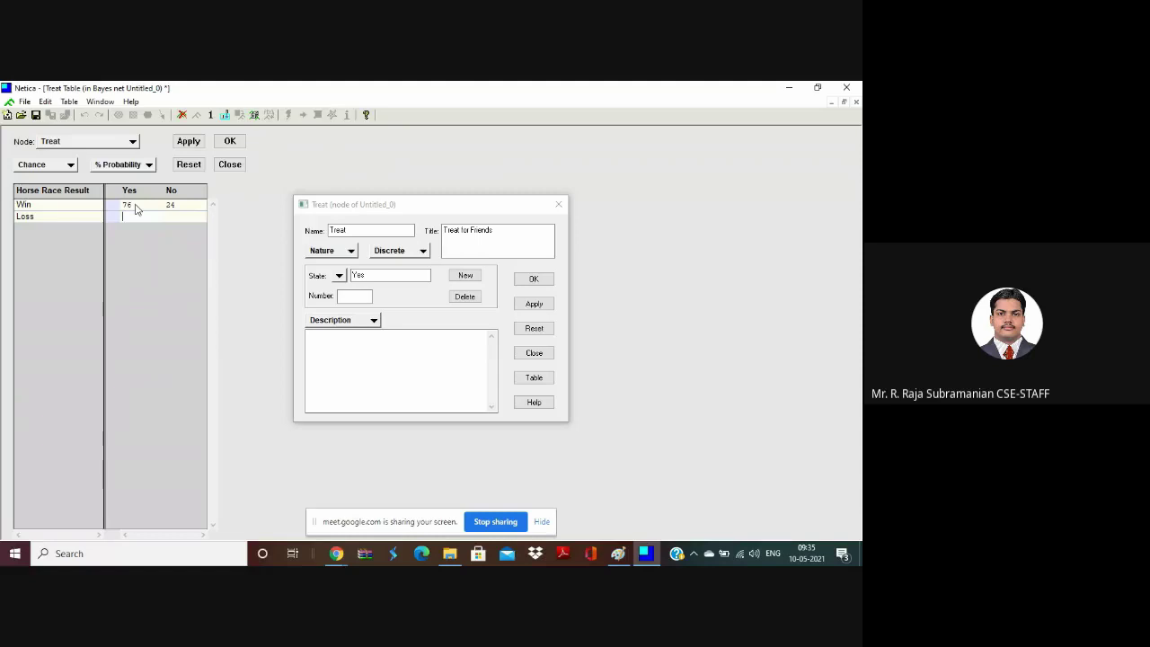
pyautogui.write('5')
pyautogui.press('Tab')
pyautogui.write('95')
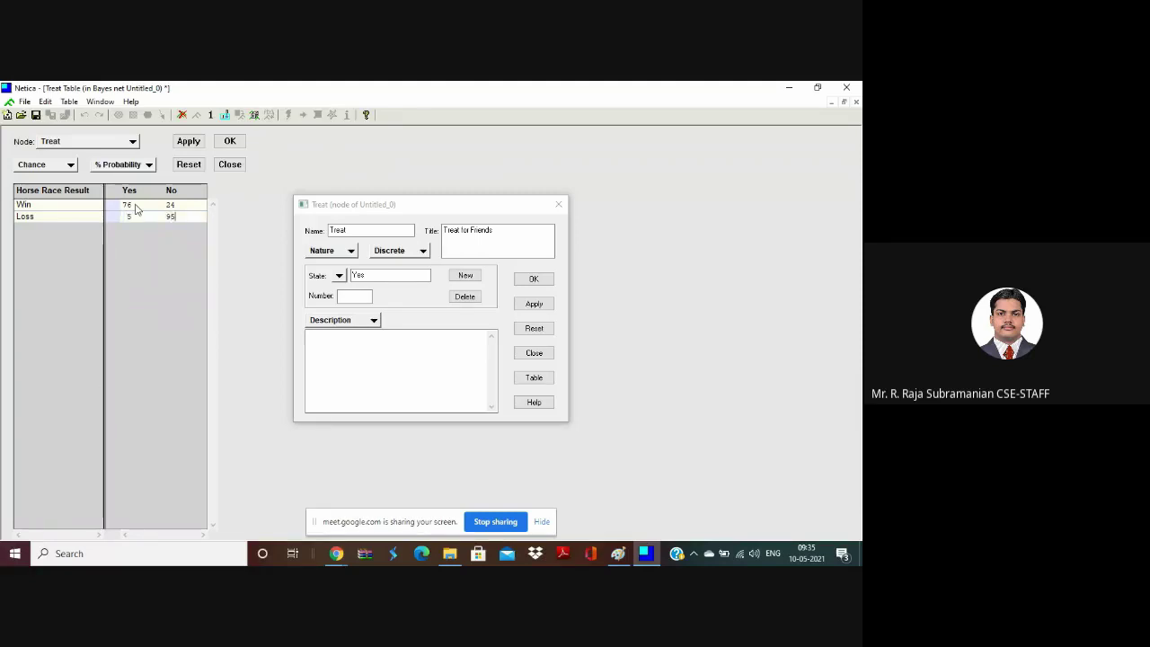
pyautogui.click(230, 142)
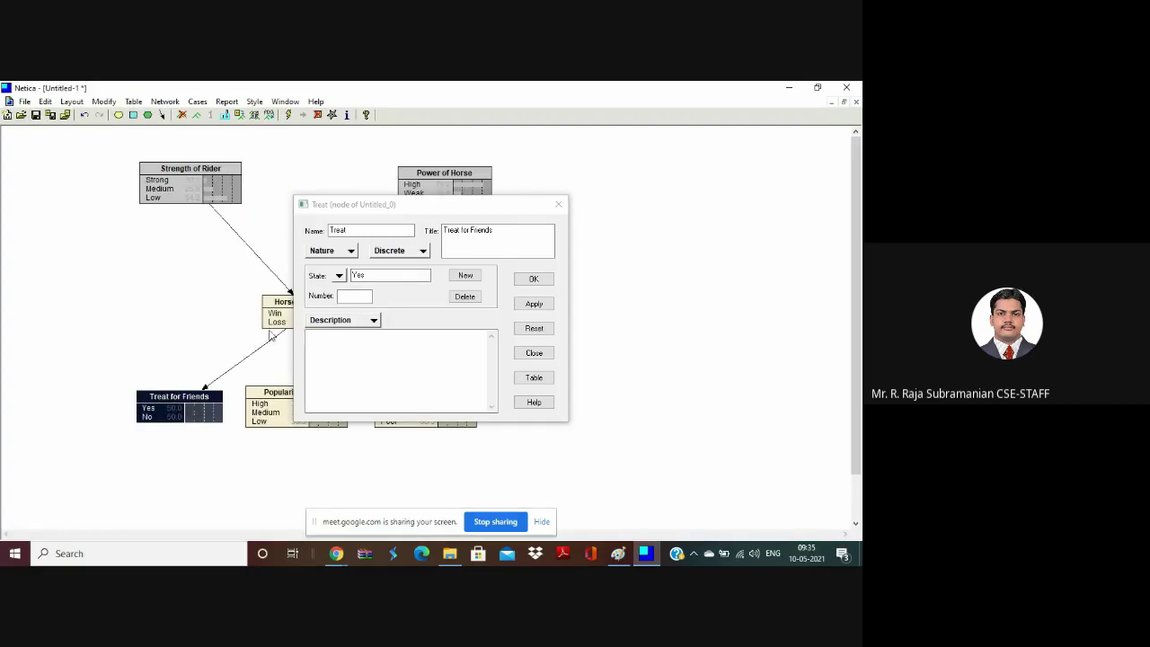
pyautogui.click(532, 378)
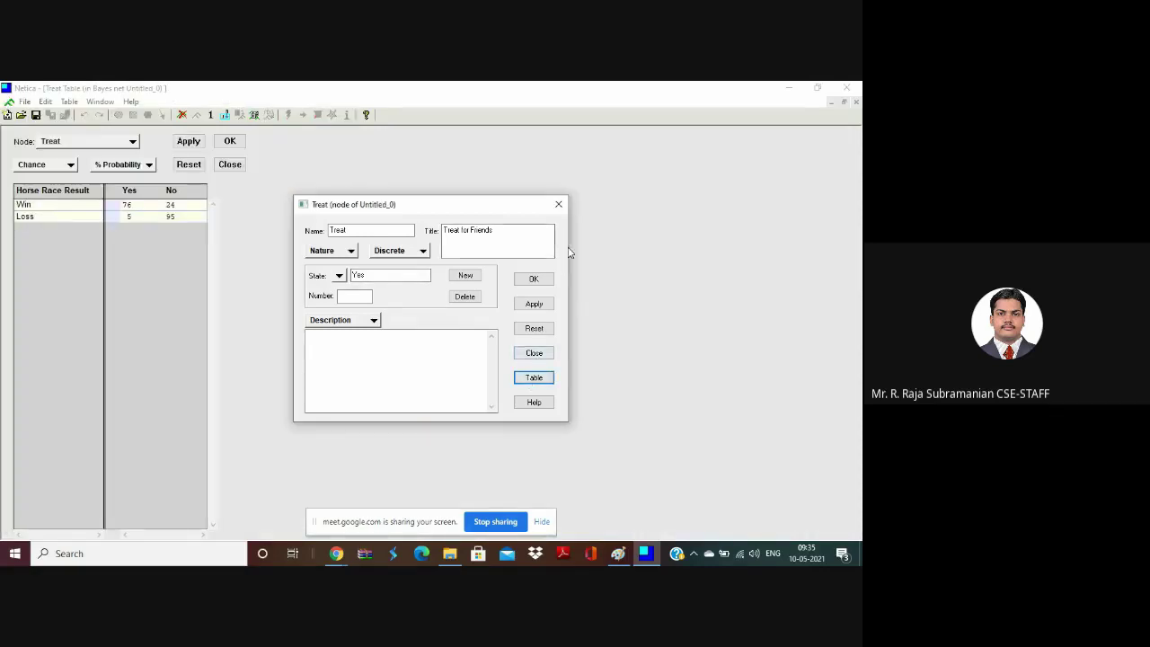
# Close the Treat windows and fill the Win row of the Popularity of Rider probability table with High 50, Medium 35 and Low 15.
pyautogui.click(533, 352)
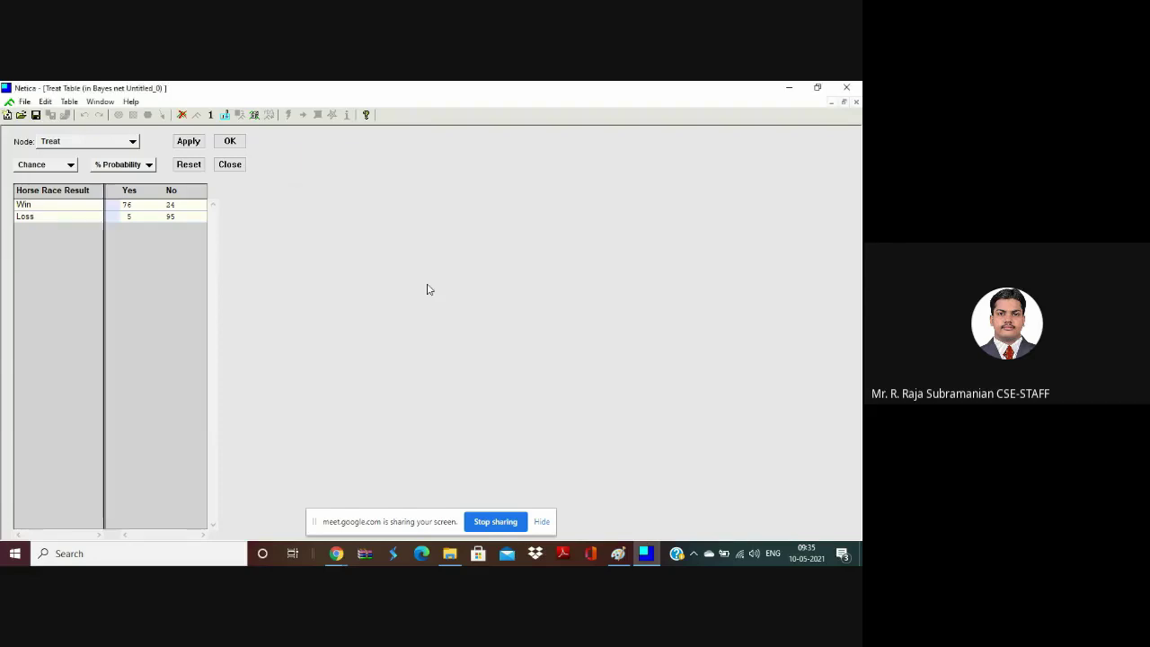
pyautogui.click(236, 167)
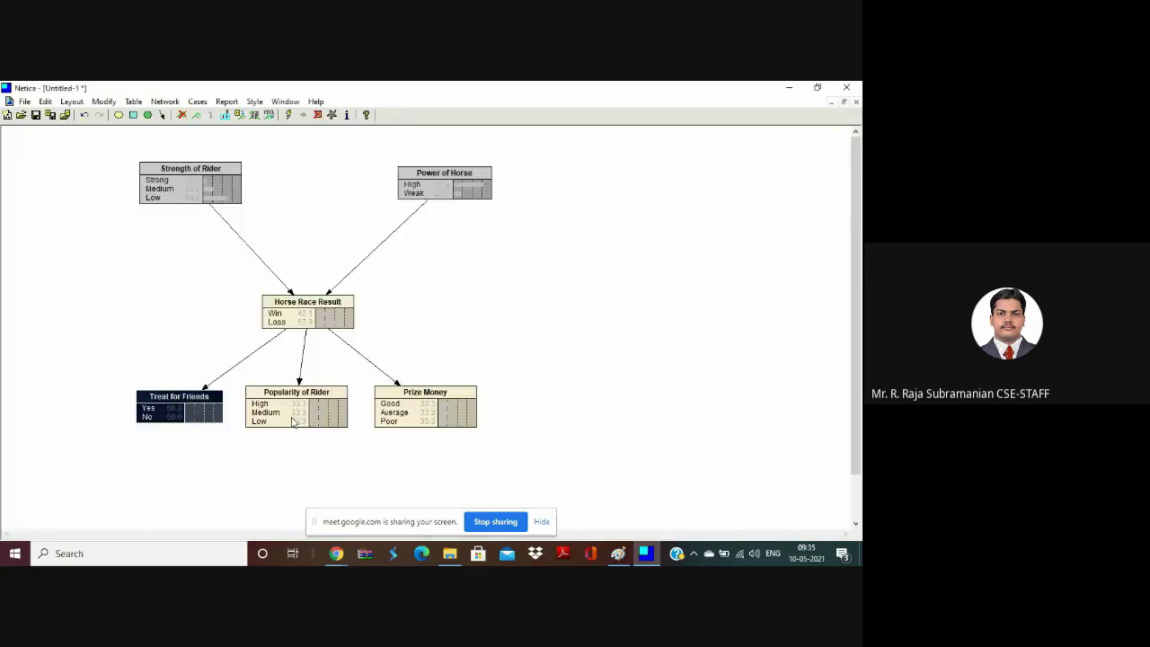
pyautogui.doubleClick(294, 418)
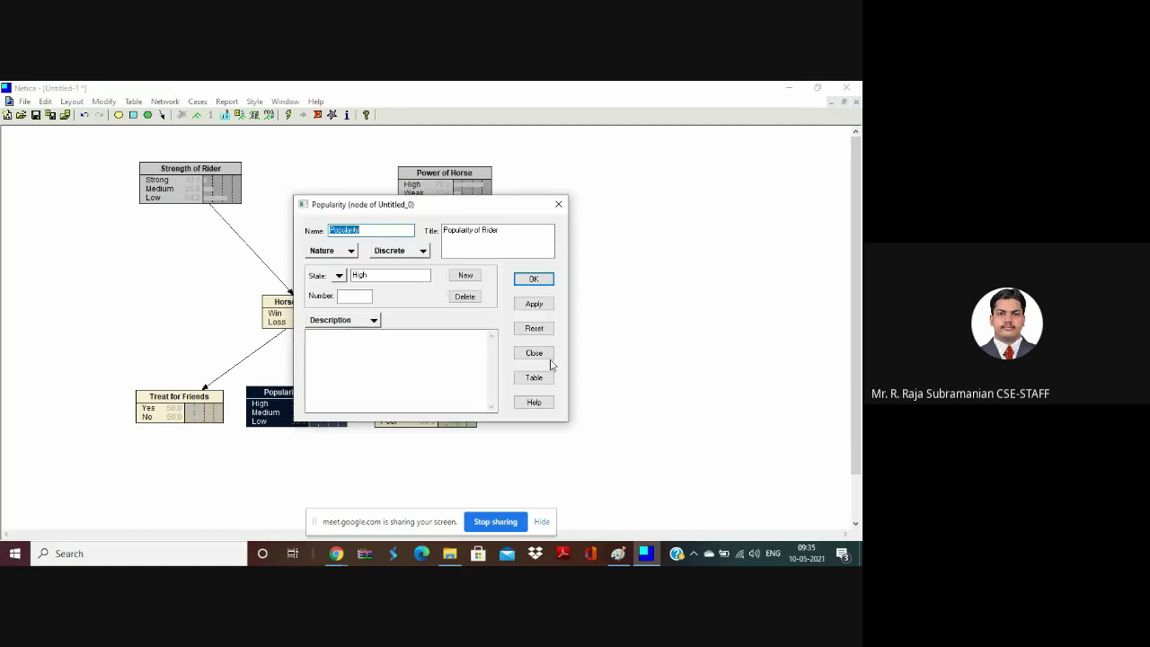
pyautogui.click(549, 379)
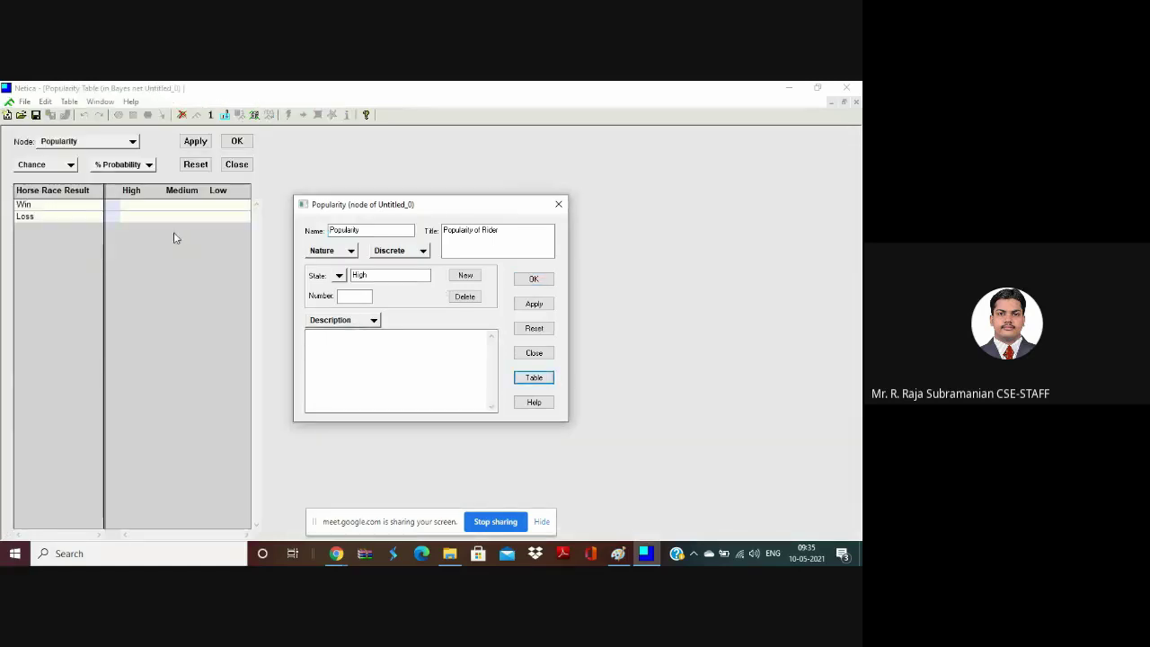
pyautogui.click(133, 205)
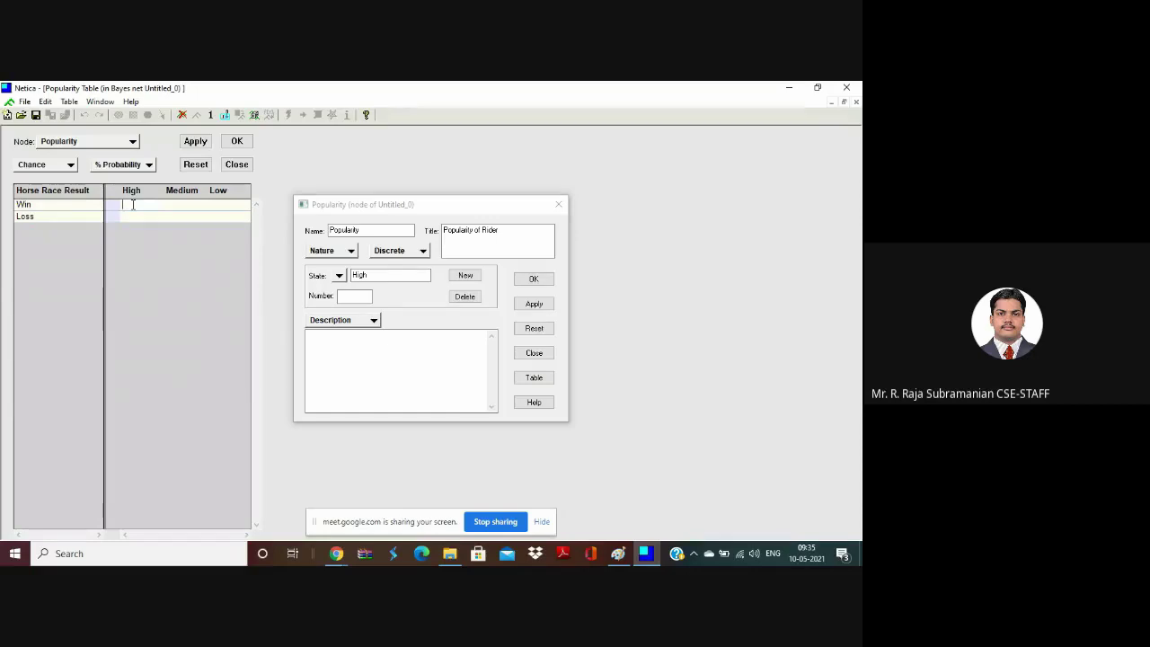
pyautogui.write('50')
pyautogui.write('25')
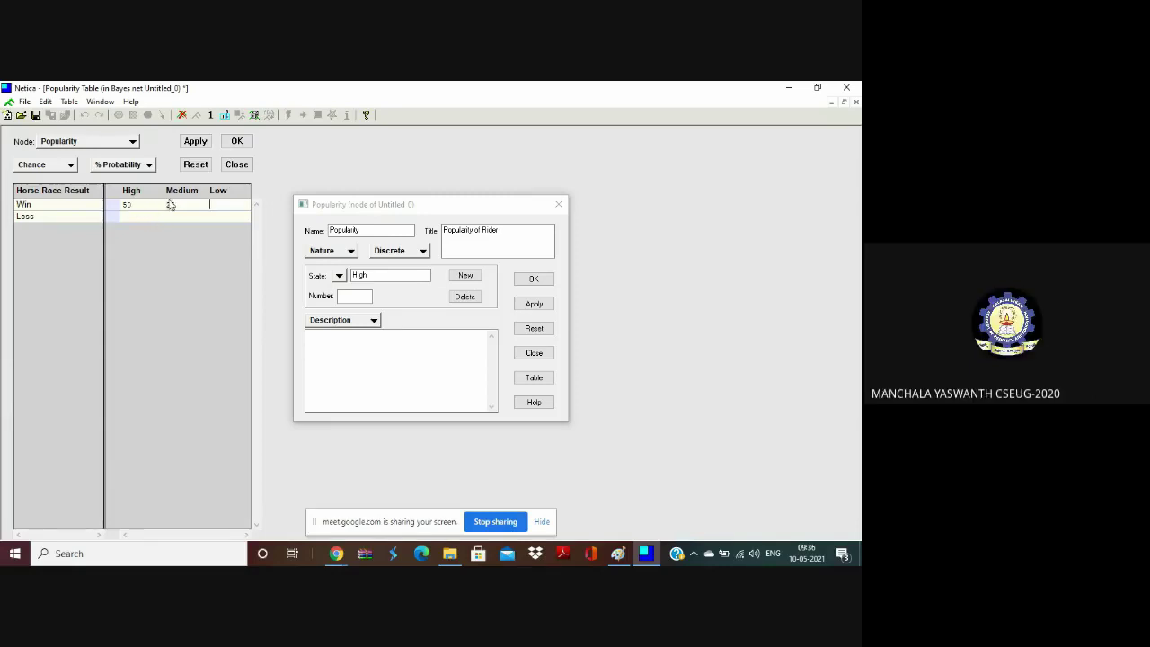
pyautogui.click(174, 207)
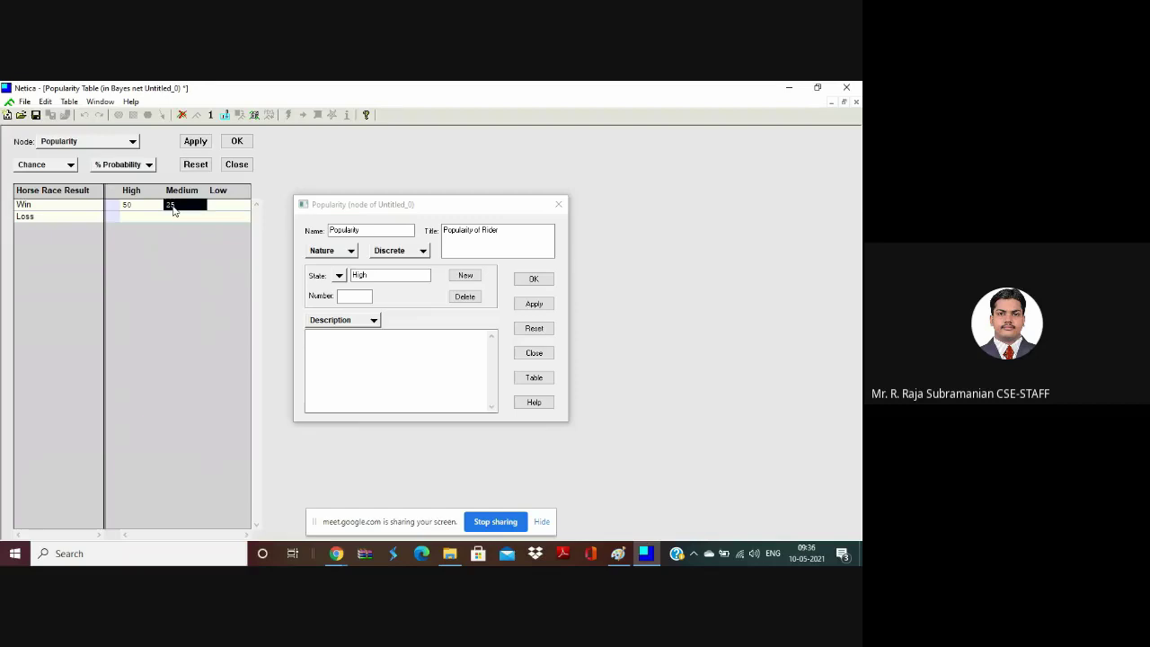
pyautogui.press('Tab')
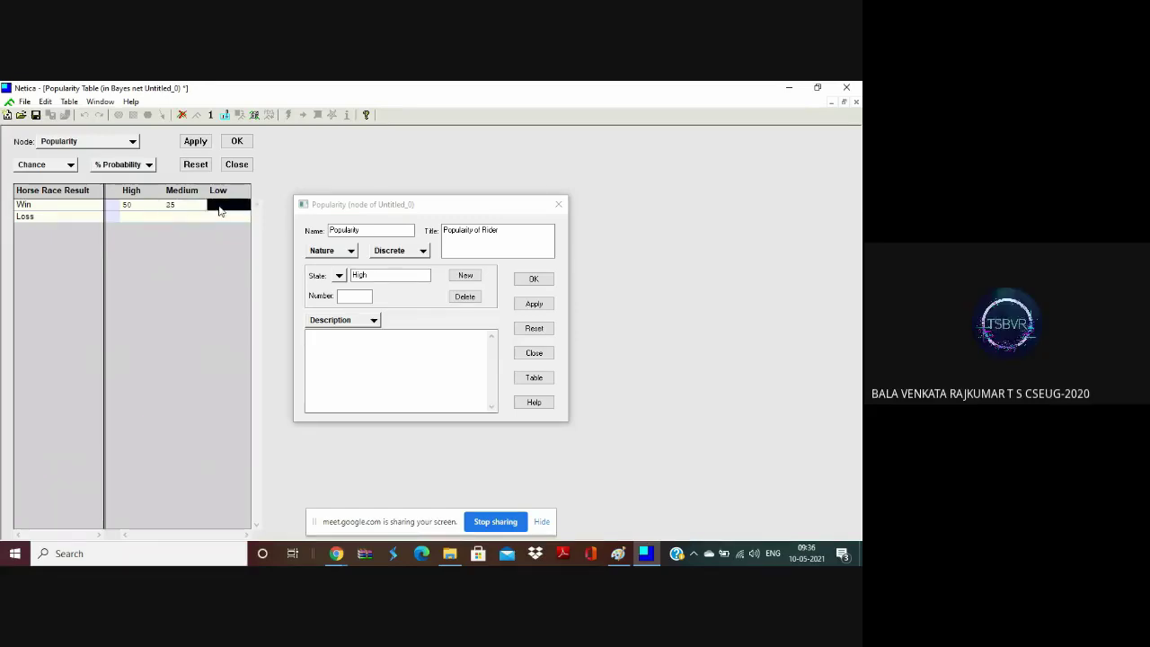
pyautogui.click(186, 209)
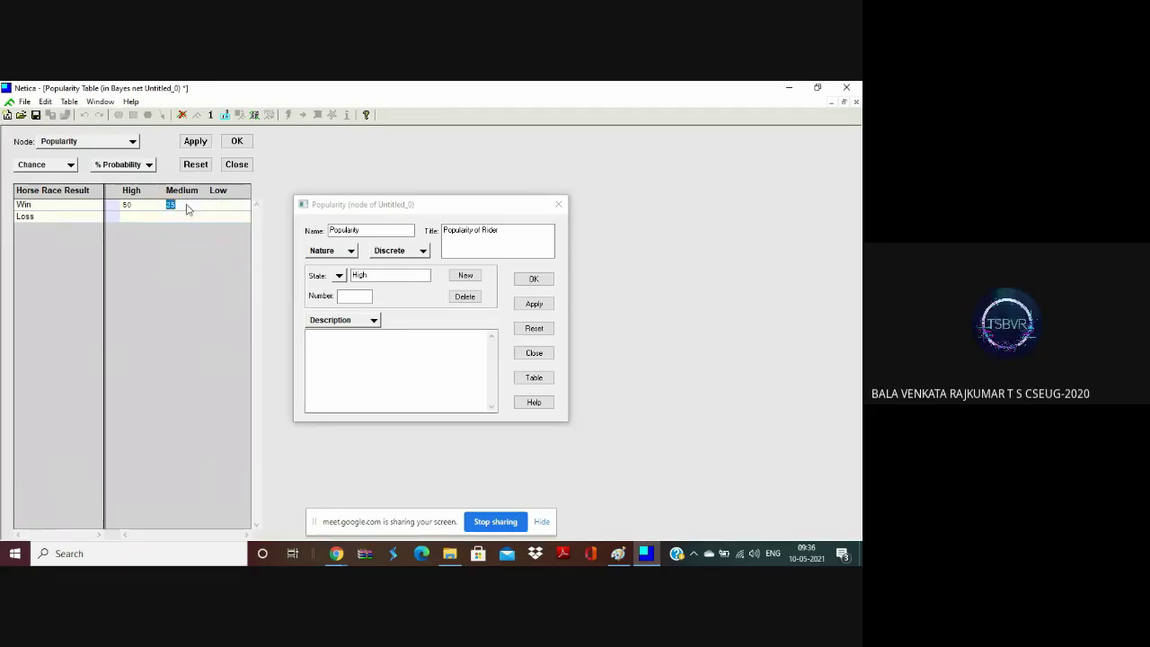
pyautogui.write('35 ')
pyautogui.write('15')
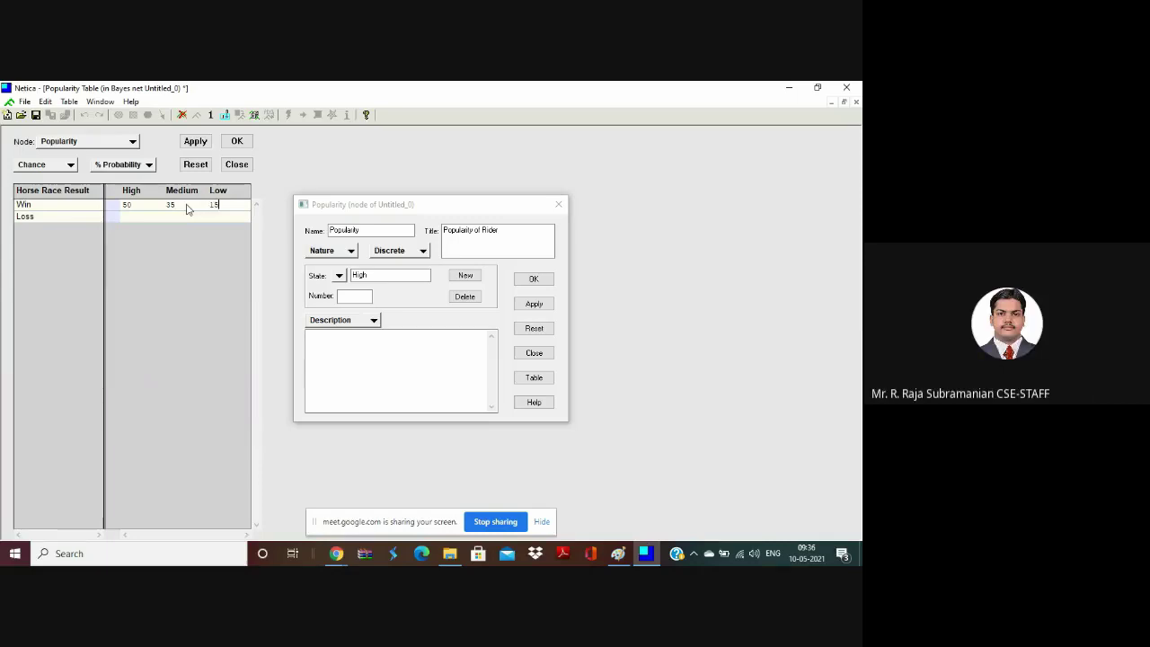
# Complete the Loss row of the Popularity of Rider table, giving High 25, and accept the table and node settings.
pyautogui.press('Tab')
pyautogui.write('25')
pyautogui.press('Tab')
pyautogui.write('3')
pyautogui.click(237, 142)
pyautogui.click(534, 279)
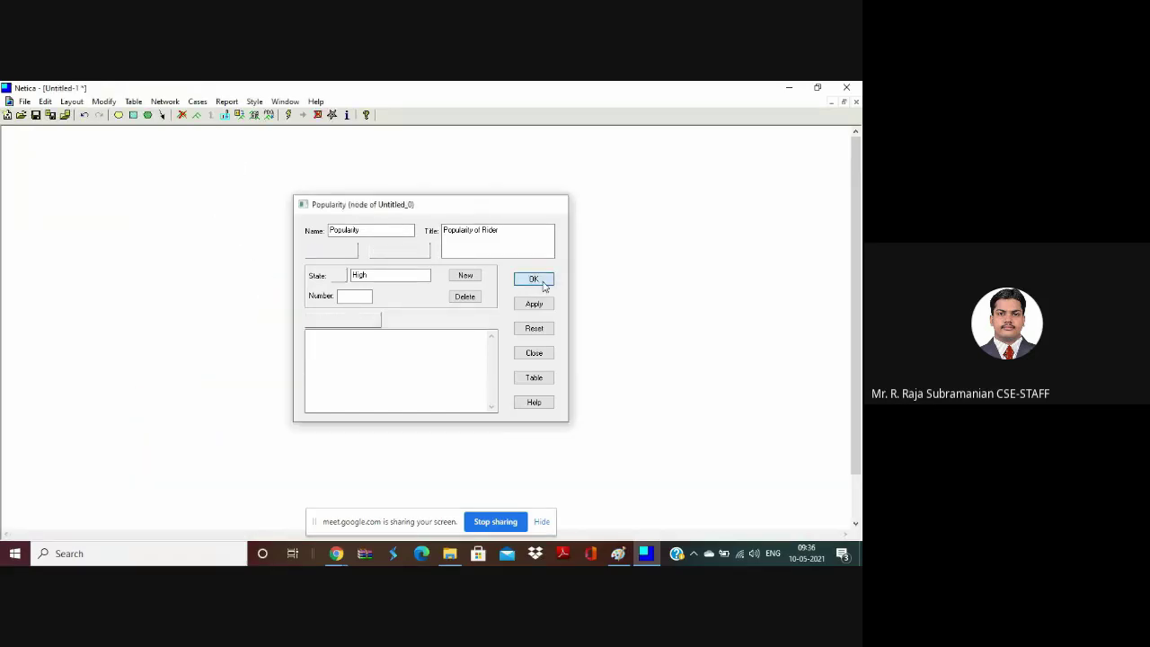
# Fill the Prize Money probability table for Win and Loss, with Good 80 and Average 15 for Win, and accept the node settings.
pyautogui.doubleClick(429, 406)
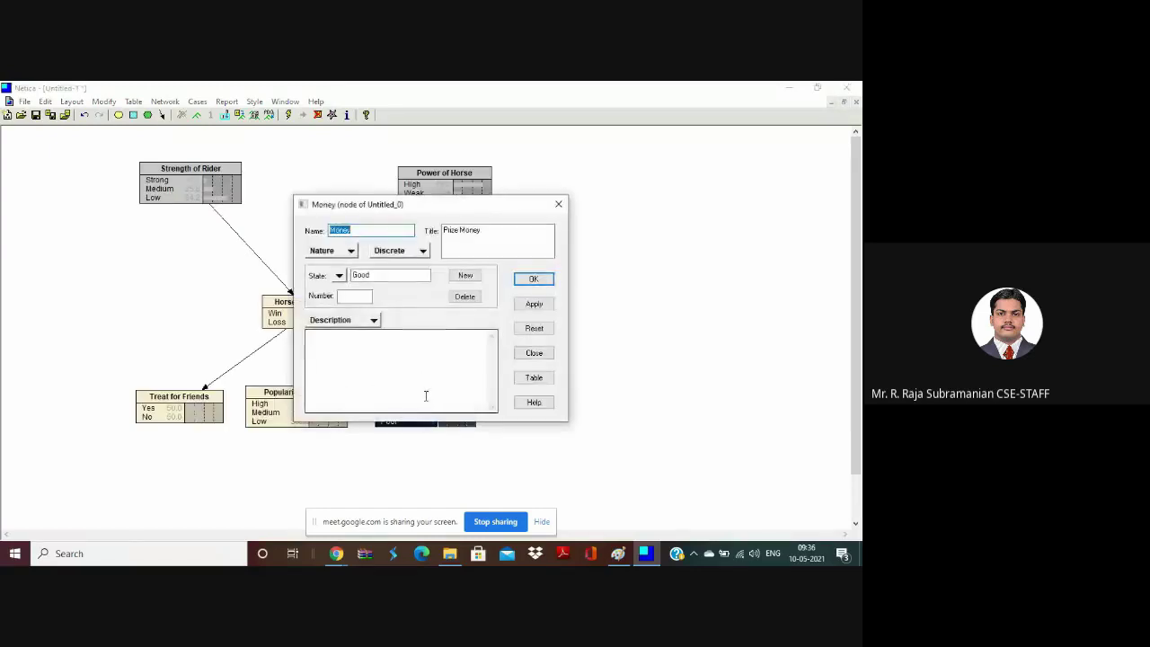
pyautogui.click(547, 382)
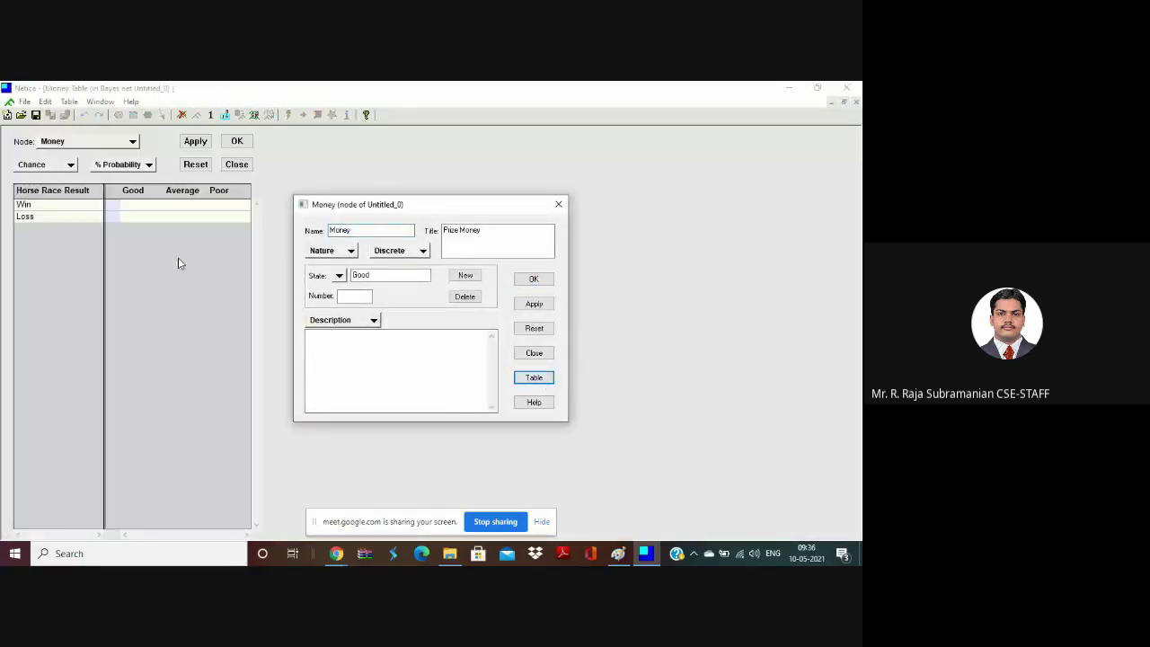
pyautogui.click(129, 208)
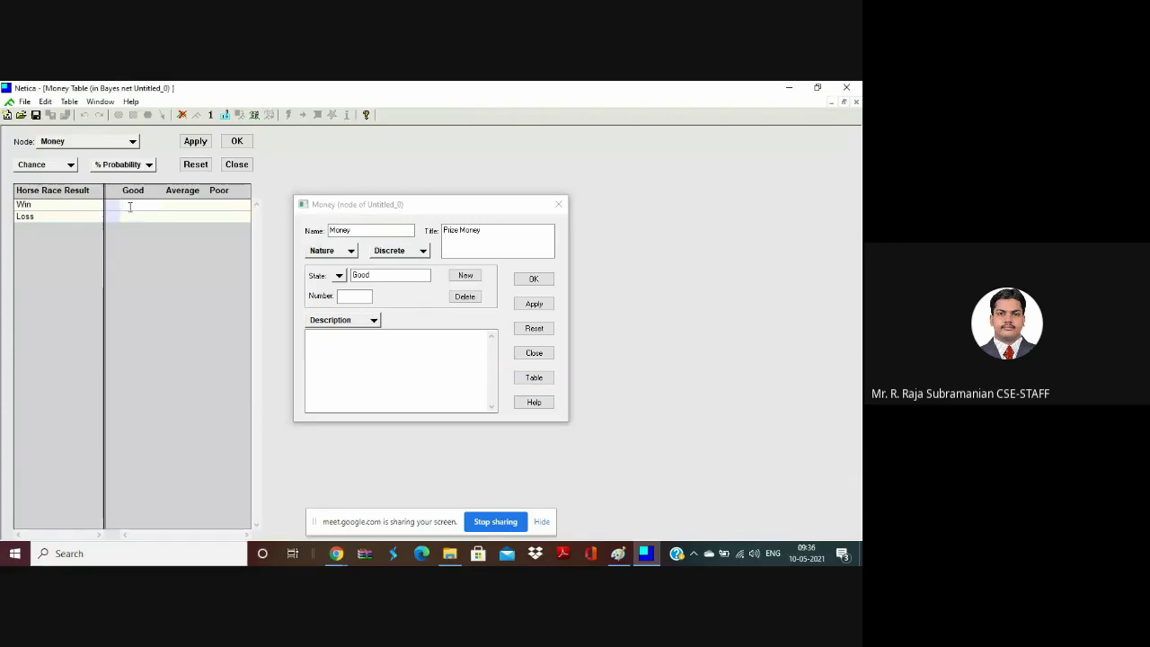
pyautogui.write('8')
pyautogui.write('0')
pyautogui.write('15')
pyautogui.click(236, 141)
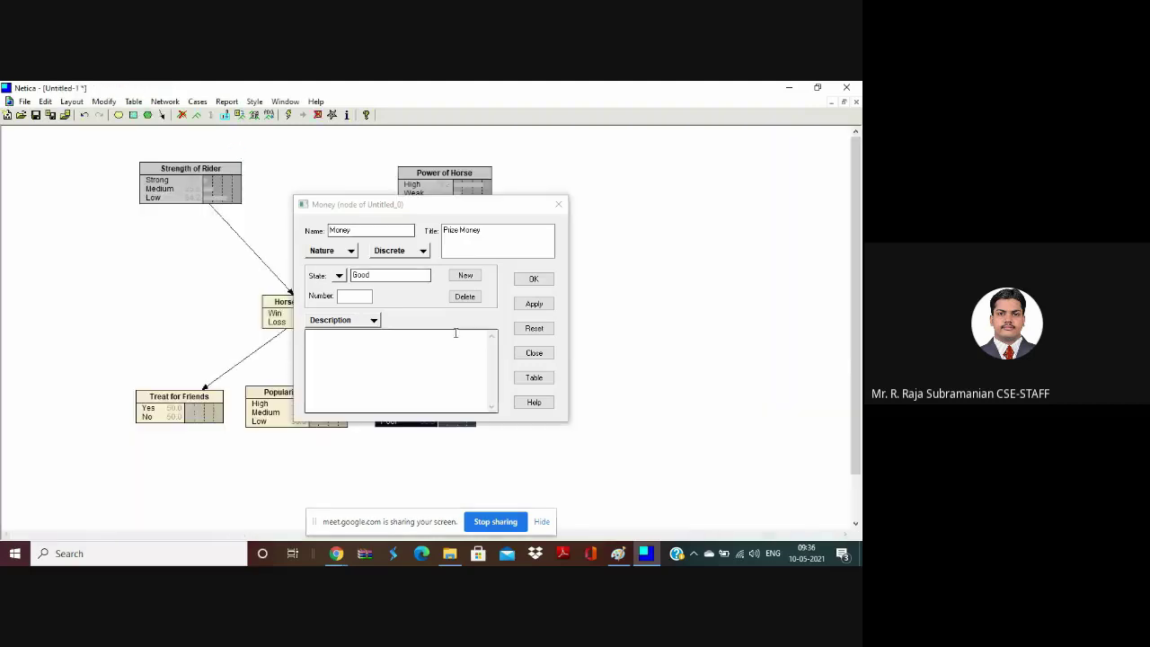
pyautogui.click(549, 305)
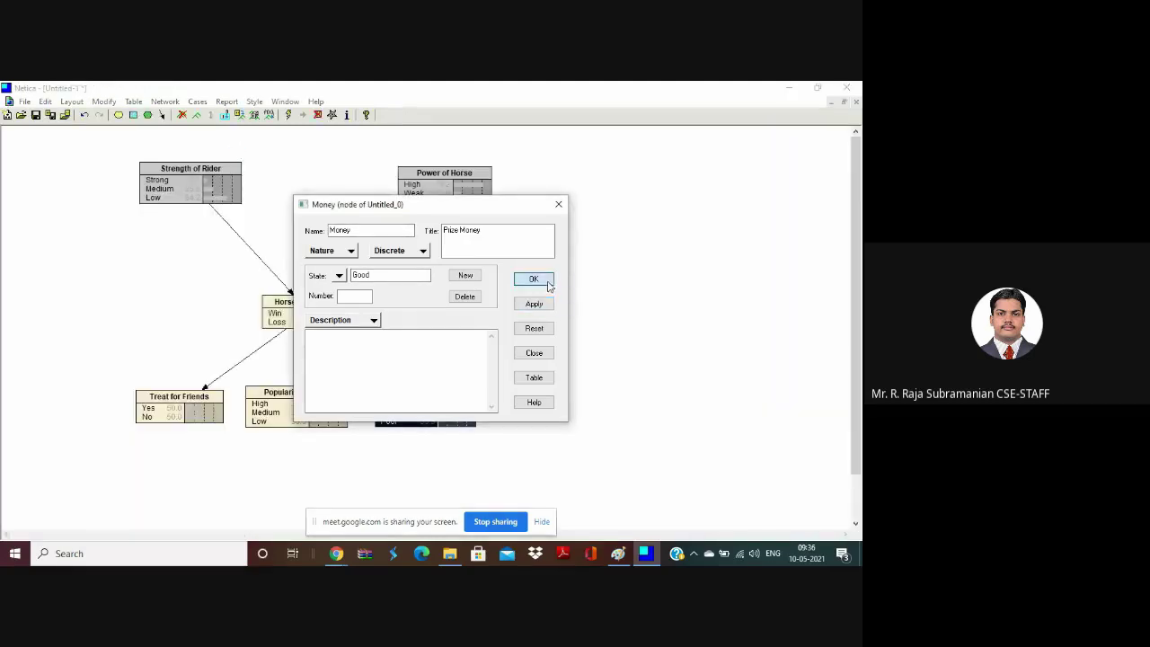
pyautogui.click(544, 280)
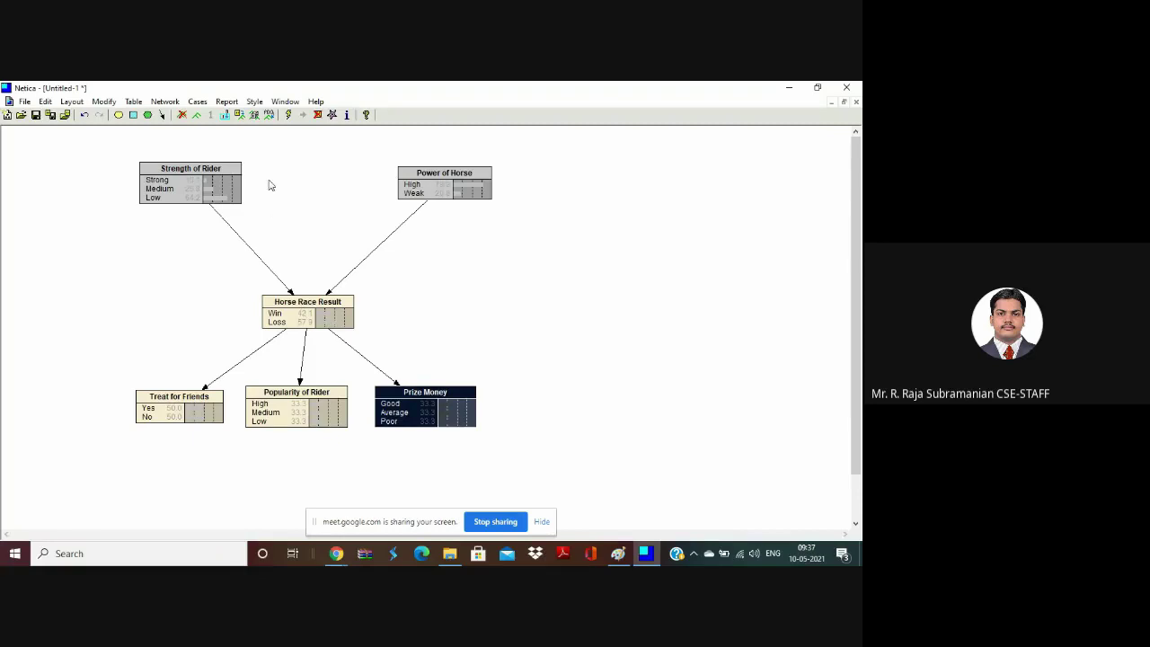
# Compile the network and adjust the beliefs to about 84.5 for Strong in Strength of Rider and about 74.1 for Weak in Power of Horse.
pyautogui.click(289, 115)
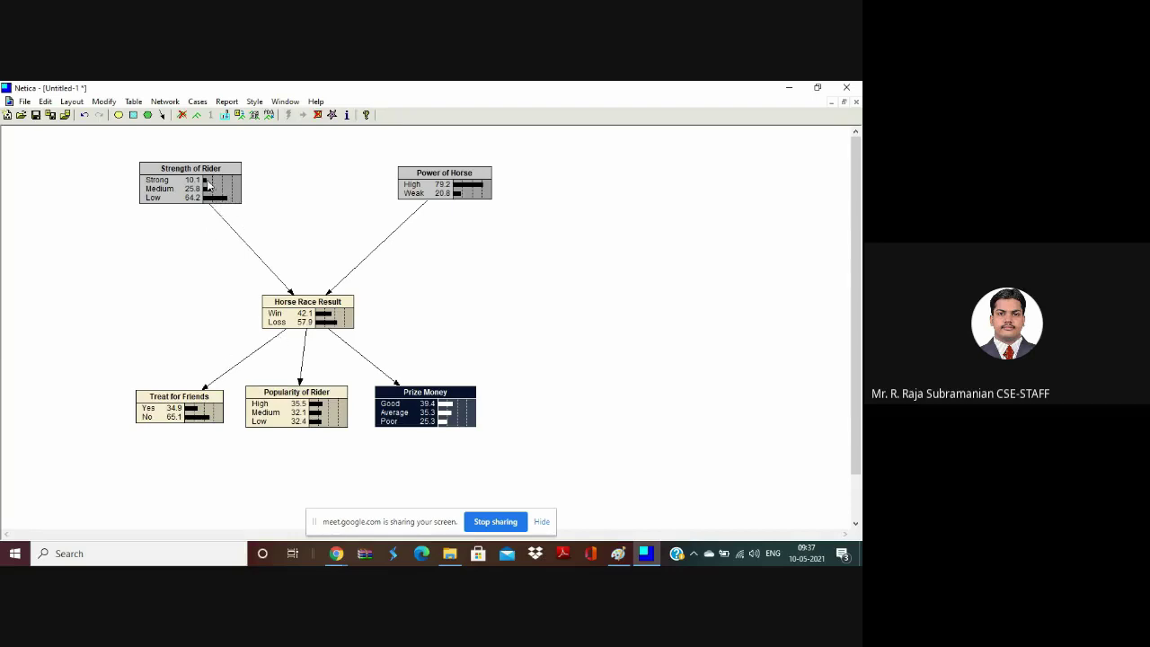
pyautogui.moveTo(205, 182); pyautogui.dragTo(235, 183)
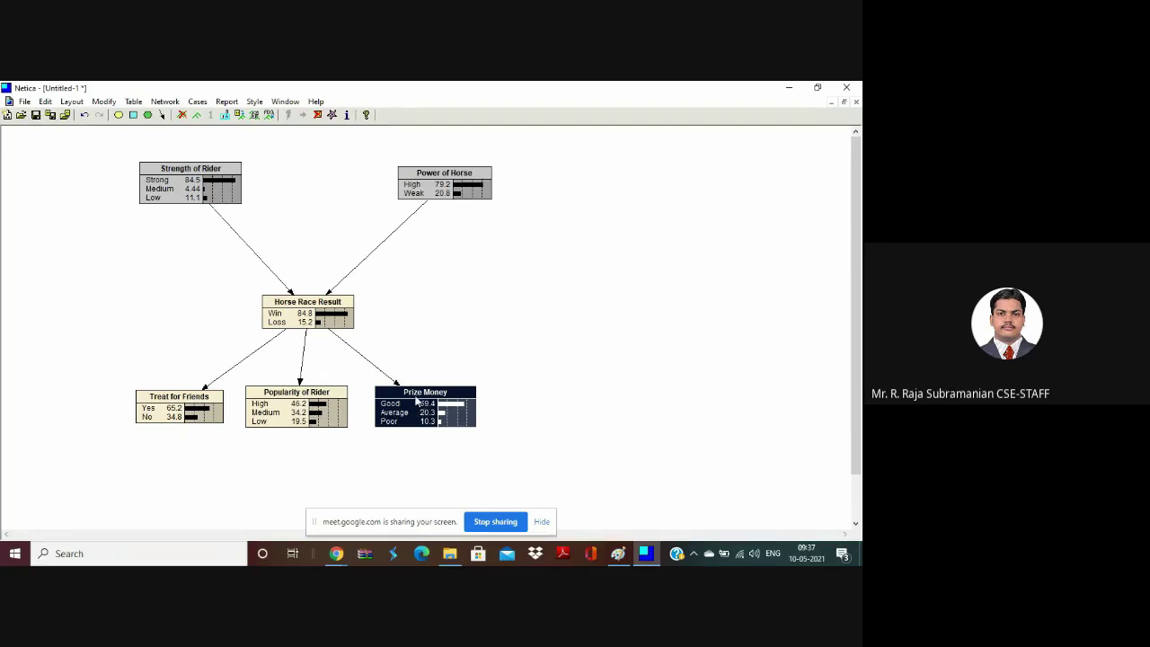
pyautogui.moveTo(462, 193); pyautogui.dragTo(483, 196)
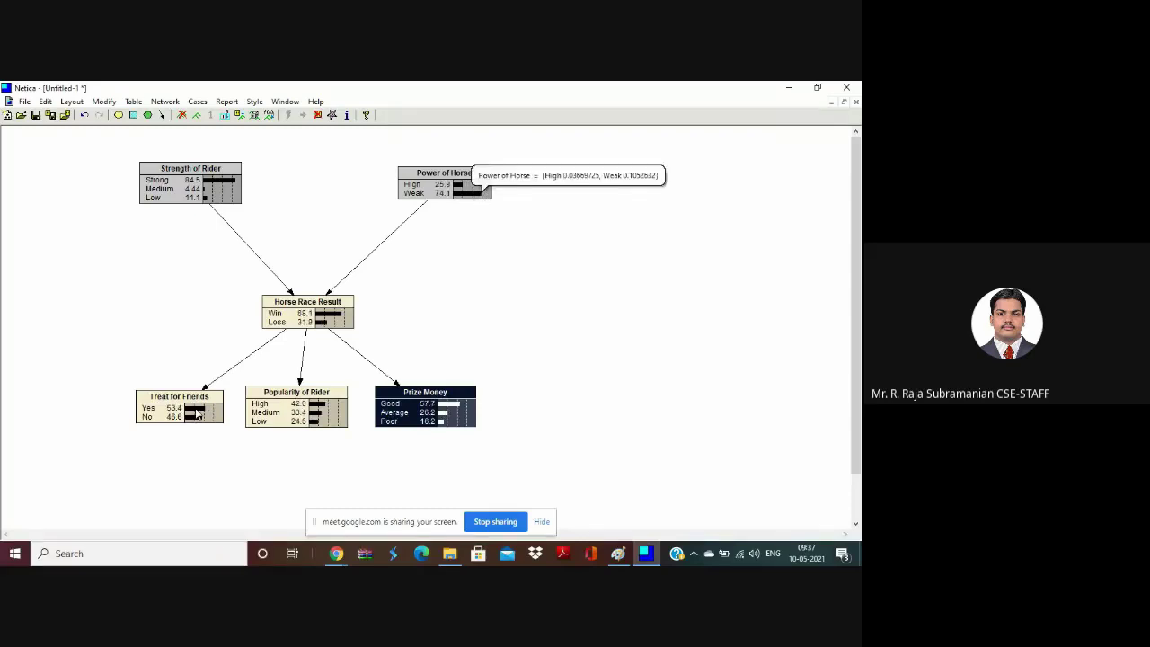